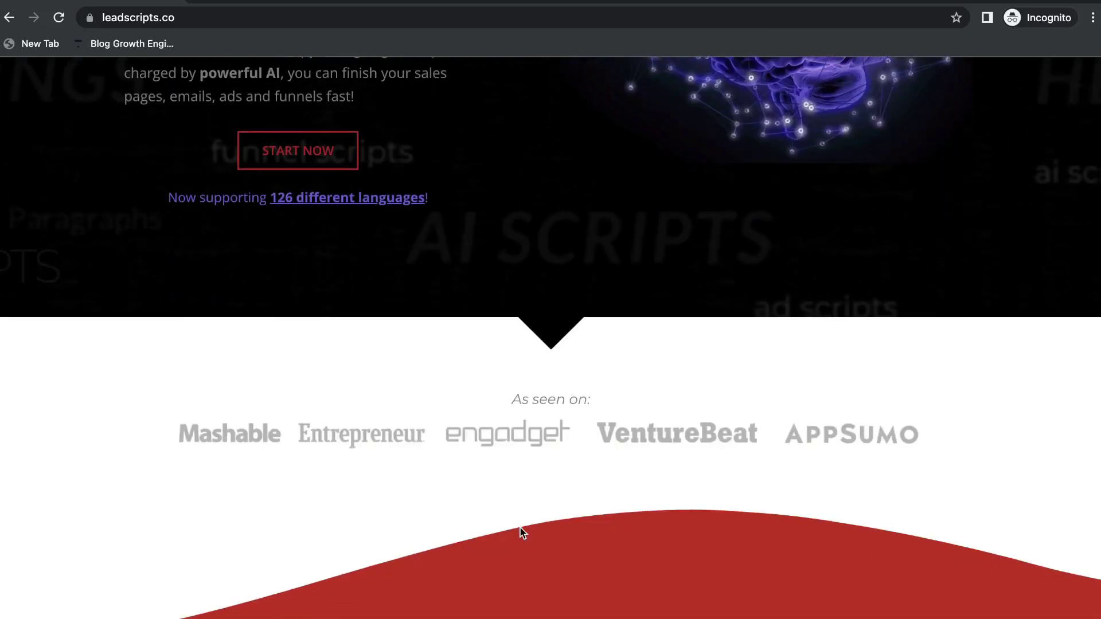
- Scroll down leadscripts.co past the squeeze page script to the dashboard's Copy That Converts options
scroll(522, 532, down, 10)
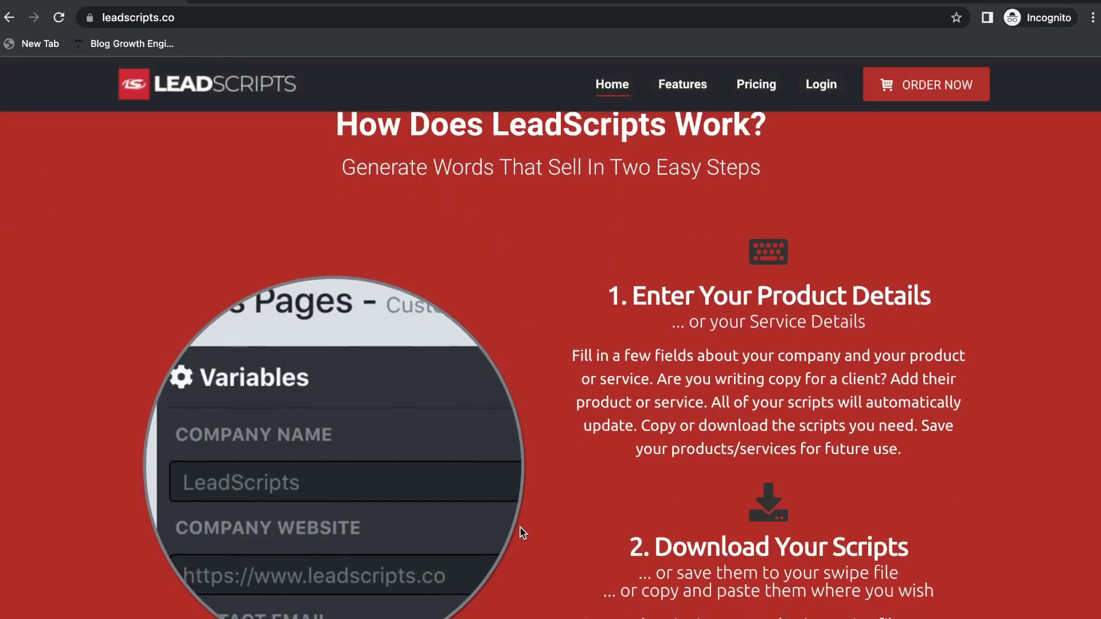
scroll(522, 532, down, 8)
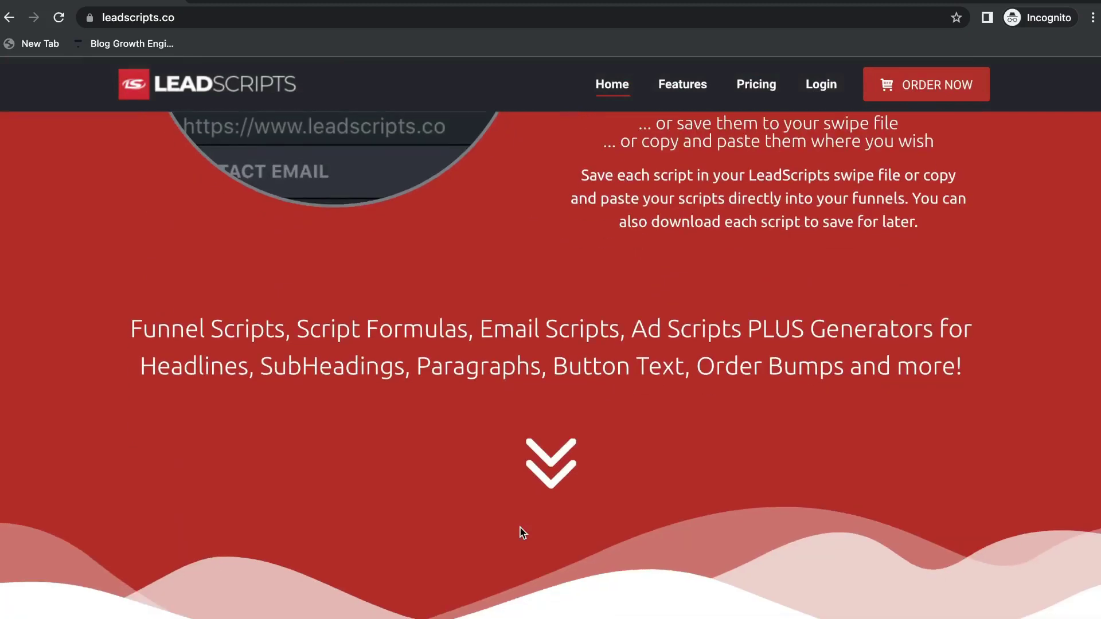
scroll(522, 532, down, 11)
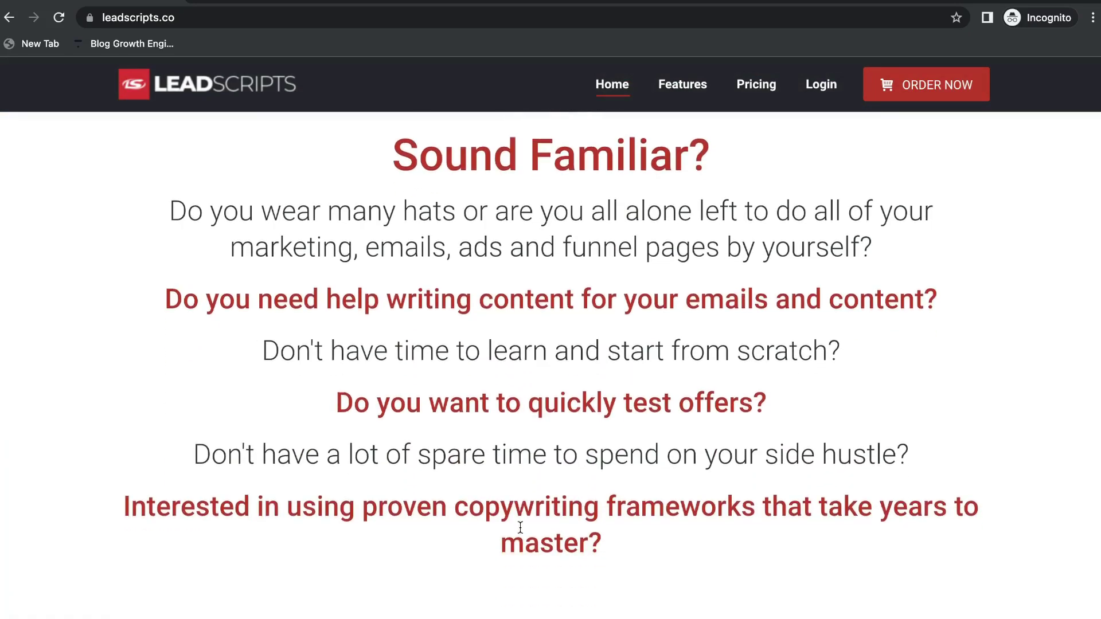
scroll(520, 528, down, 8)
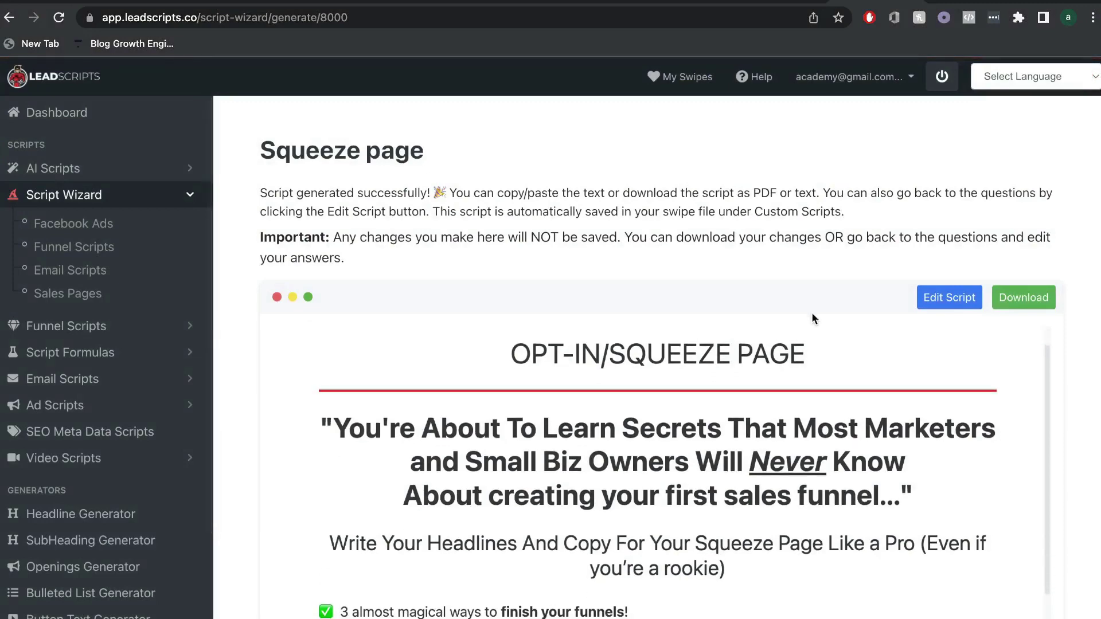
scroll(809, 310, down, 1)
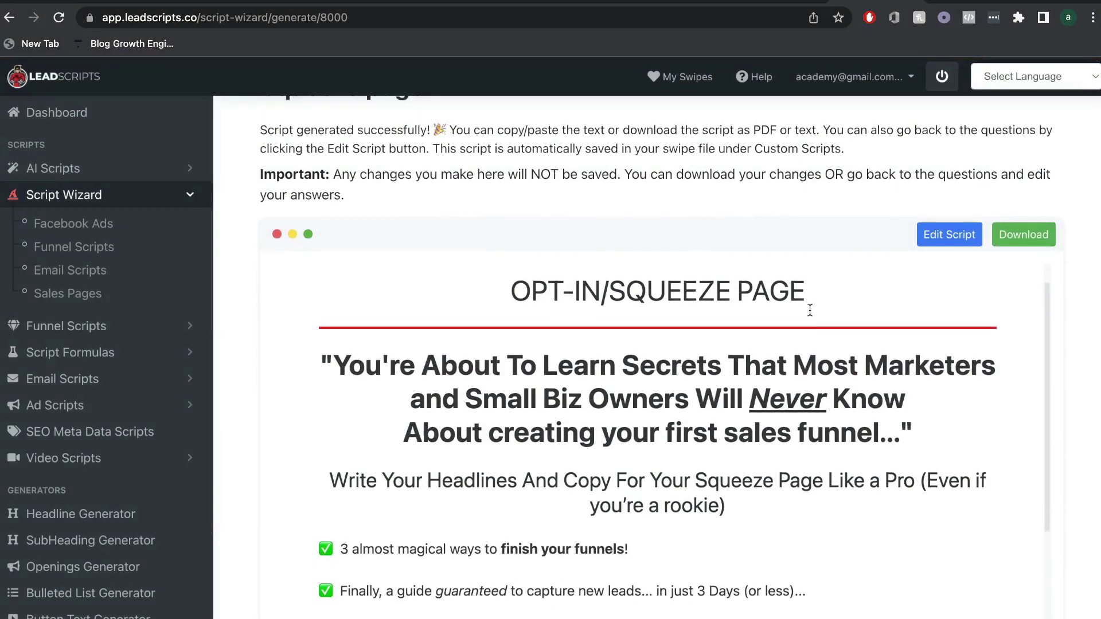
scroll(888, 421, down, 5)
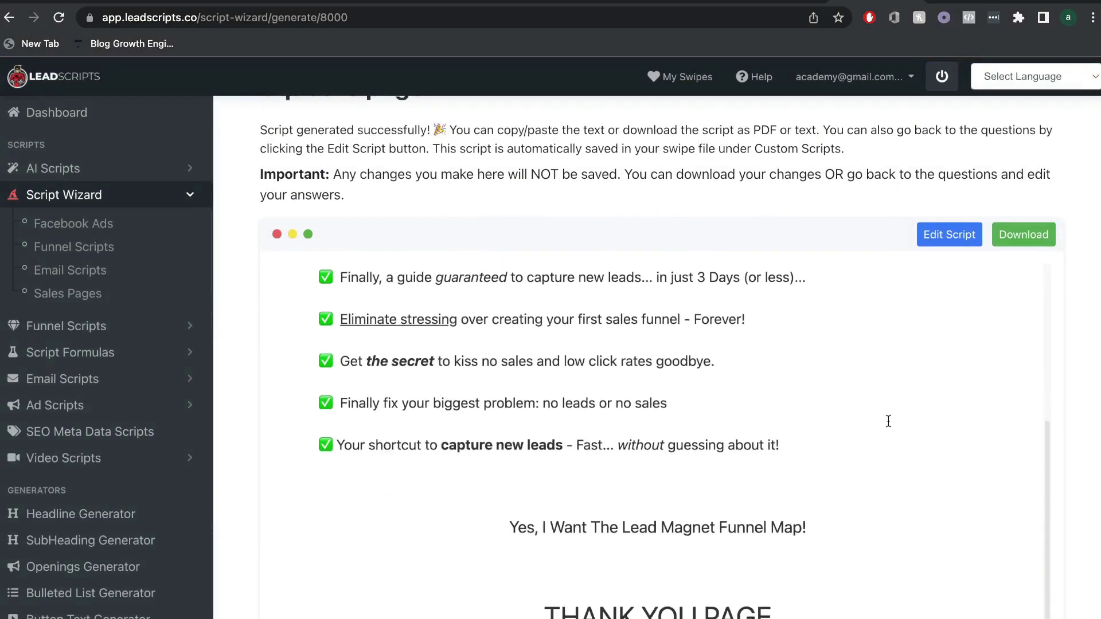
scroll(888, 421, down, 6)
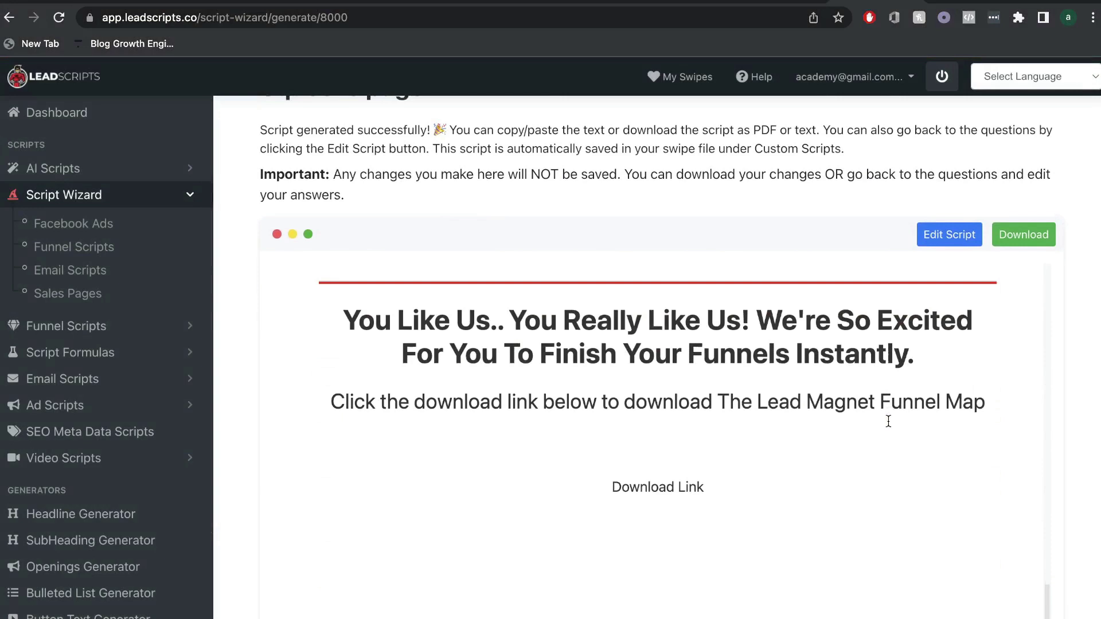
scroll(888, 421, down, 2)
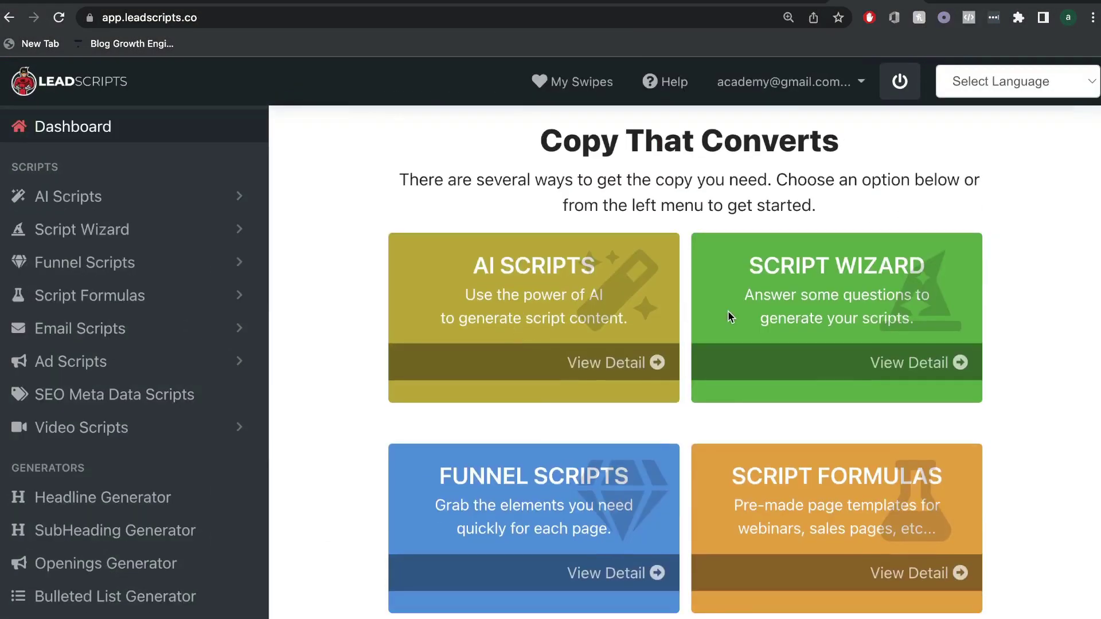
- Scroll the dashboard script cards down to Generators and reset the page zoom to 100%
scroll(727, 311, down, 2)
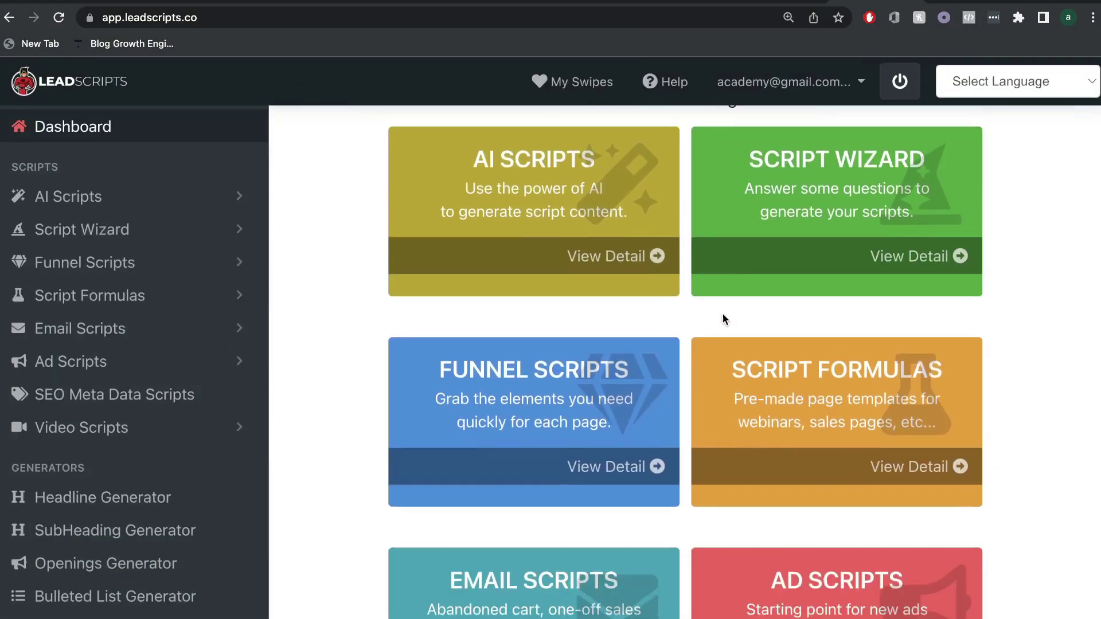
scroll(724, 319, down, 2)
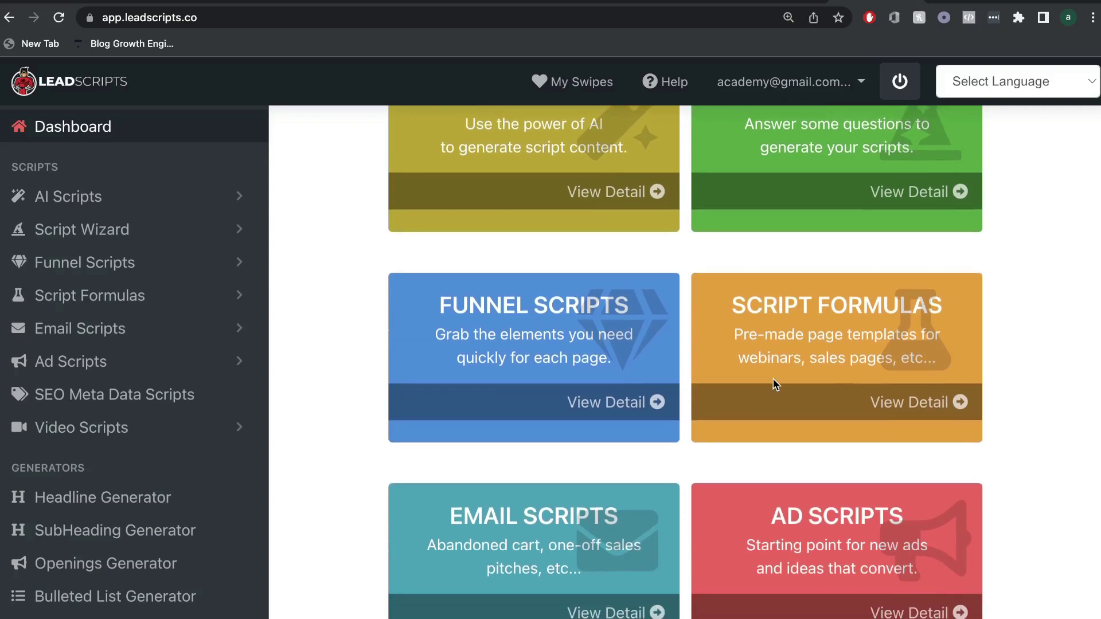
scroll(773, 380, down, 3)
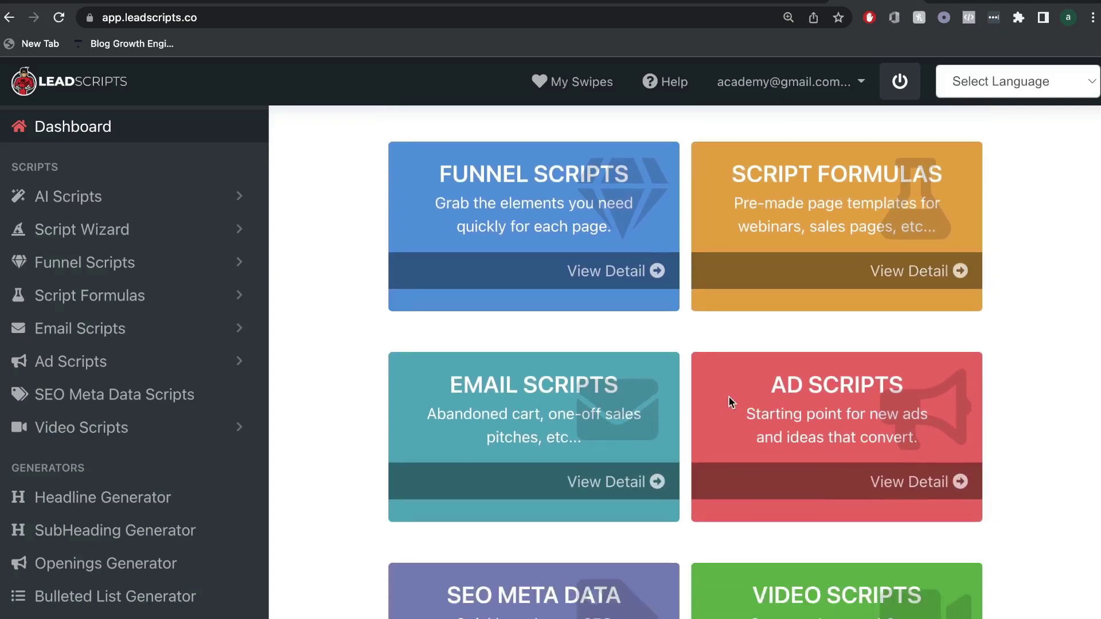
scroll(729, 398, down, 2)
scroll(730, 403, down, 8)
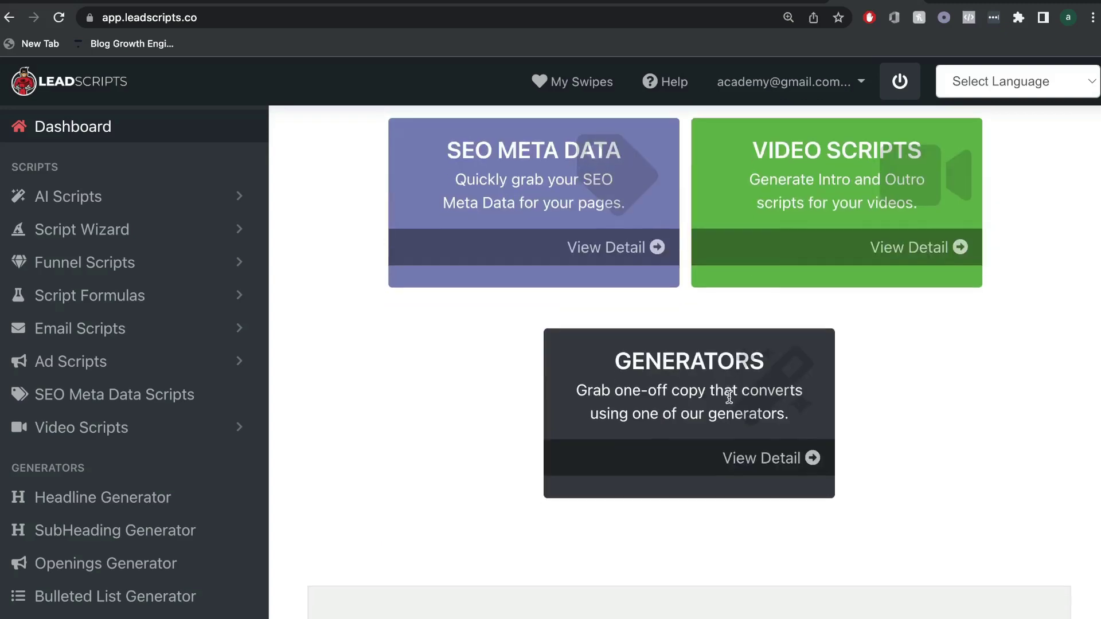
scroll(728, 397, down, 1)
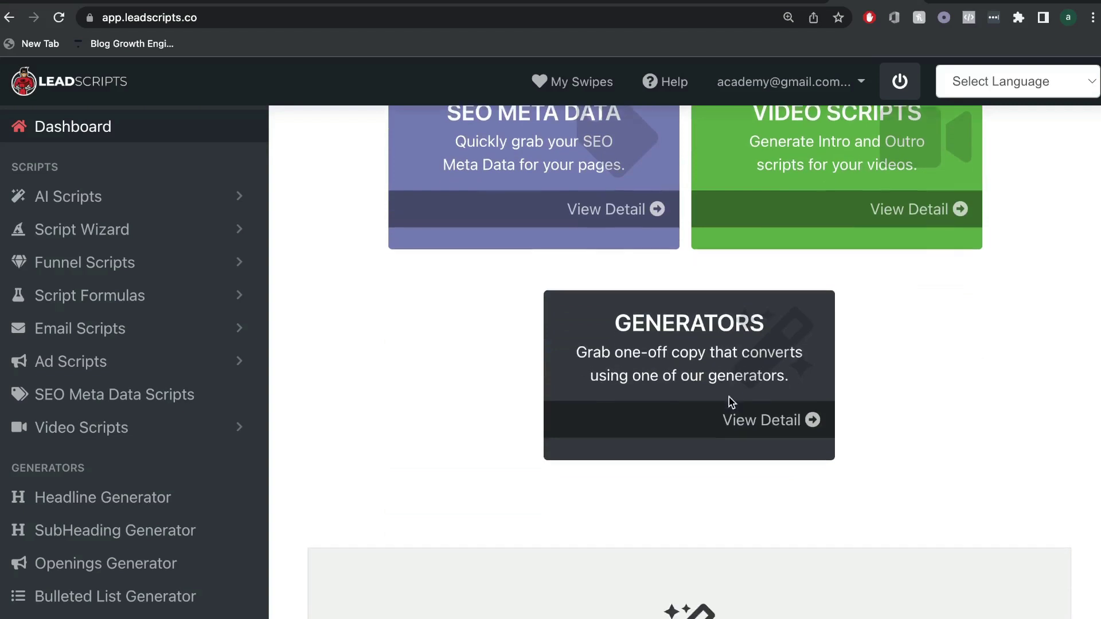
key(ctrl+0)
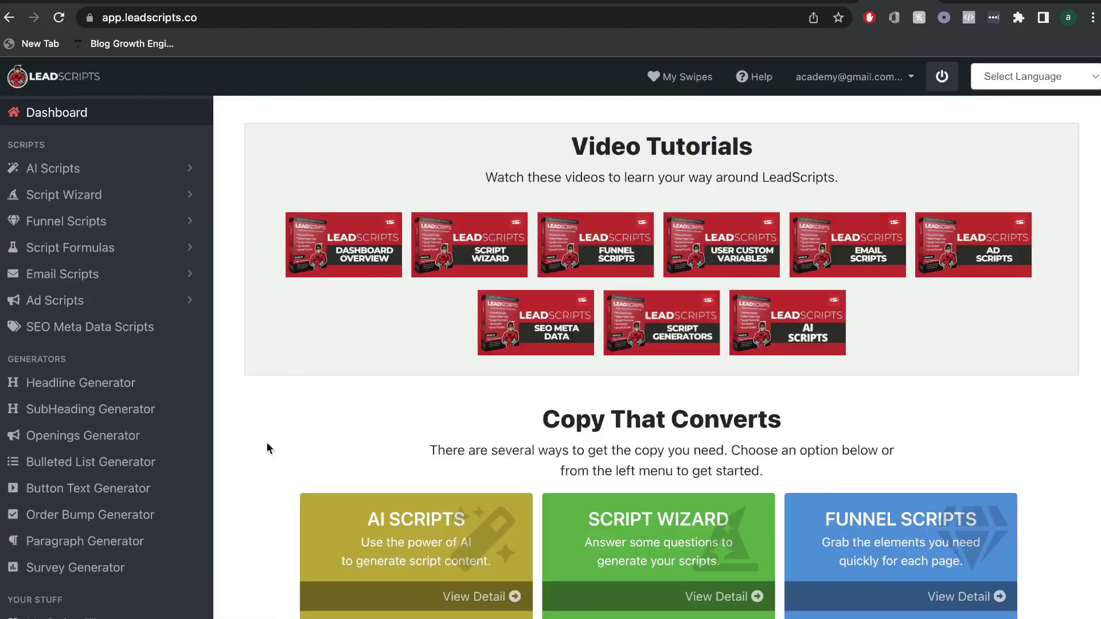
- Switch to the AppSumo LeadScripts deal page and highlight the $99.00 starting price
click(971, 3)
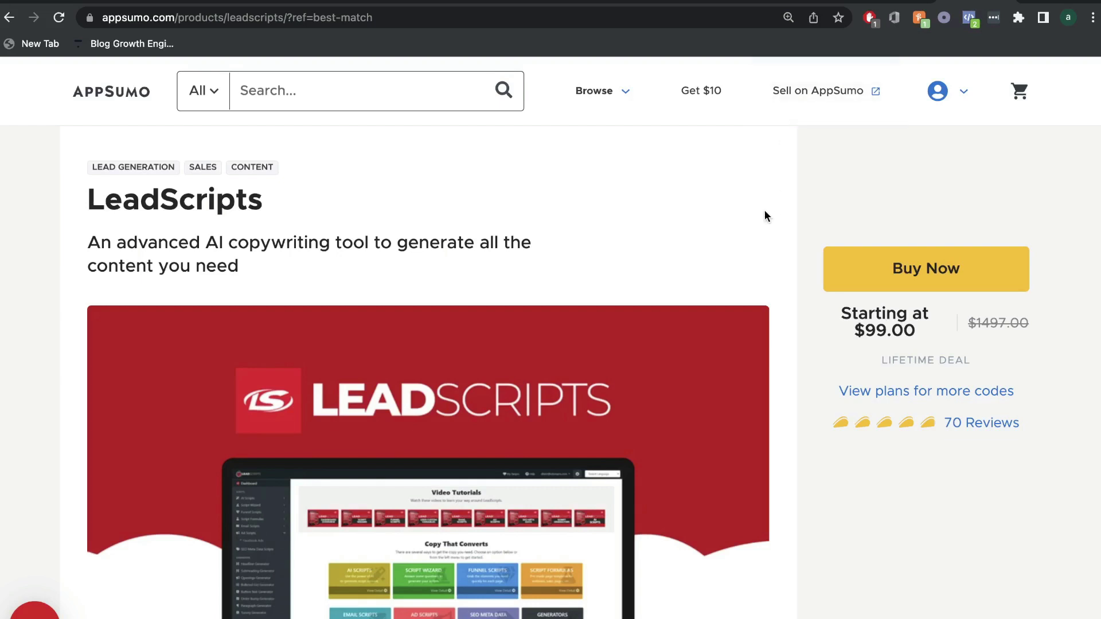
scroll(772, 272, down, 1)
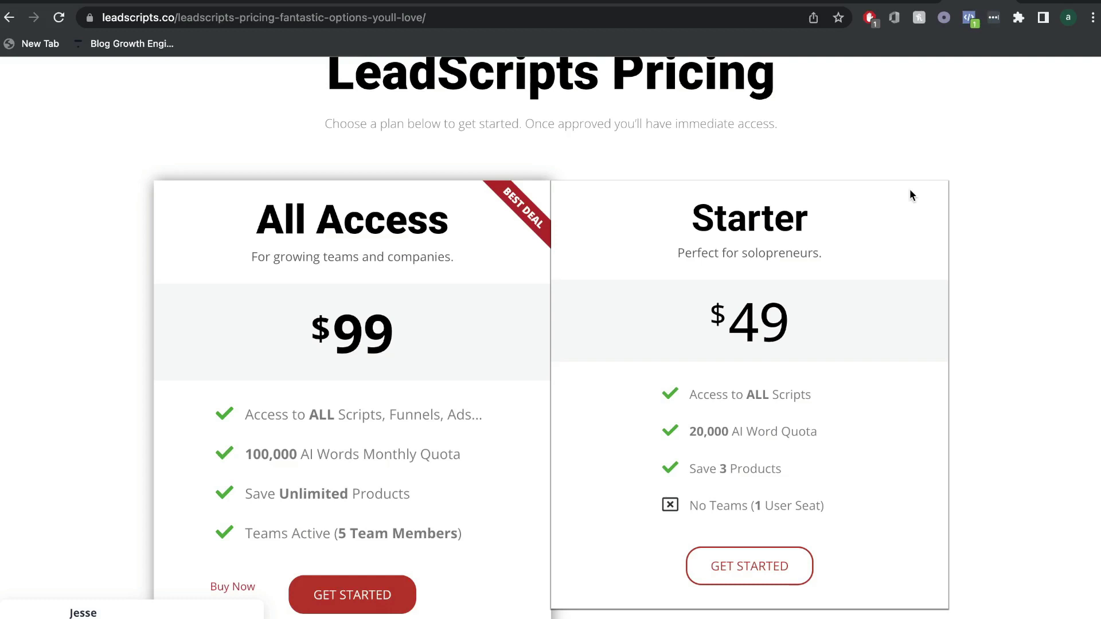
scroll(909, 191, down, 1)
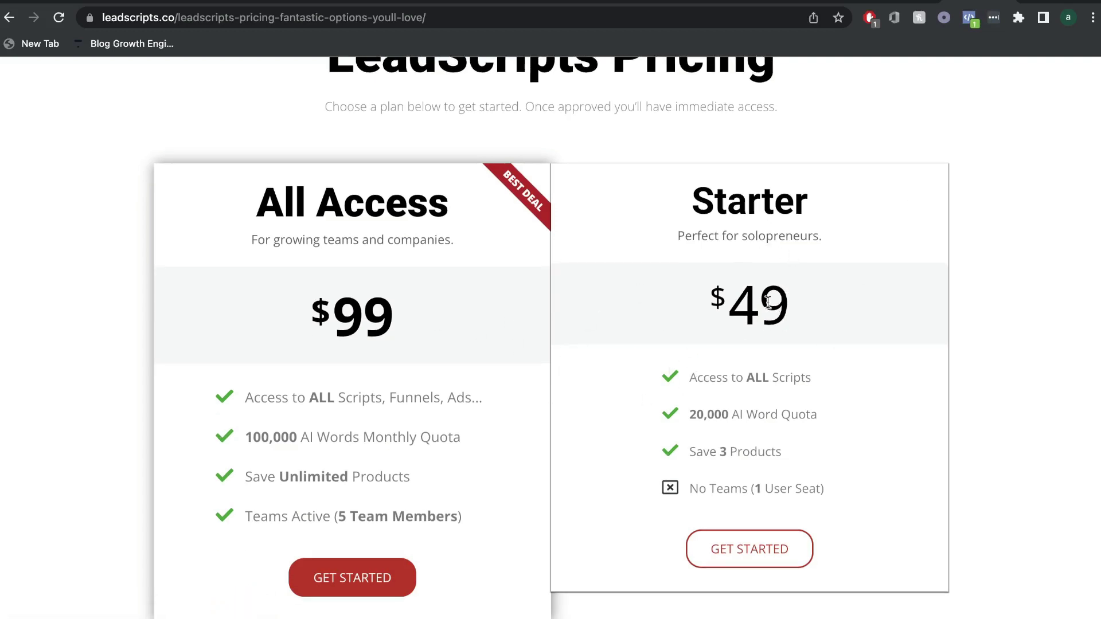
click(899, 1)
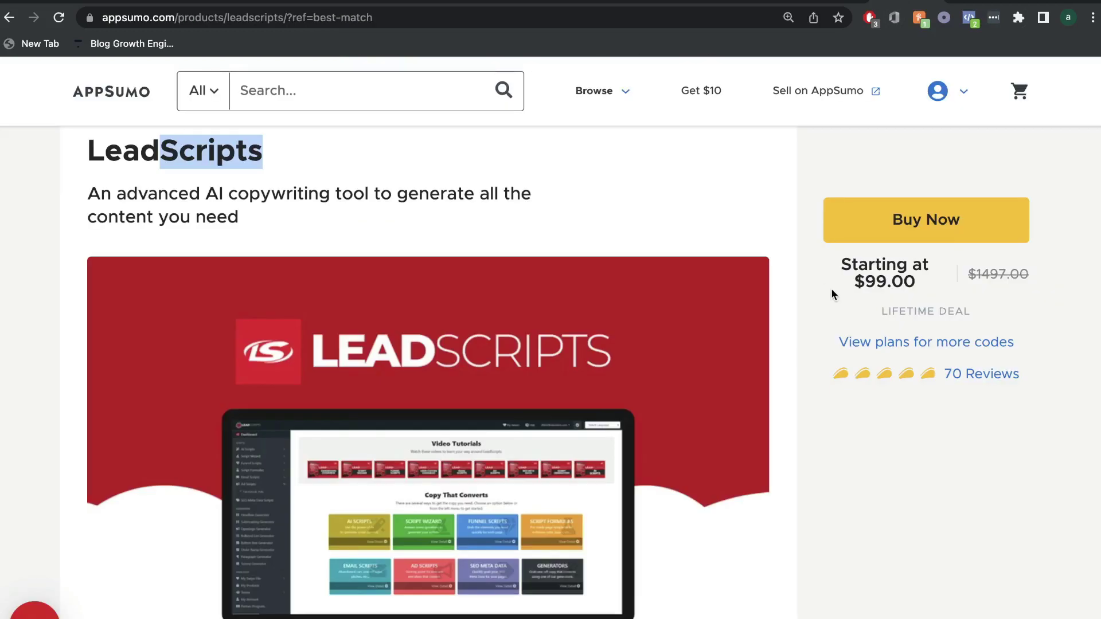
scroll(838, 338, down, 1)
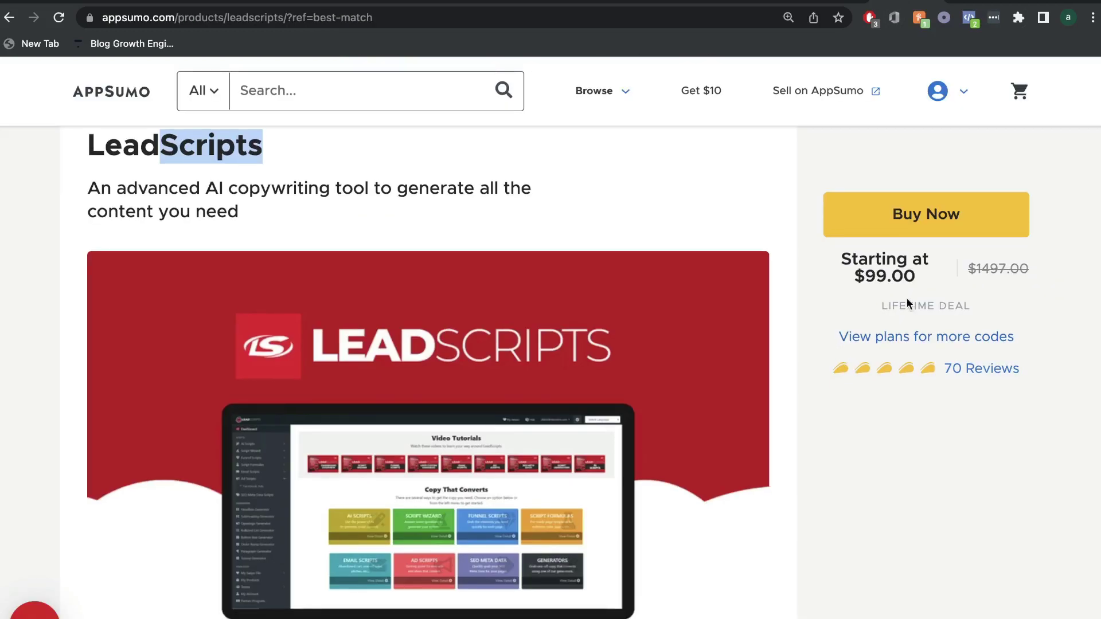
drag(854, 281, 832, 304)
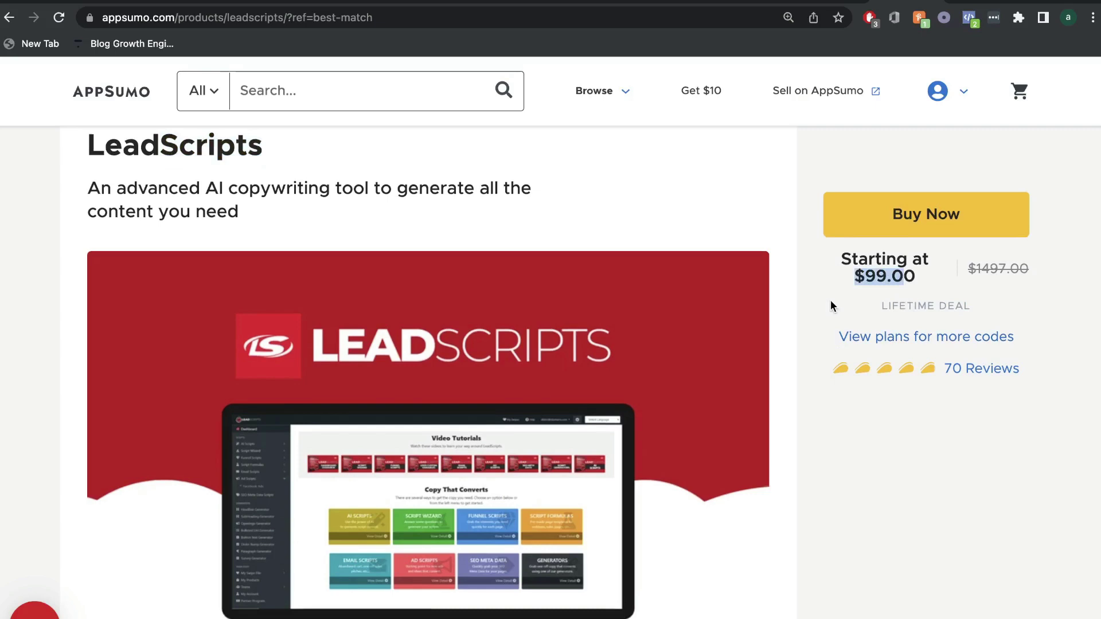
scroll(830, 301, down, 10)
- Highlight the Single plan's 10,000 AI-word quota and scroll through the plans
drag(124, 487, 219, 481)
scroll(345, 493, up, 4)
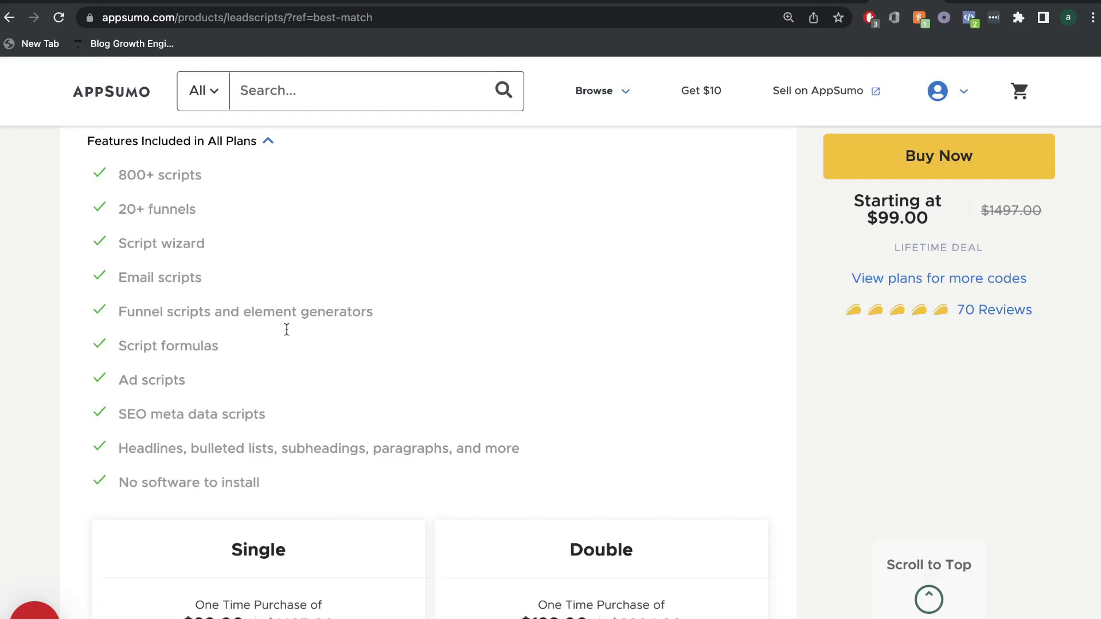
scroll(293, 338, down, 2)
scroll(480, 454, down, 2)
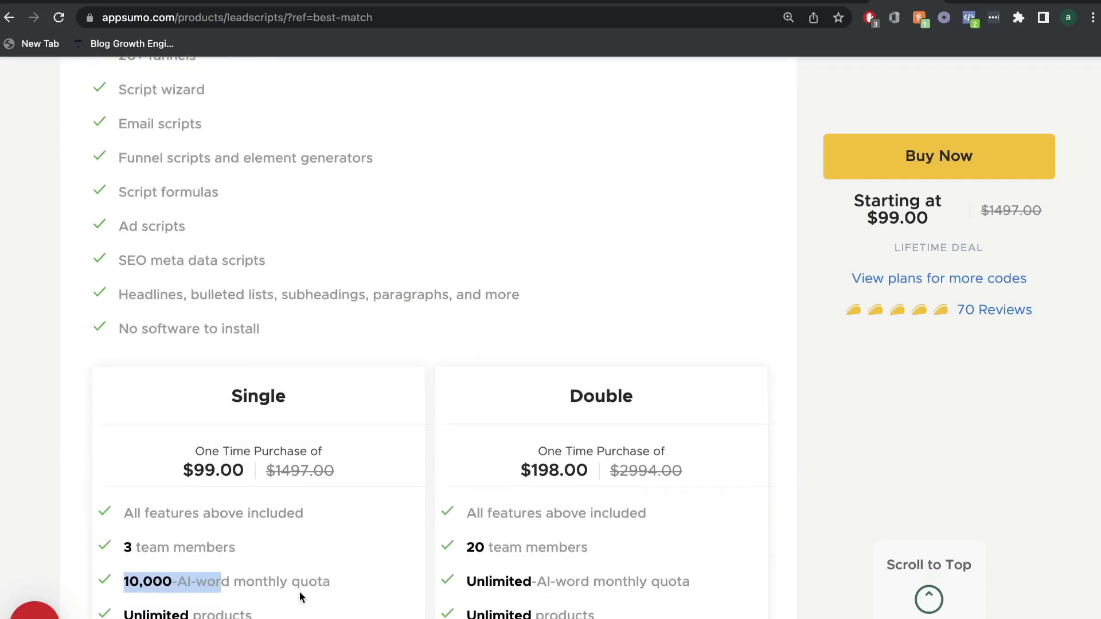
scroll(528, 493, down, 1)
drag(519, 436, 585, 439)
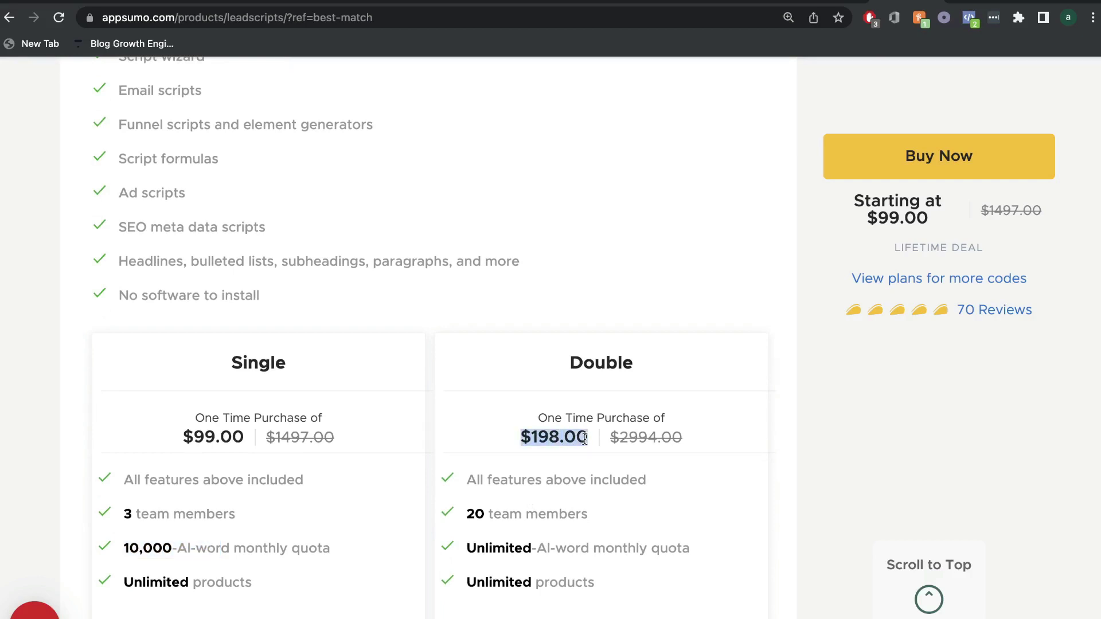
scroll(515, 494, down, 1)
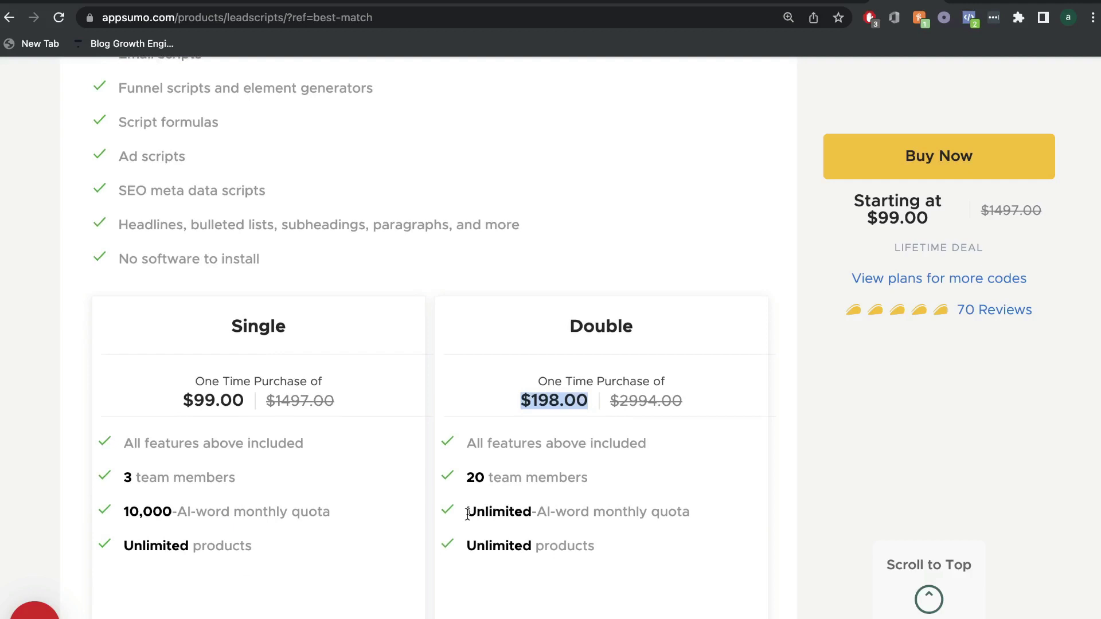
- Highlight the Double plan's unlimited AI words, price and features, then clear the highlight
drag(468, 513, 647, 513)
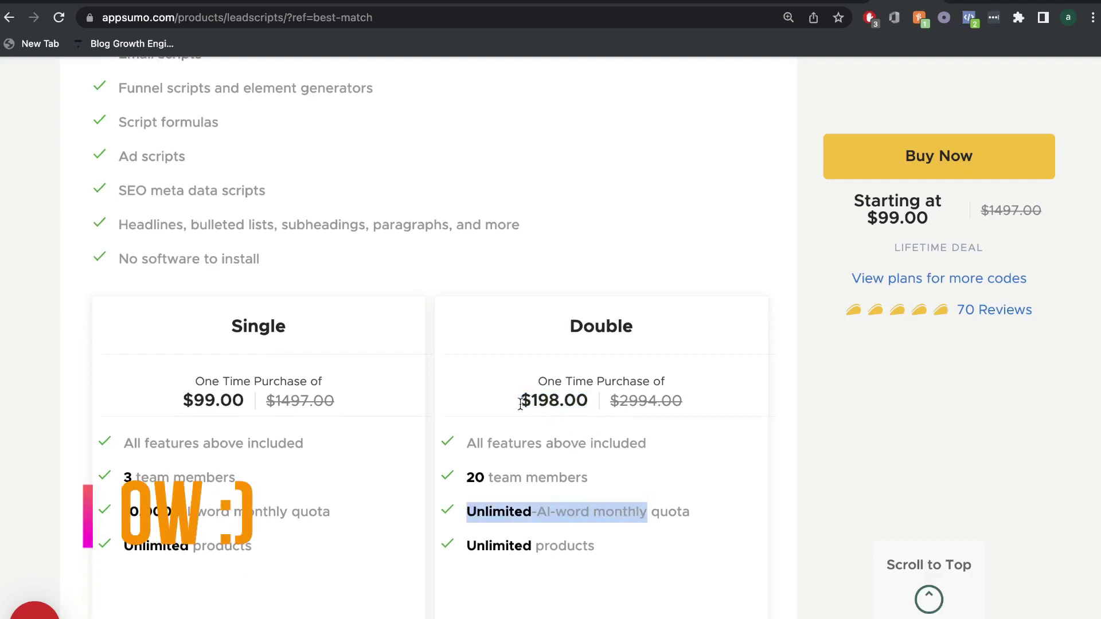
drag(518, 404, 616, 513)
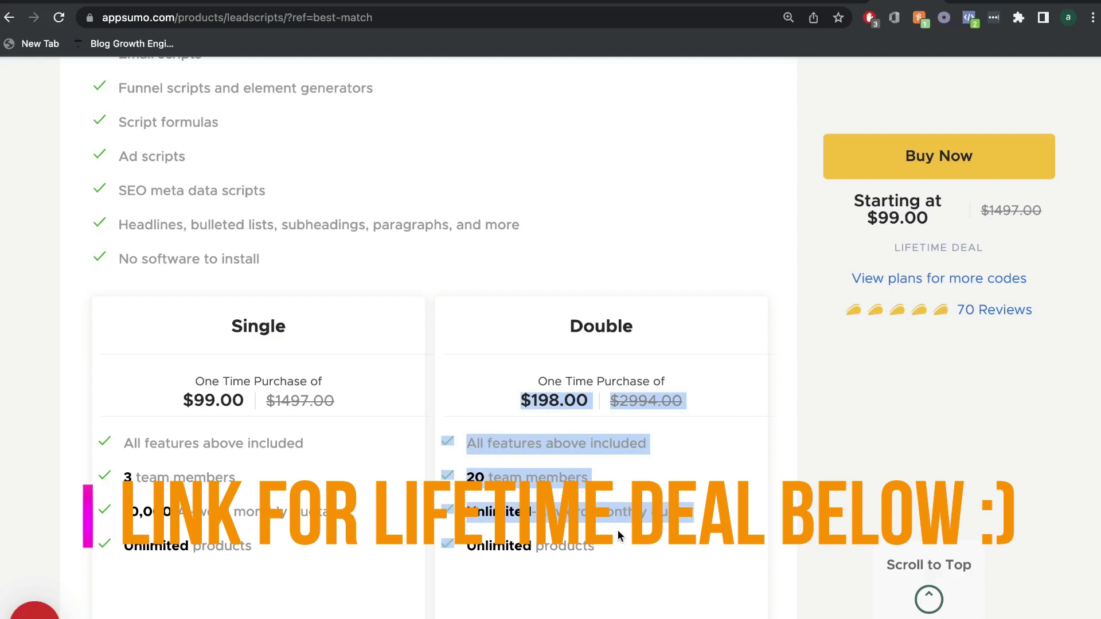
click(561, 384)
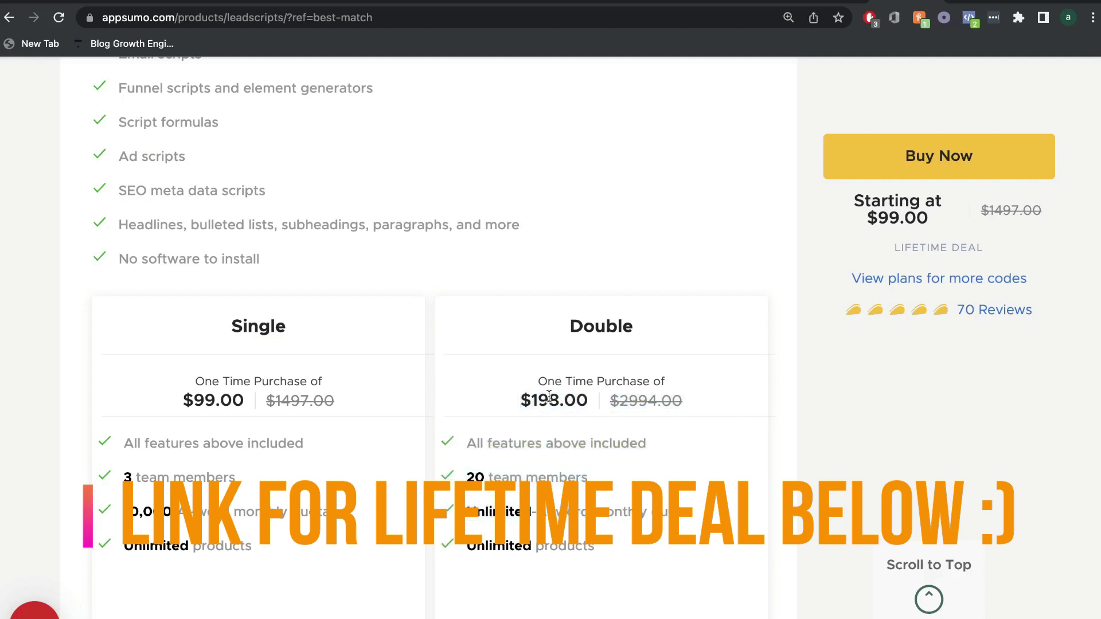
scroll(792, 339, down, 2)
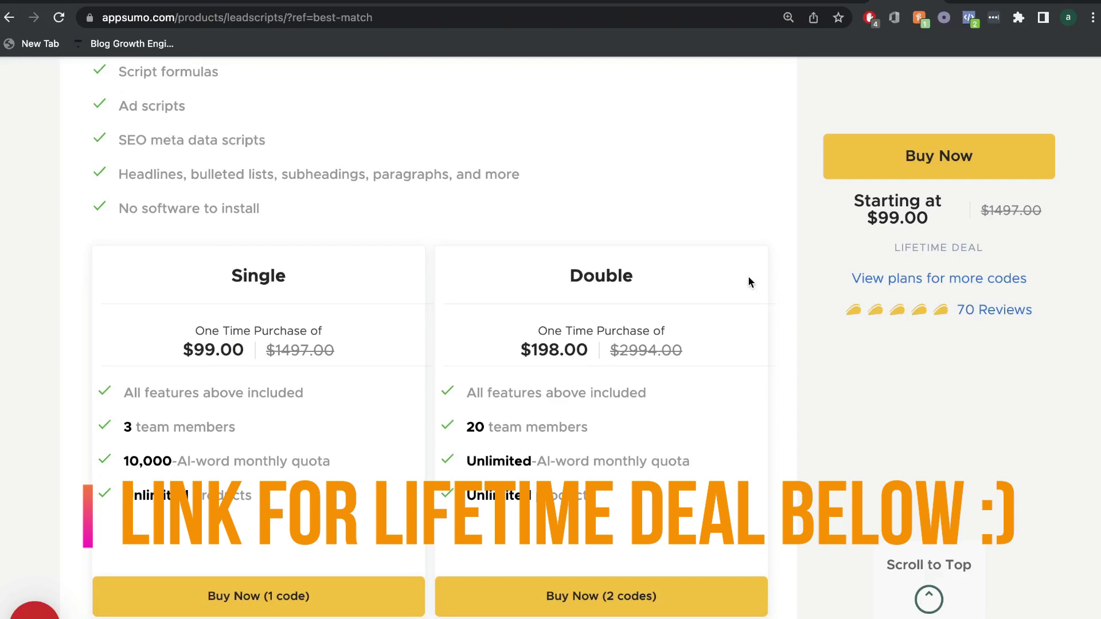
scroll(777, 285, up, 10)
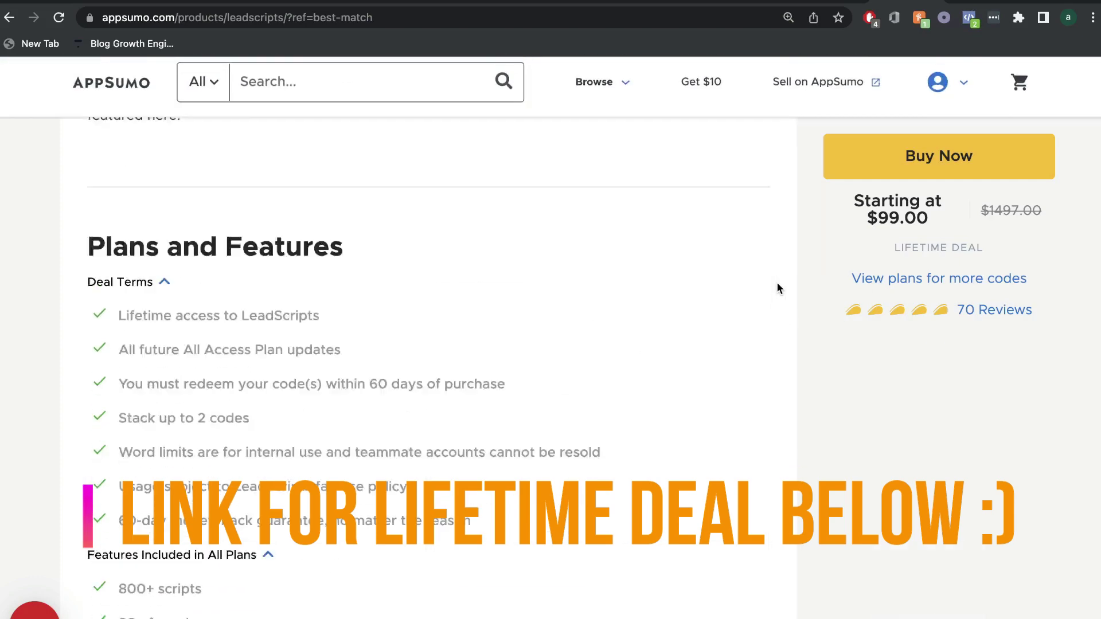
scroll(778, 287, up, 1)
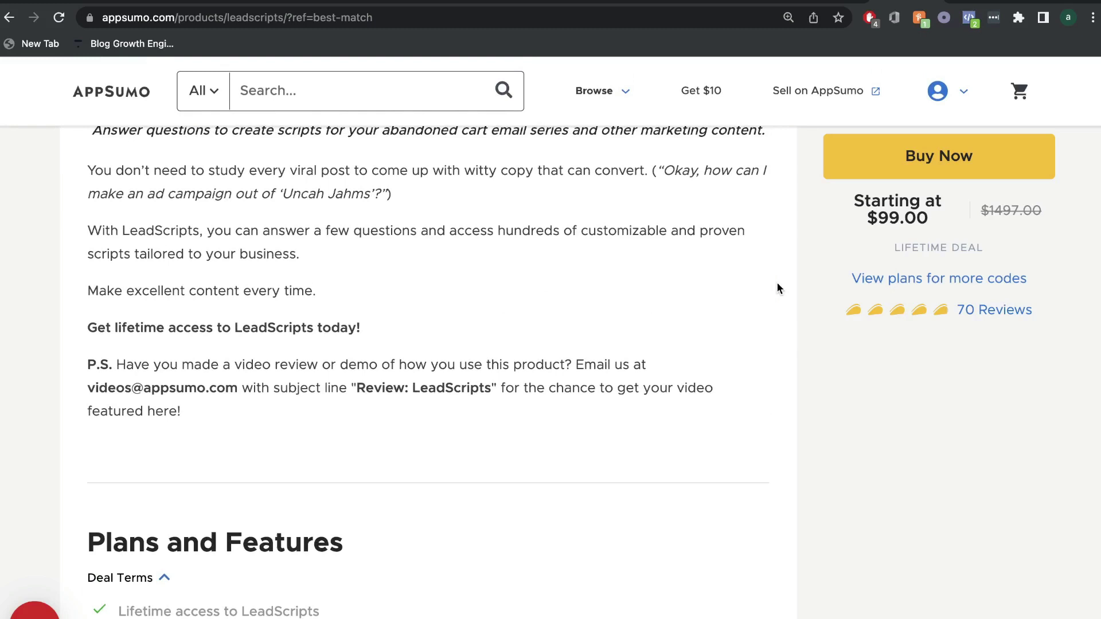
- Return to the LeadScripts dashboard and expand AI Scripts in the sidebar
click(969, 5)
scroll(865, 304, down, 1)
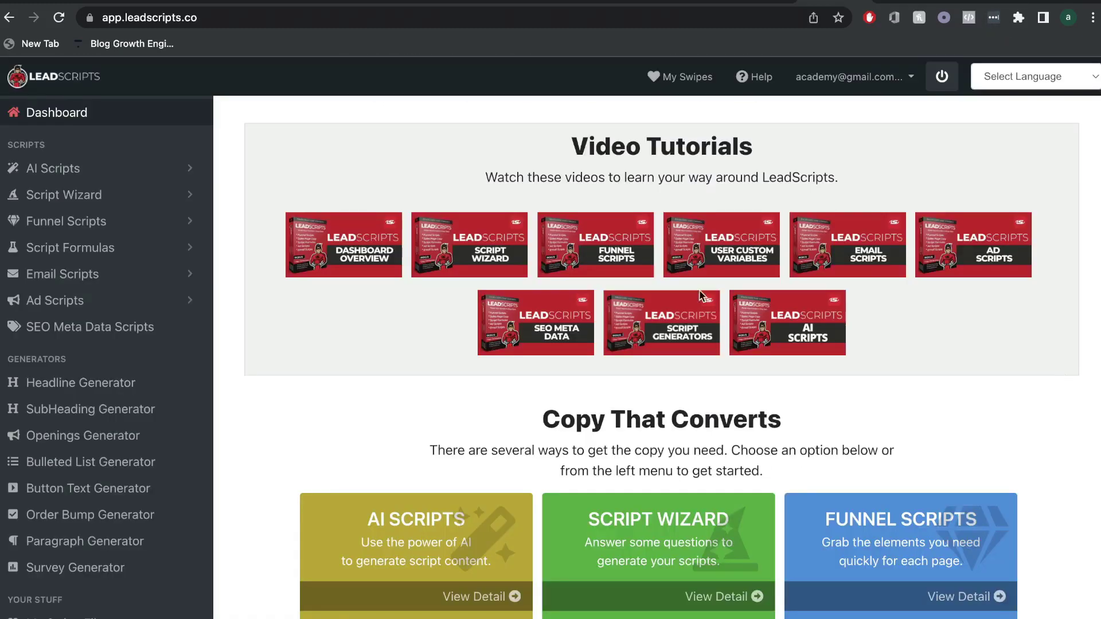
scroll(163, 282, down, 2)
scroll(163, 282, up, 2)
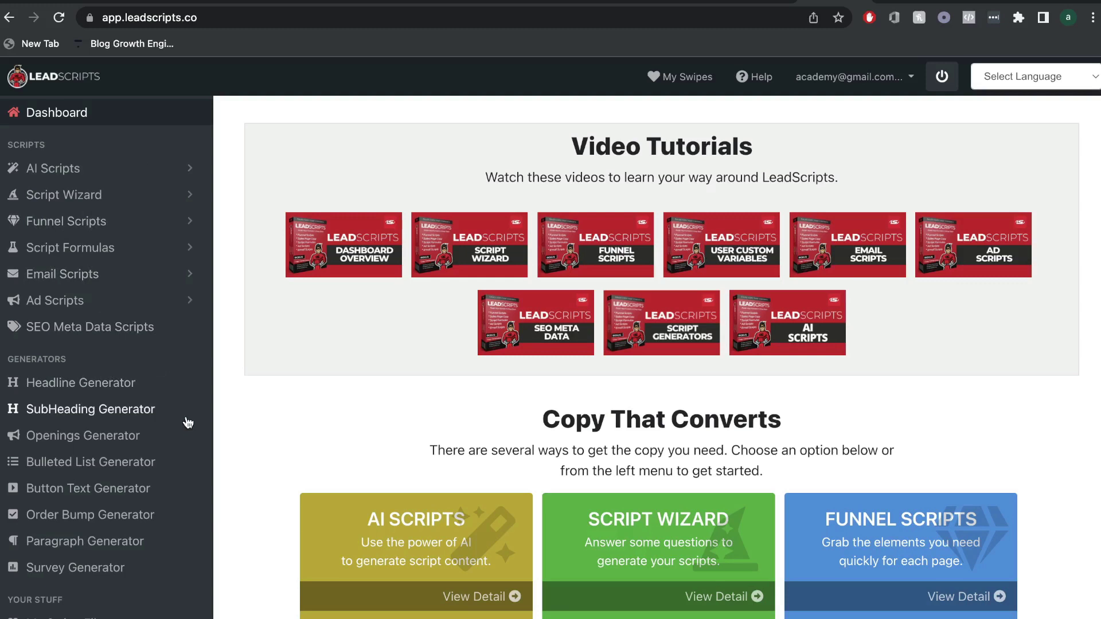
click(183, 168)
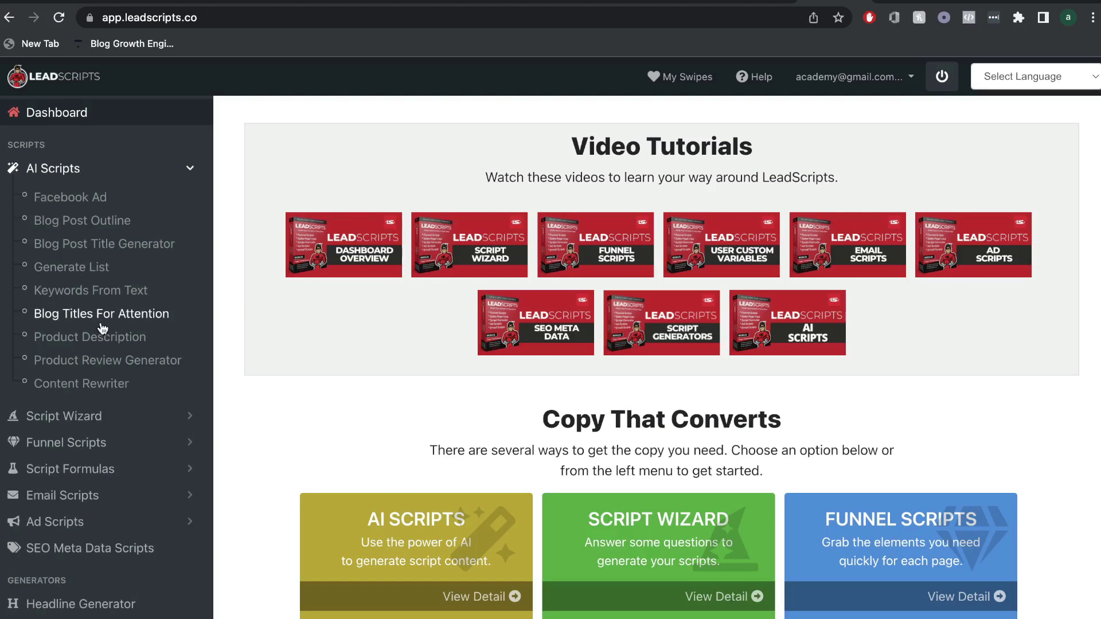
- Open the Blog Post Title Generator from AI Scripts and scroll through its form
click(75, 243)
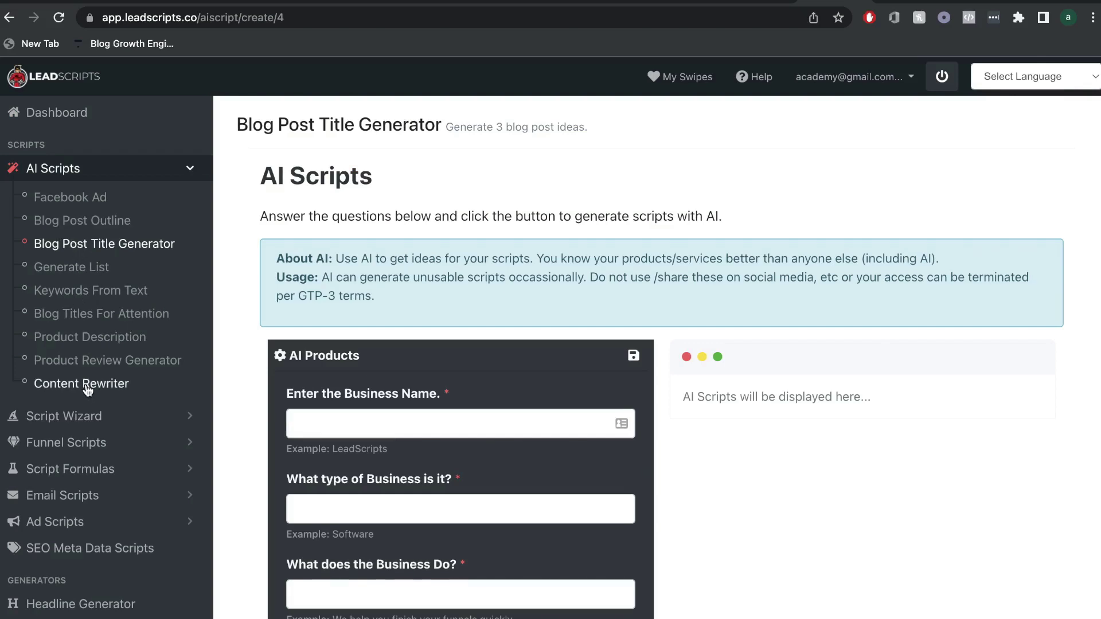
scroll(351, 378, down, 1)
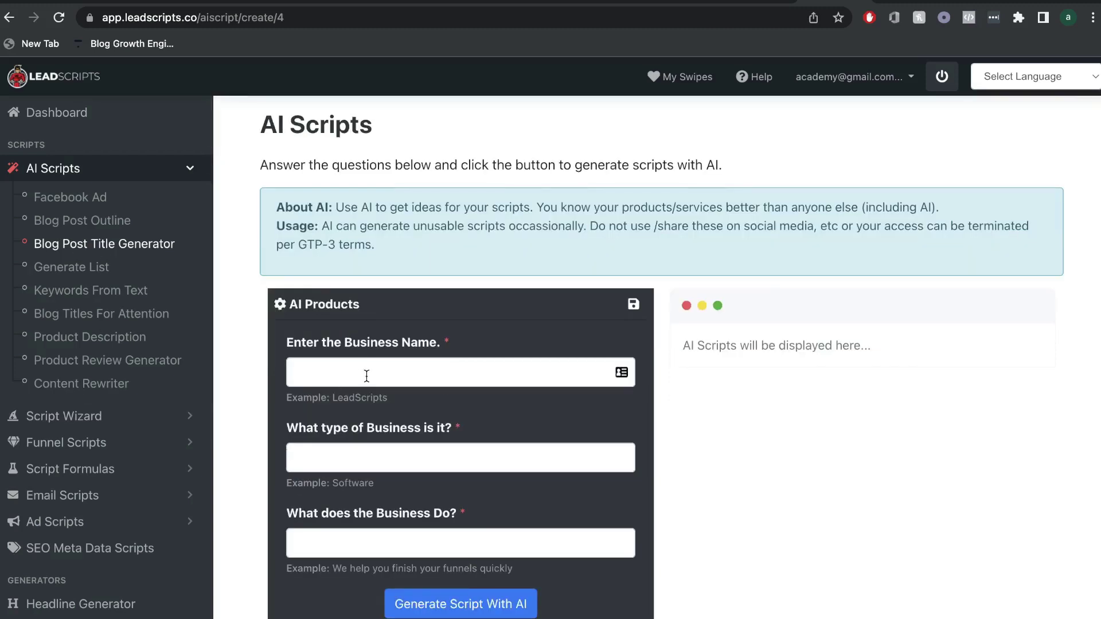
scroll(367, 378, down, 1)
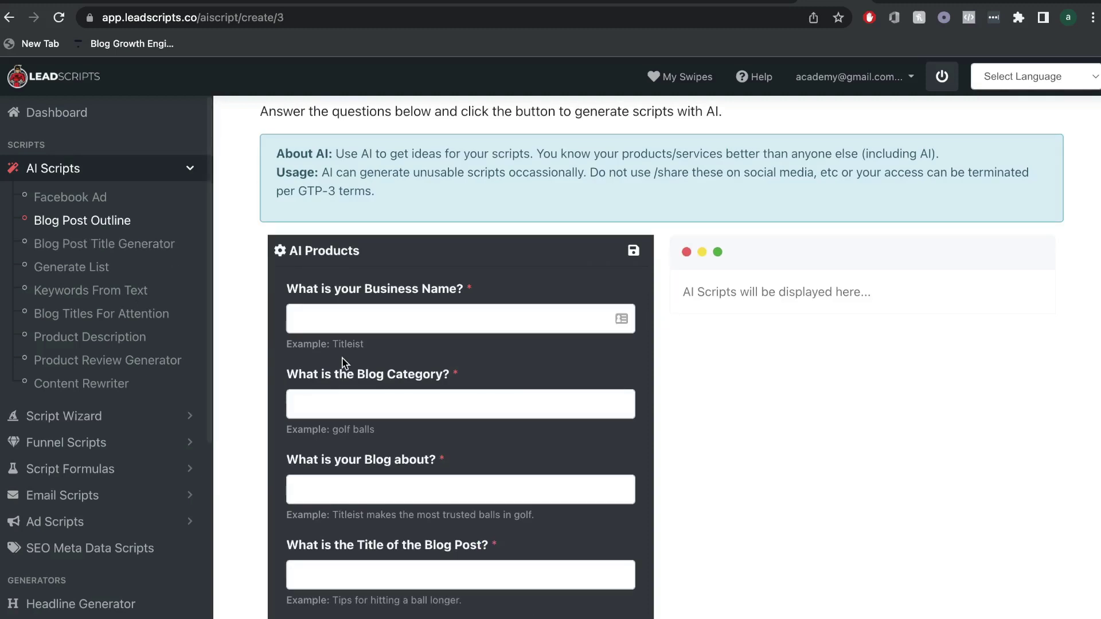
- Fill the outline form with Digital Creators Blog, Marketing, a blog description and an online-business title
scroll(344, 362, down, 1)
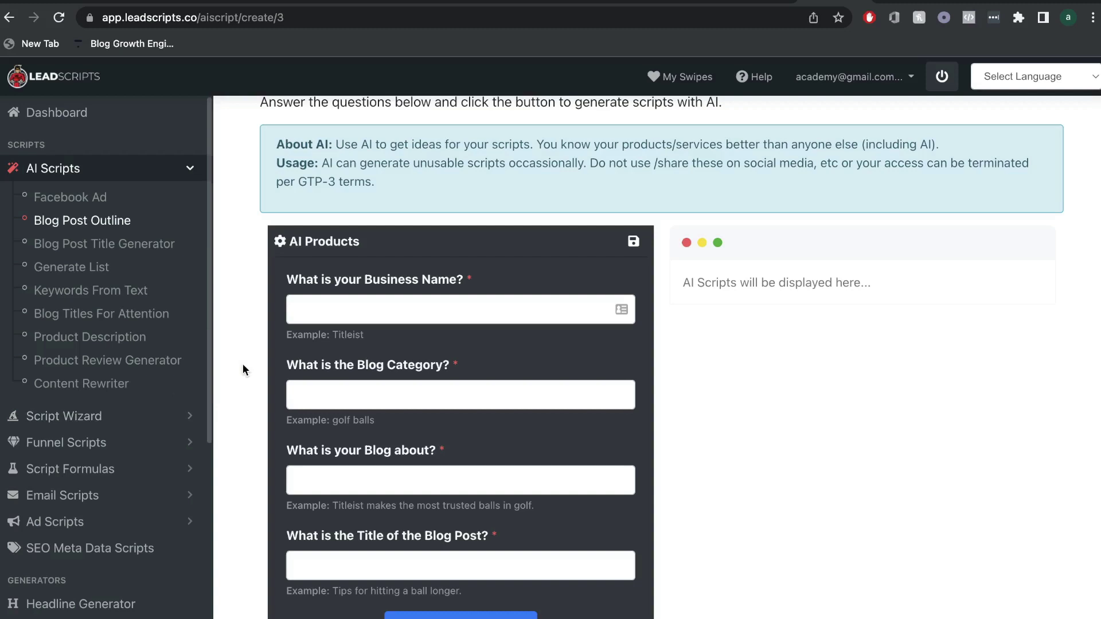
scroll(311, 365, down, 1)
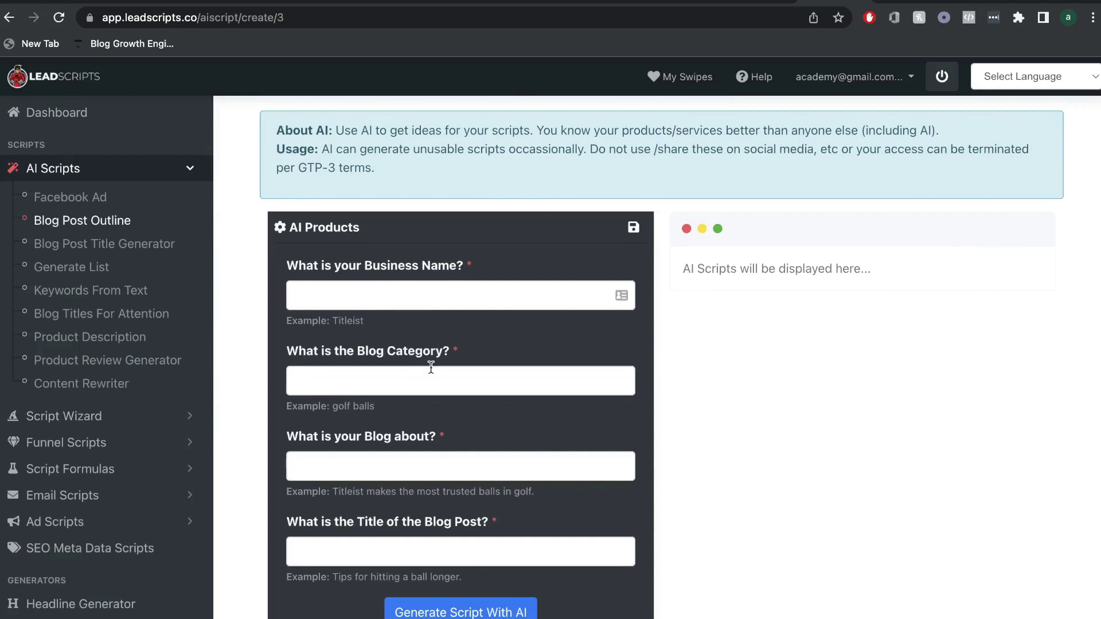
scroll(415, 459, down, 1)
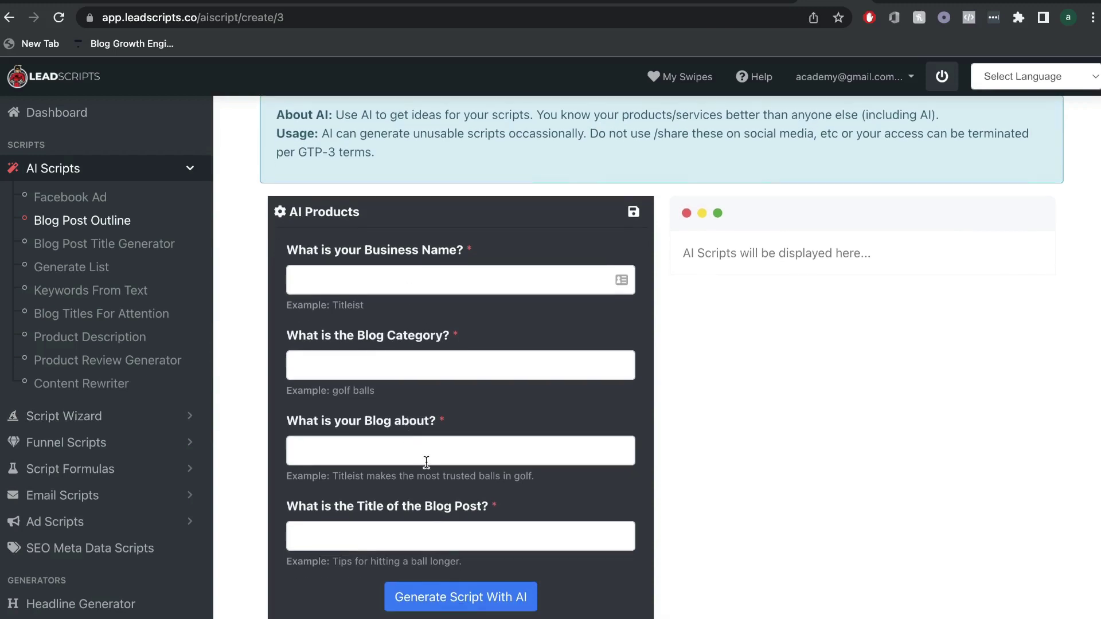
scroll(432, 461, up, 2)
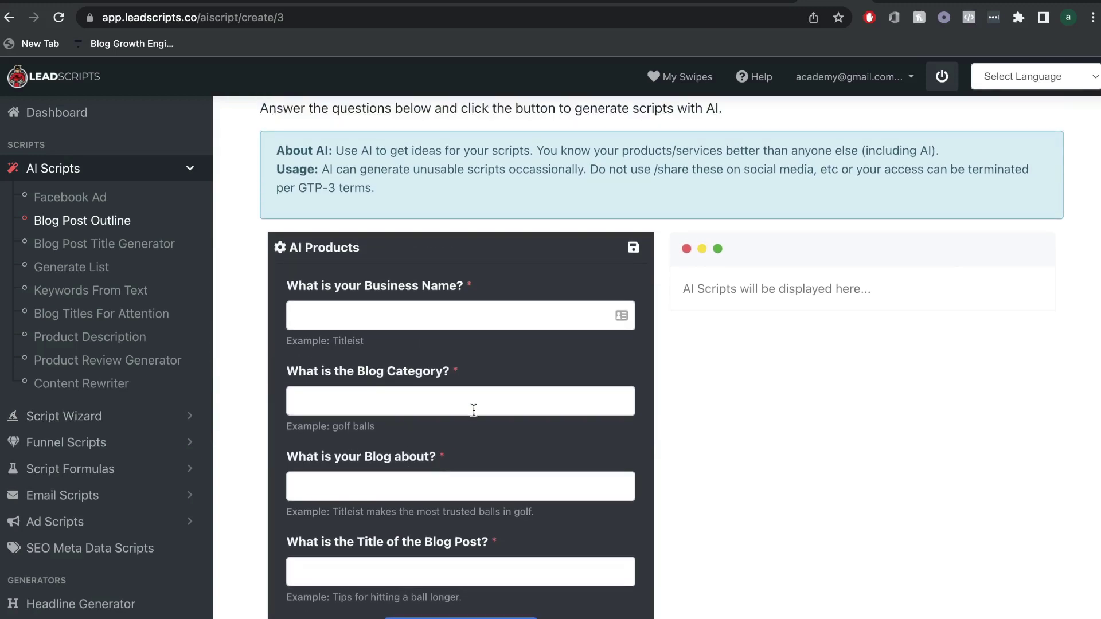
scroll(474, 436, down, 1)
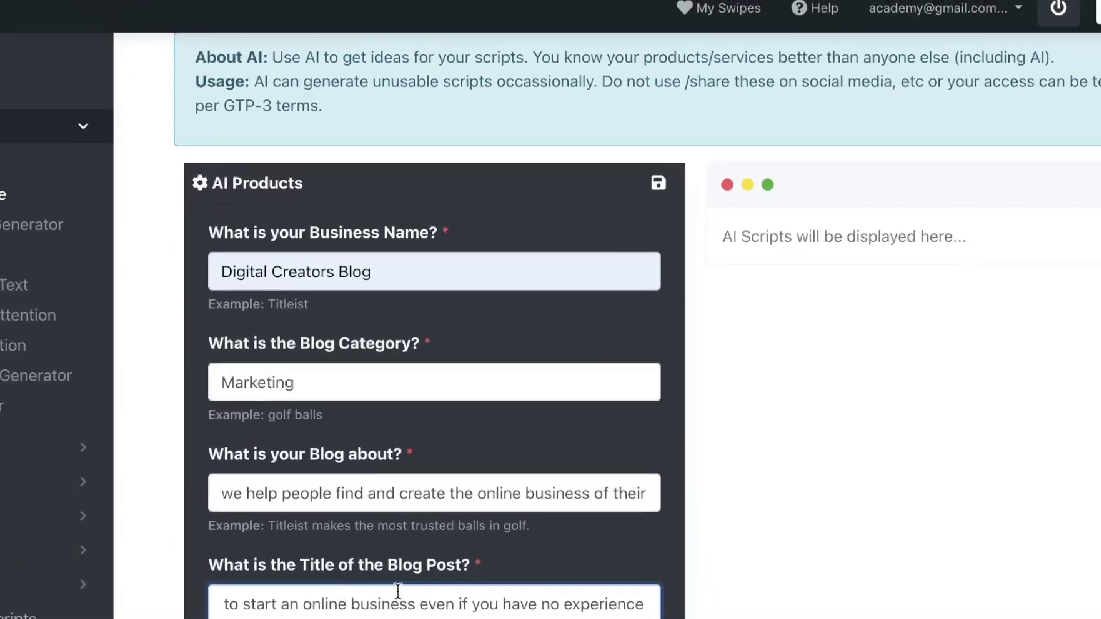
- Generate three blog post outlines about starting an online business and review them
key(Return)
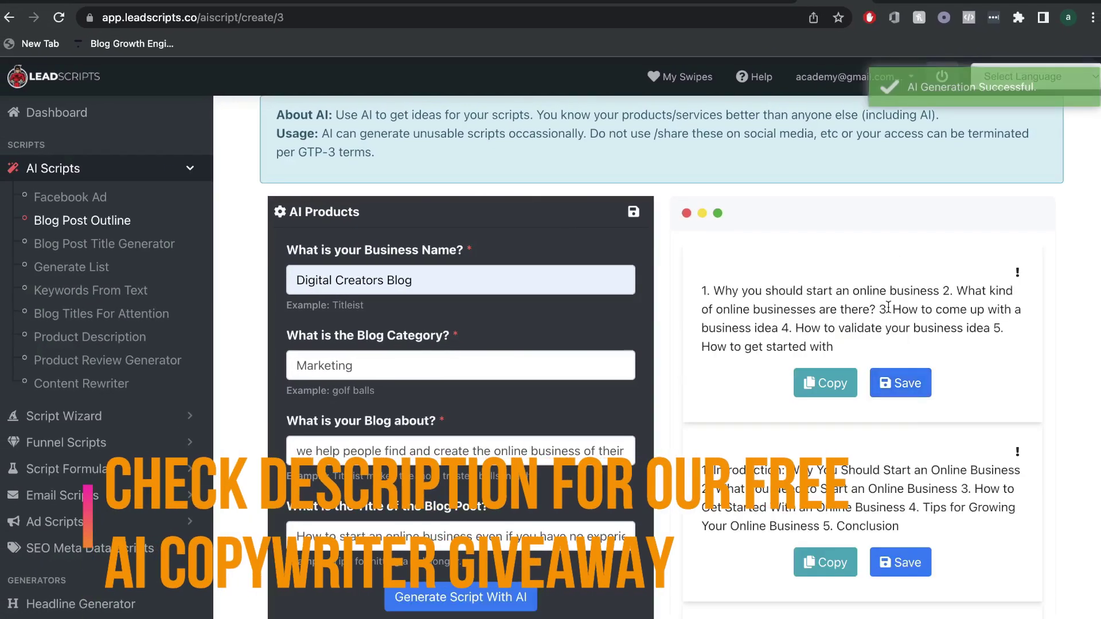
scroll(888, 308, down, 1)
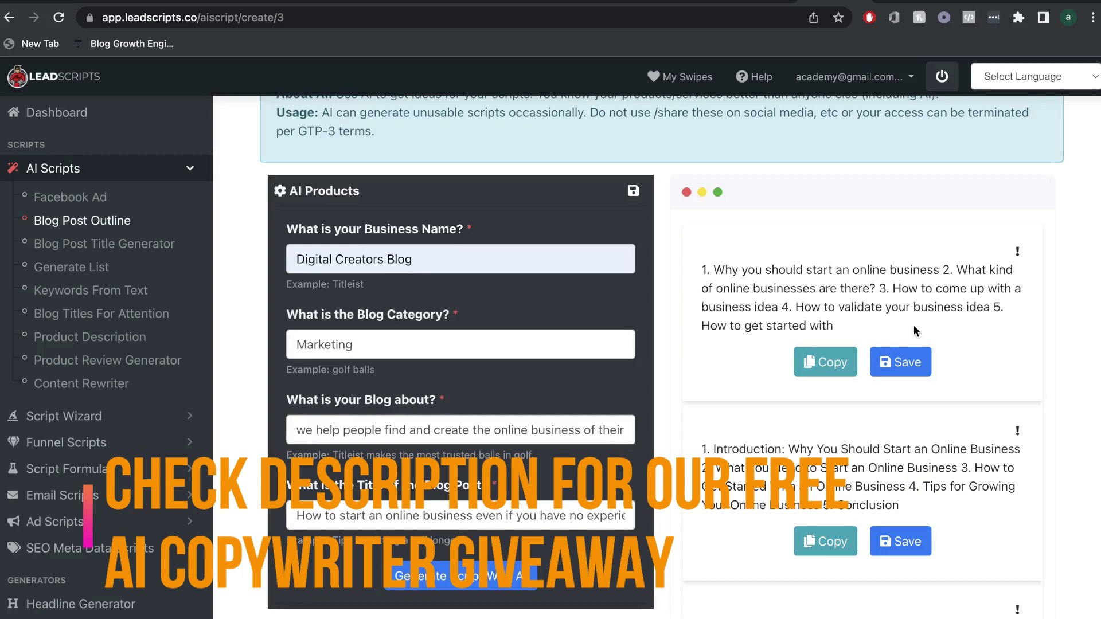
scroll(914, 325, down, 1)
scroll(961, 305, down, 1)
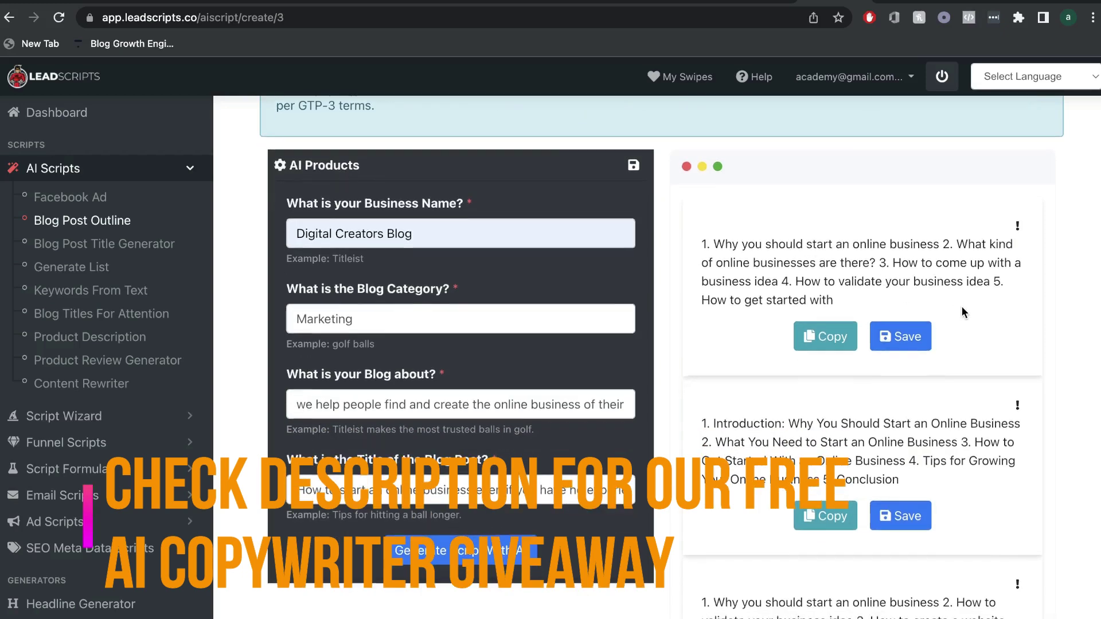
scroll(961, 307, down, 4)
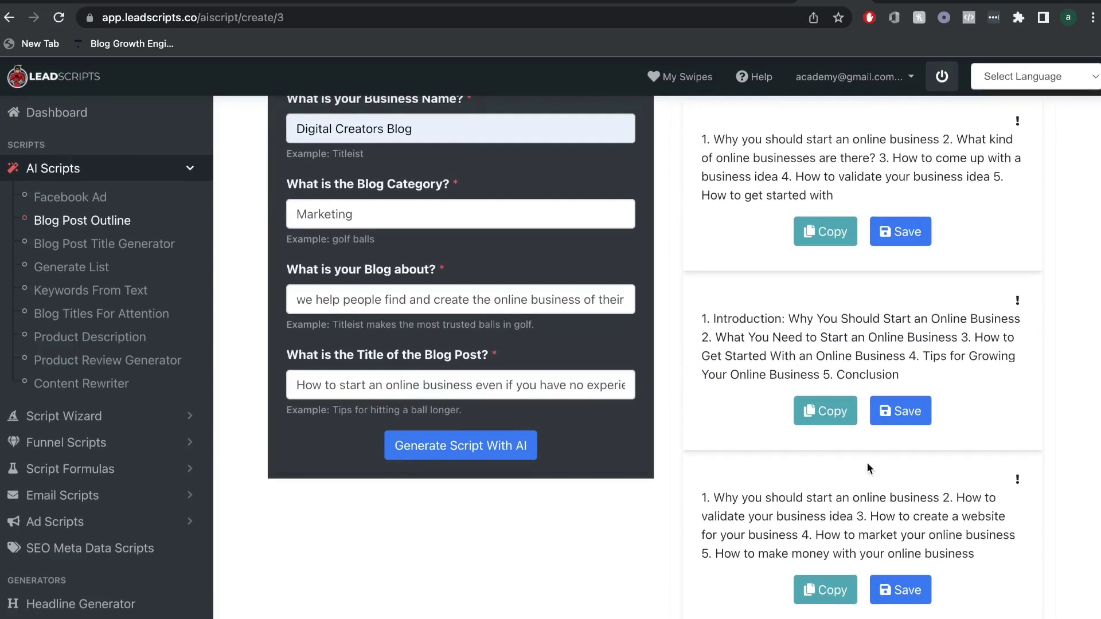
scroll(844, 343, up, 5)
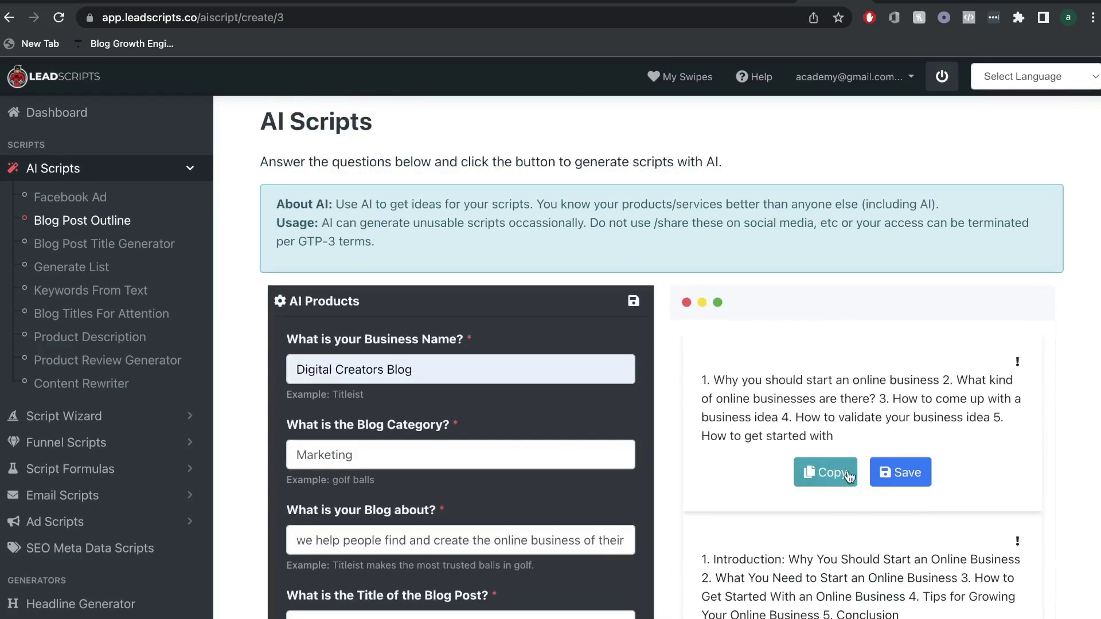
scroll(849, 476, down, 4)
- Copy the second generated outline and open the Product Description generator
click(826, 457)
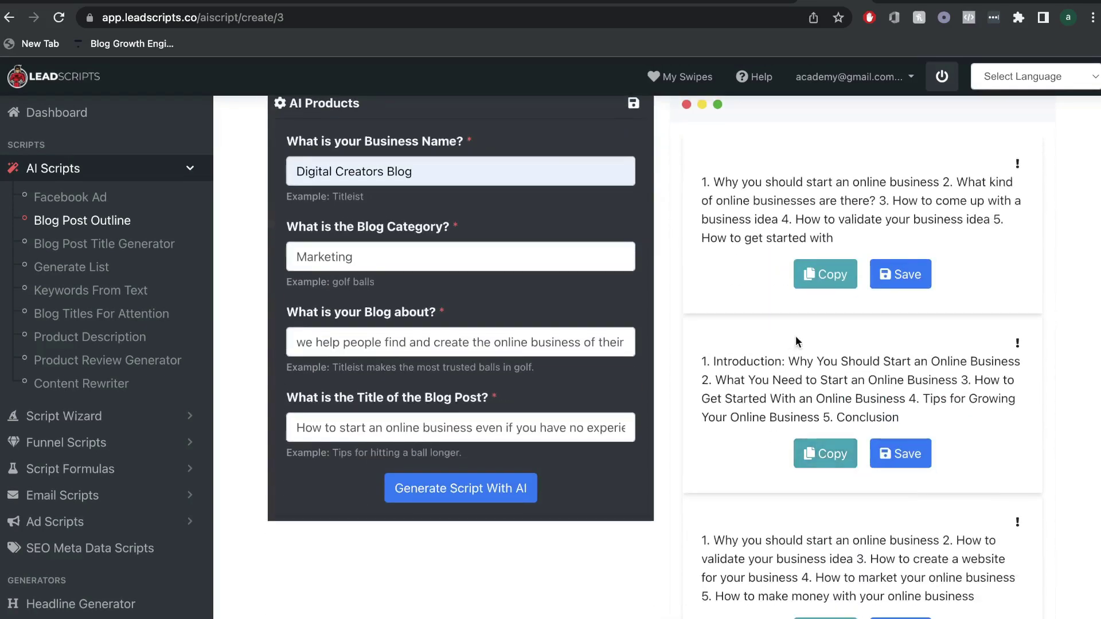
scroll(714, 334, up, 2)
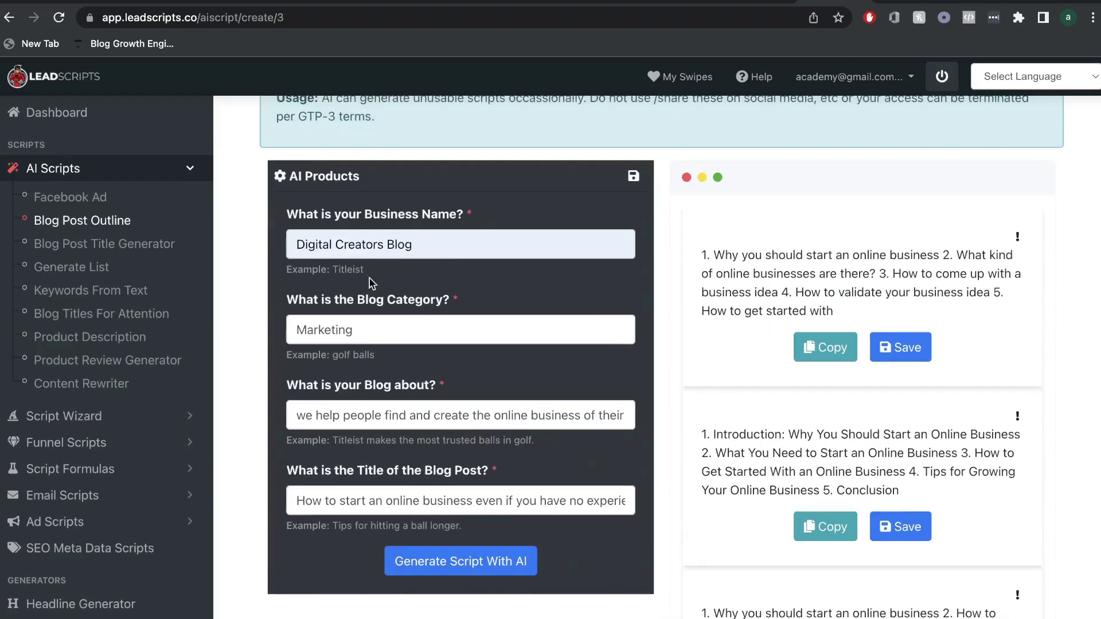
click(90, 336)
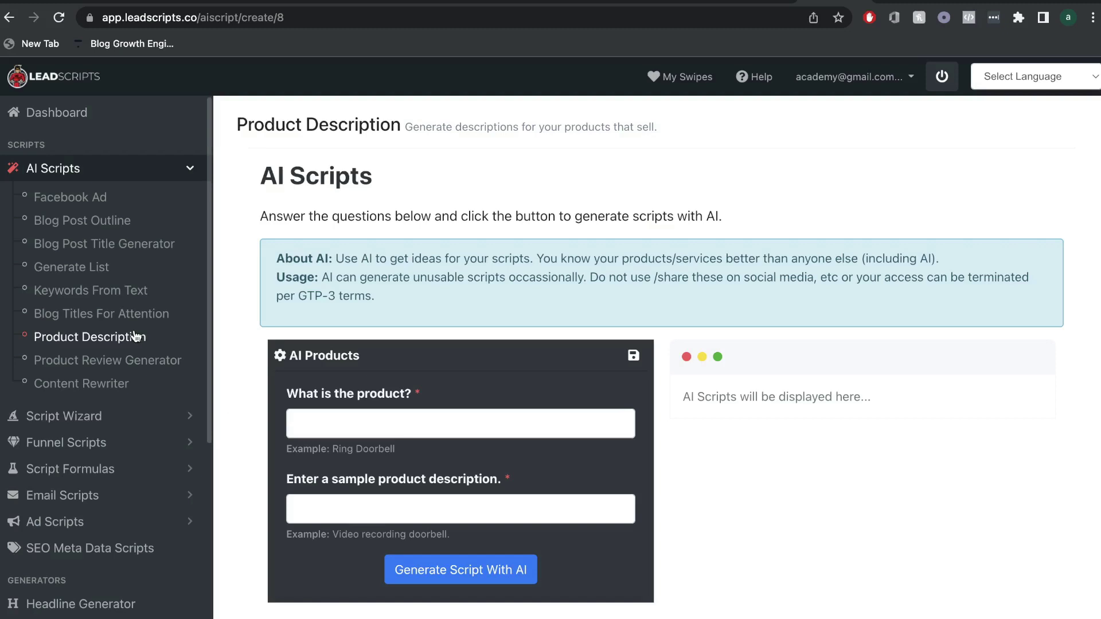
- Enter Macbook pro with a best-laptop-for-students-on-a-budget pitch and generate descriptions with AI
click(320, 414)
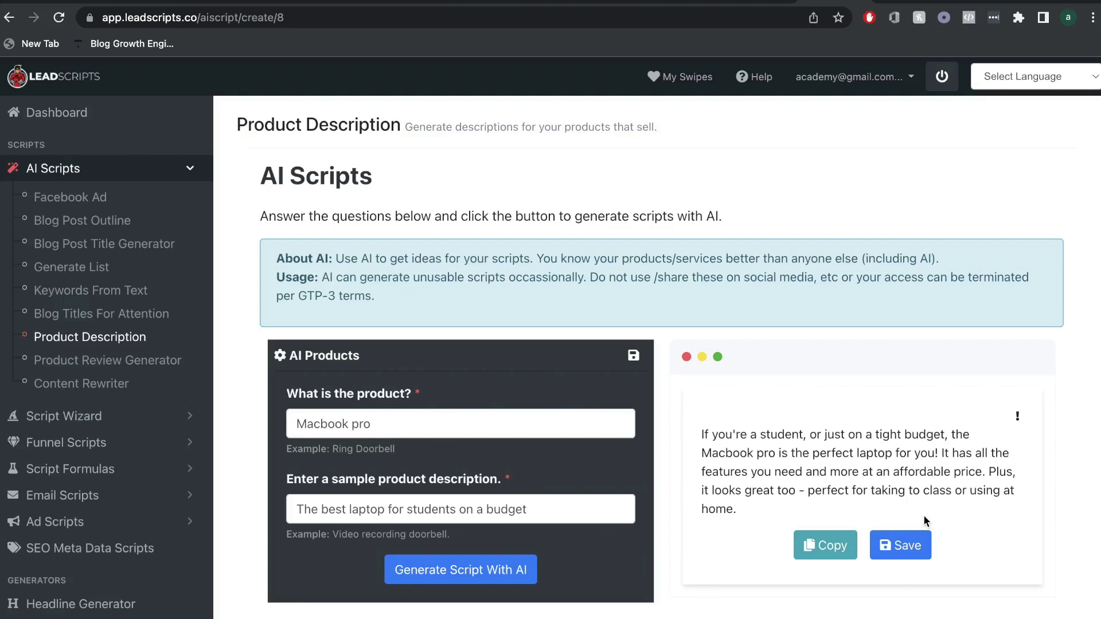
click(491, 570)
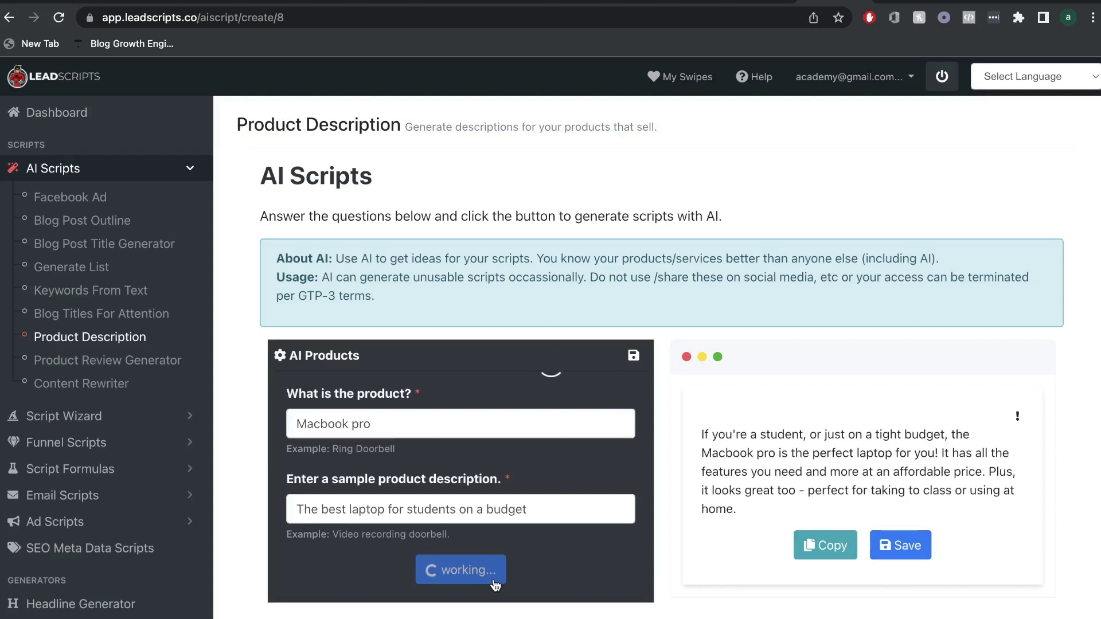
scroll(876, 497, down, 3)
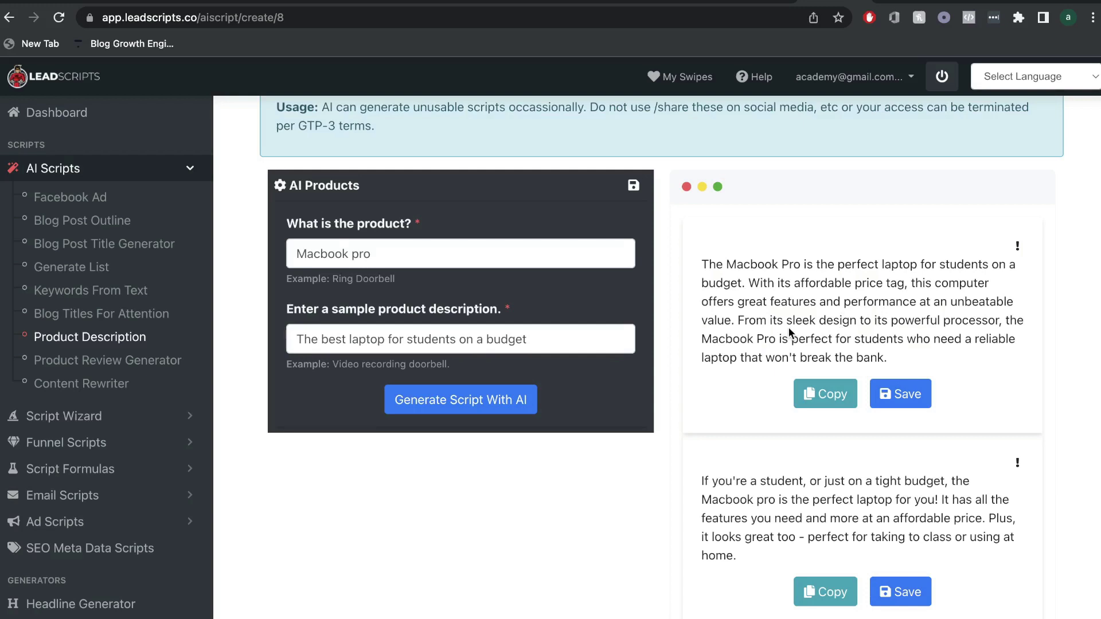
scroll(613, 349, up, 2)
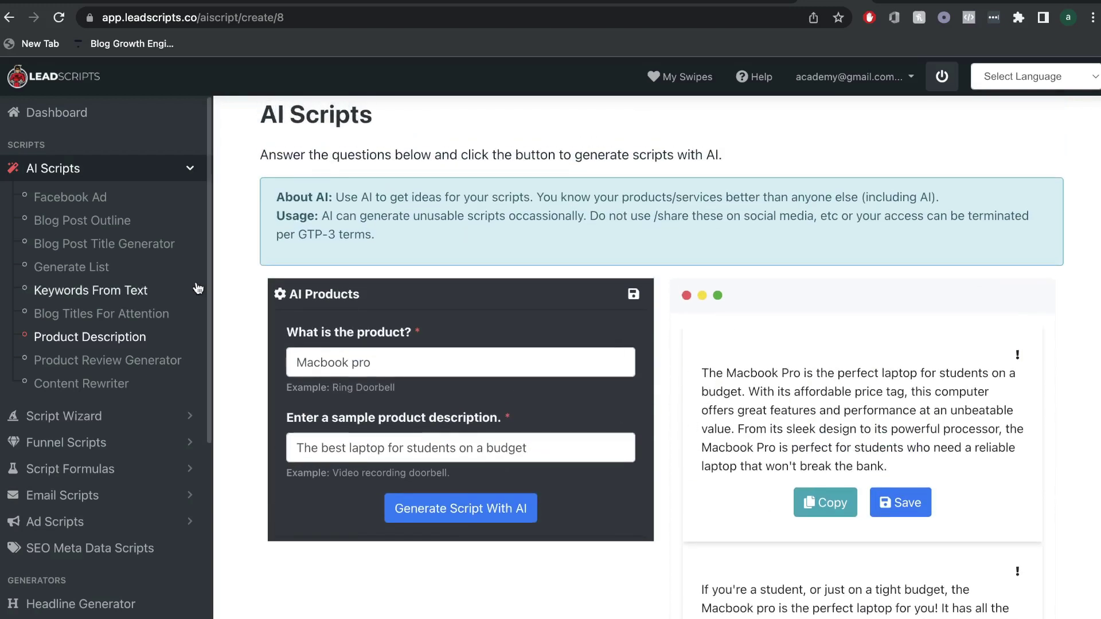
- Collapse AI Scripts, expand Script Wizard and open Funnel Scripts
click(96, 167)
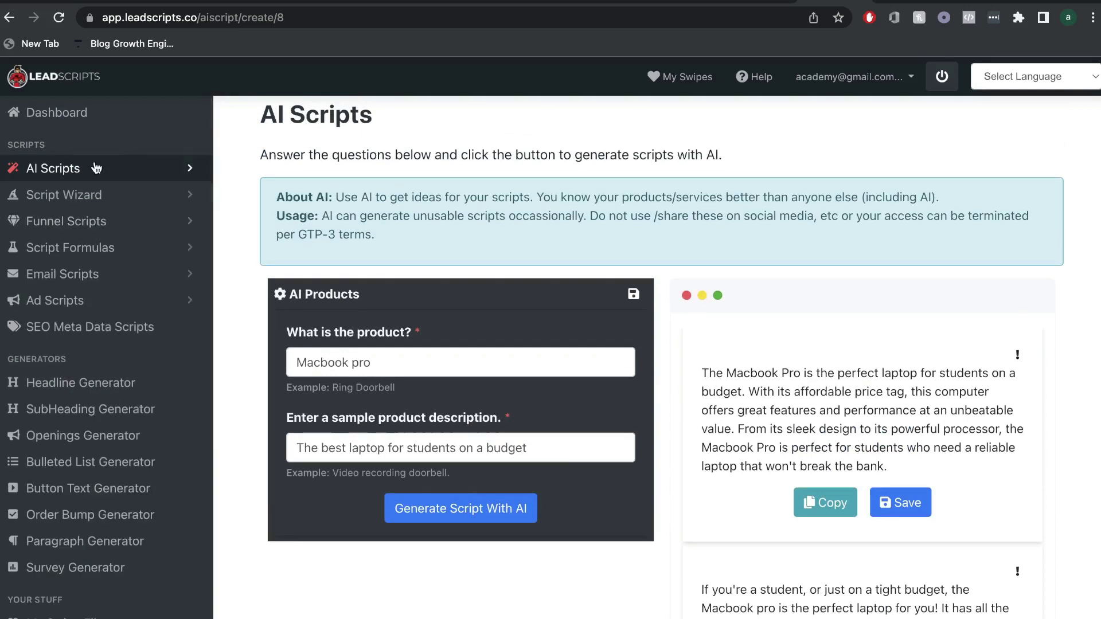
click(80, 194)
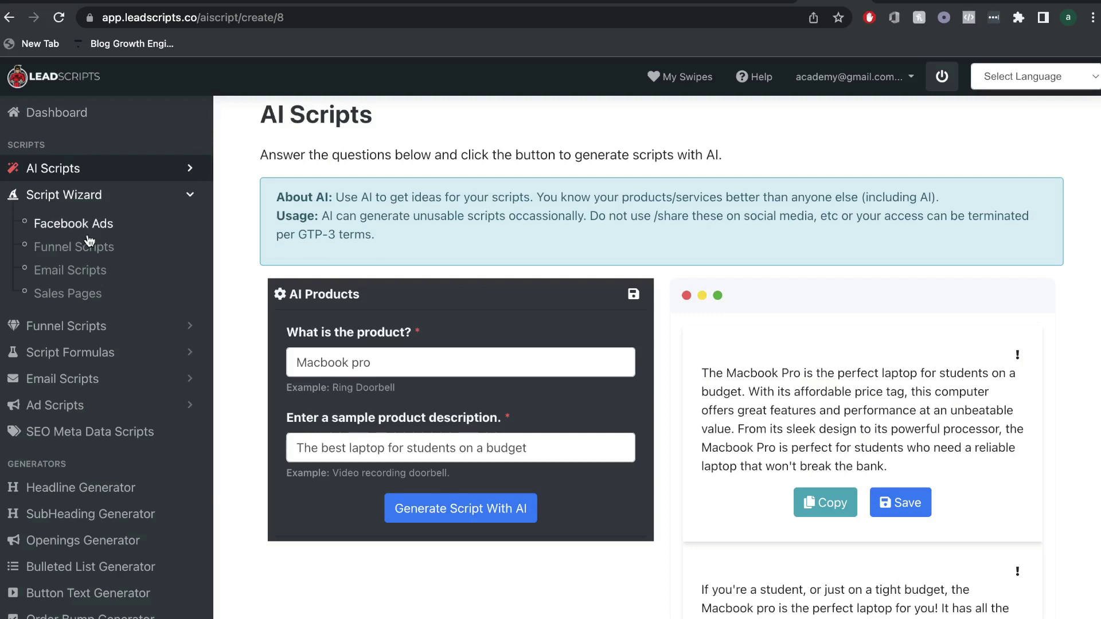
click(87, 295)
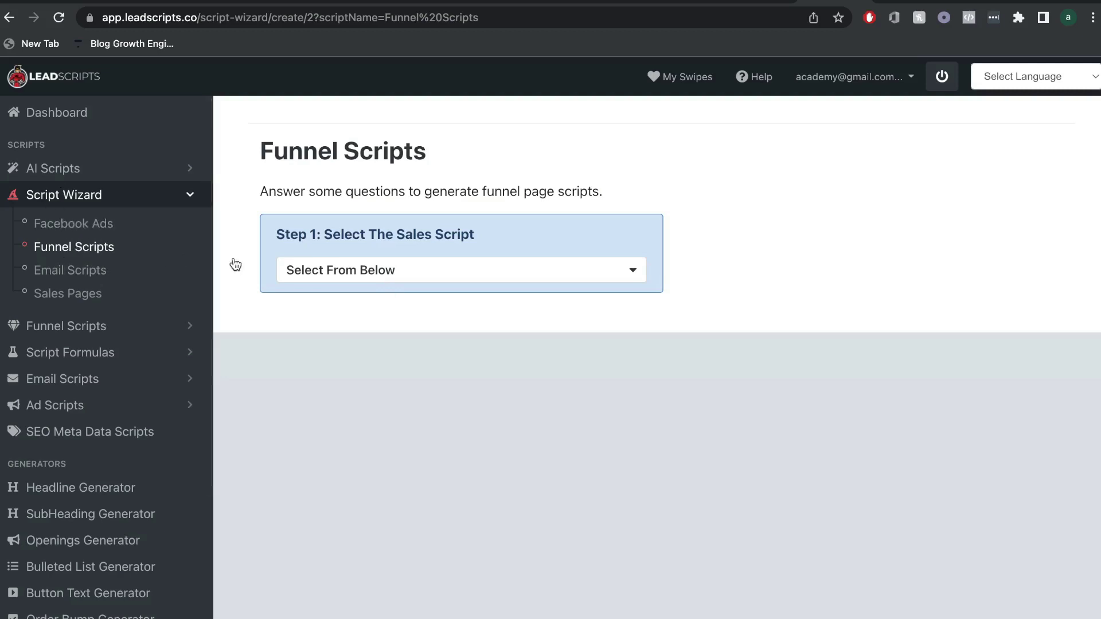
- Choose Opt-in/Squeeze Page Funnel, name it 'Test funnel', and save to reach its questions
click(331, 270)
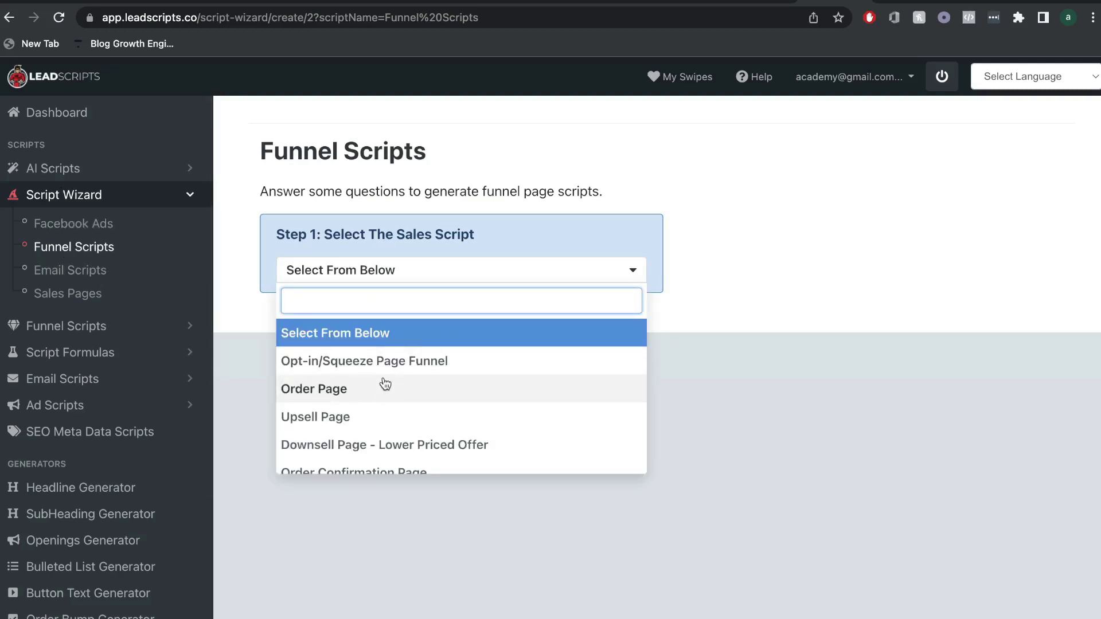
scroll(385, 384, down, 1)
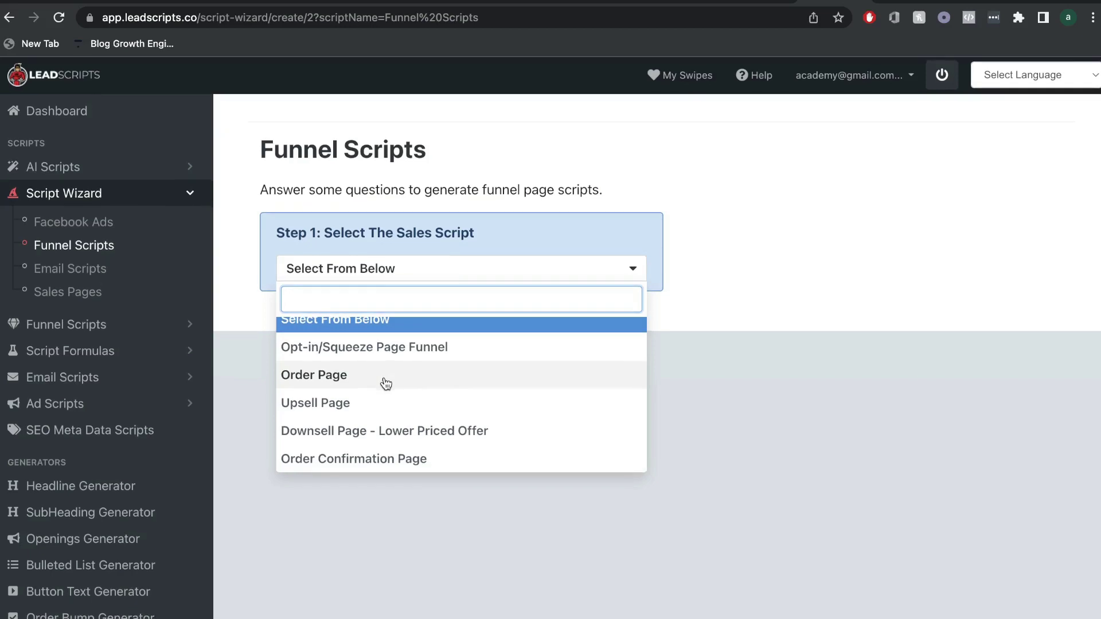
scroll(386, 383, up, 1)
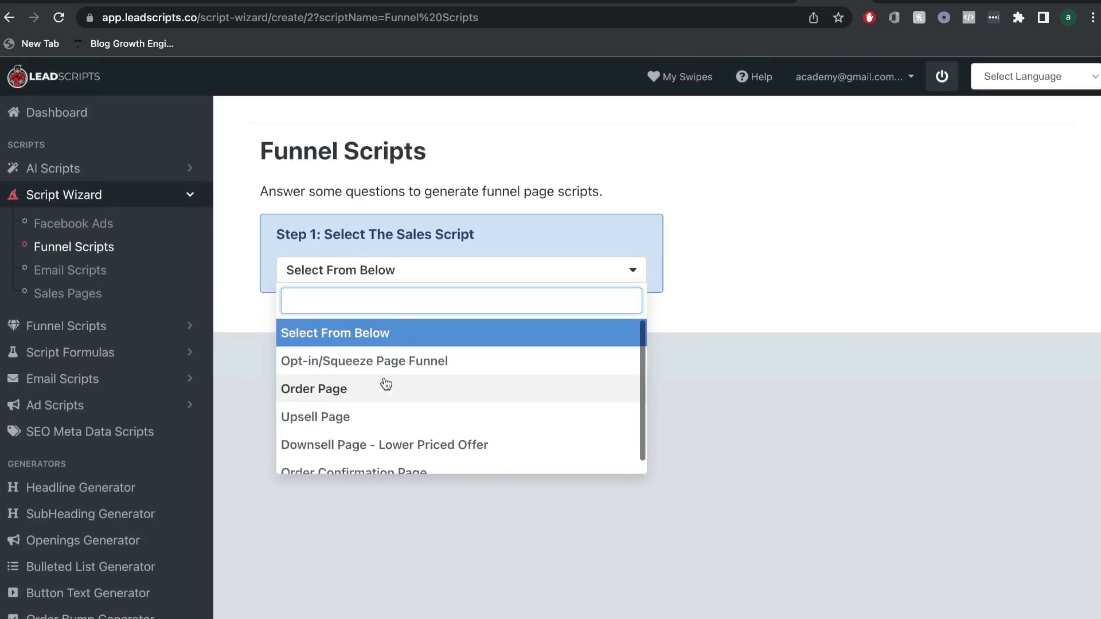
scroll(369, 417, down, 1)
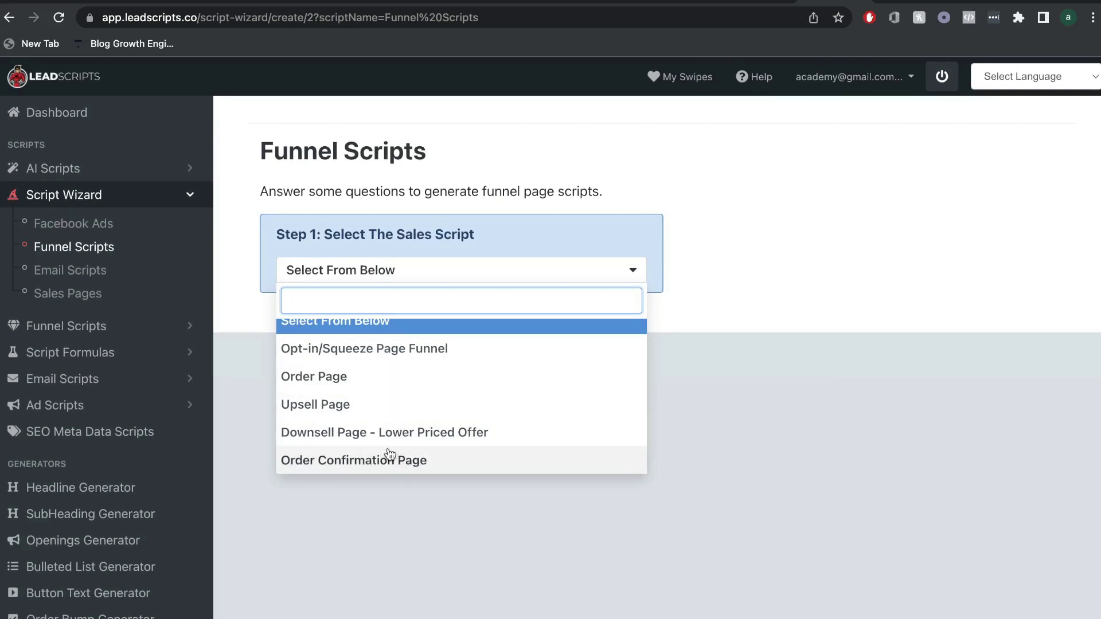
scroll(372, 430, up, 1)
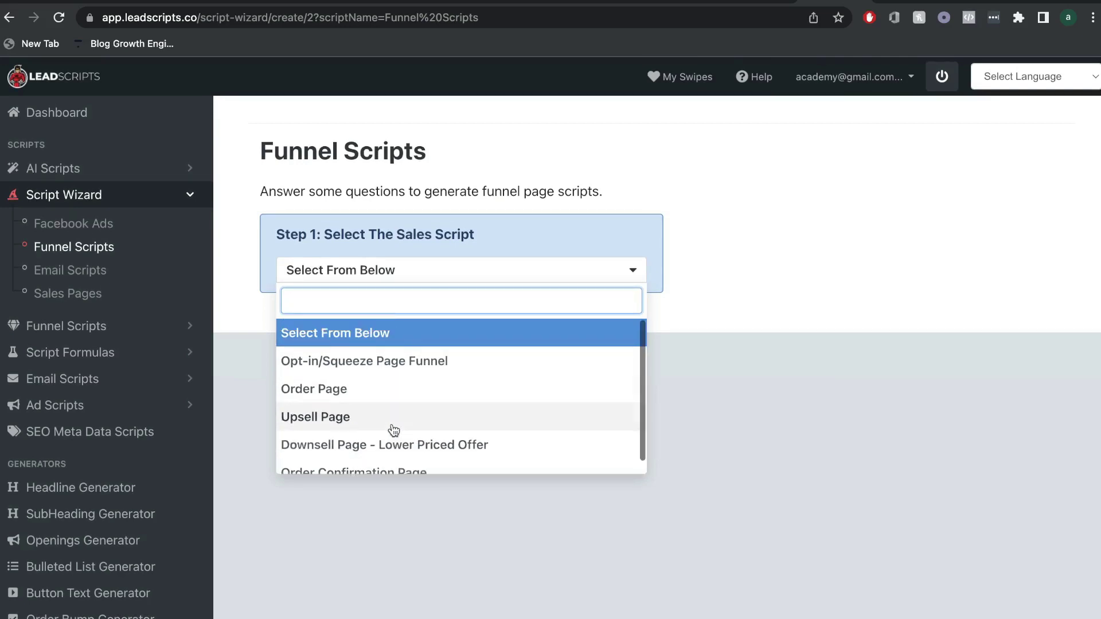
click(376, 369)
click(436, 337)
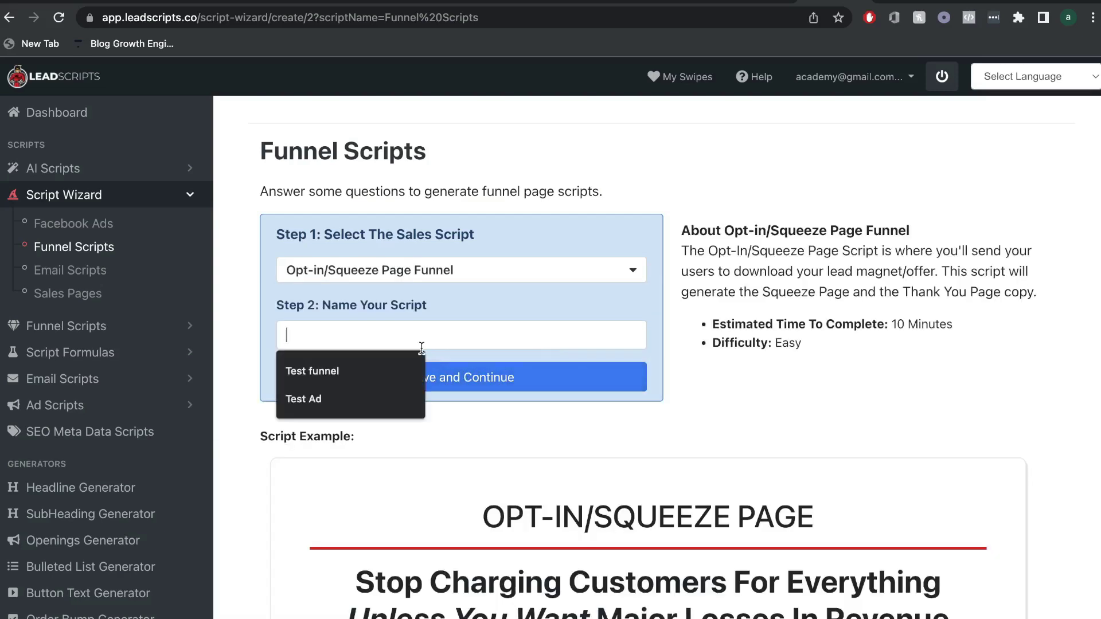
click(373, 365)
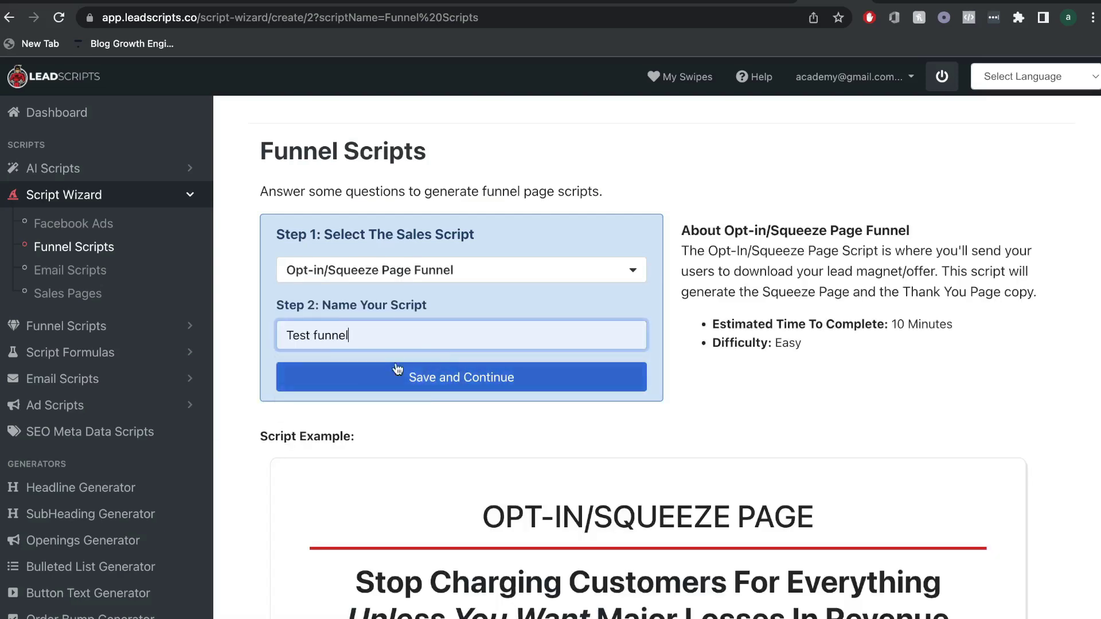
click(445, 380)
- Scroll down through the Test funnel questionnaire answers to the bottom of the form
scroll(573, 401, down, 1)
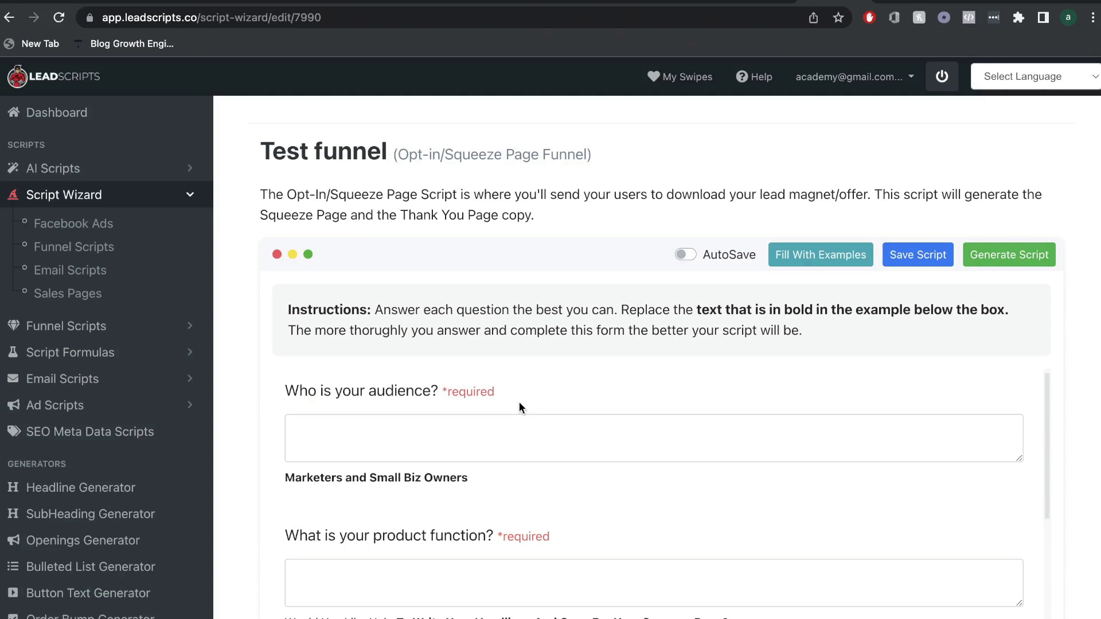
scroll(381, 484, down, 1)
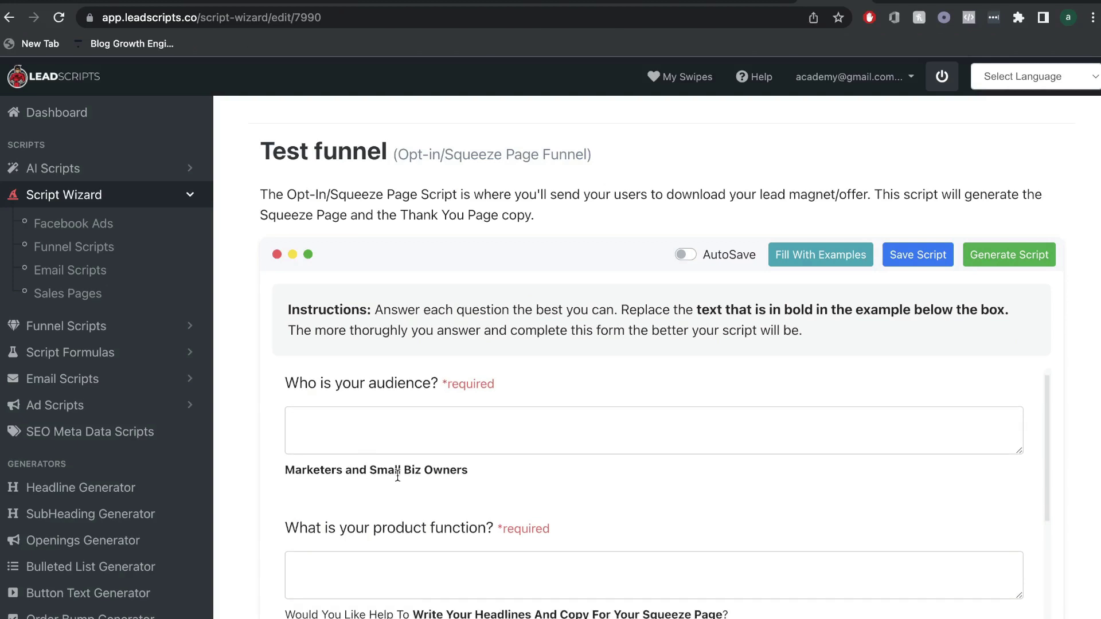
scroll(397, 474, down, 5)
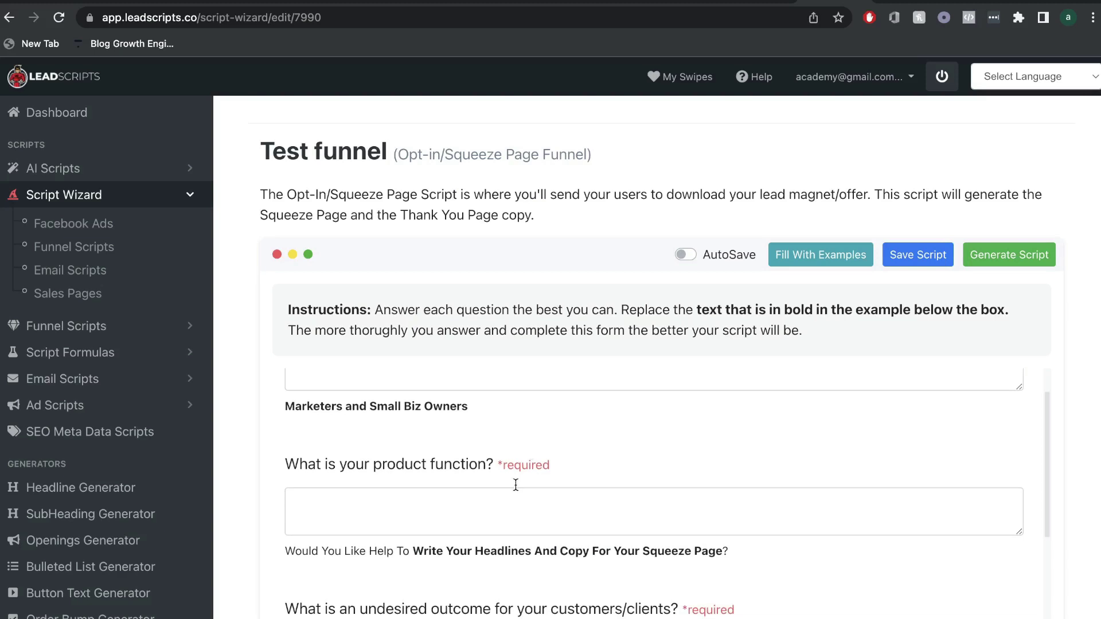
scroll(515, 484, down, 8)
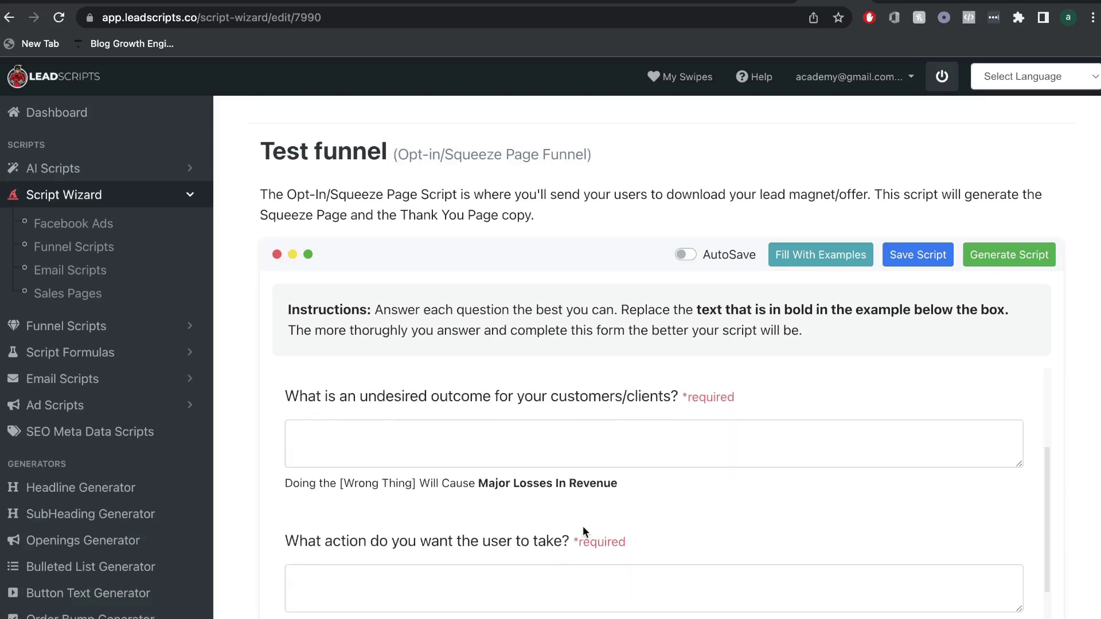
scroll(582, 526, down, 10)
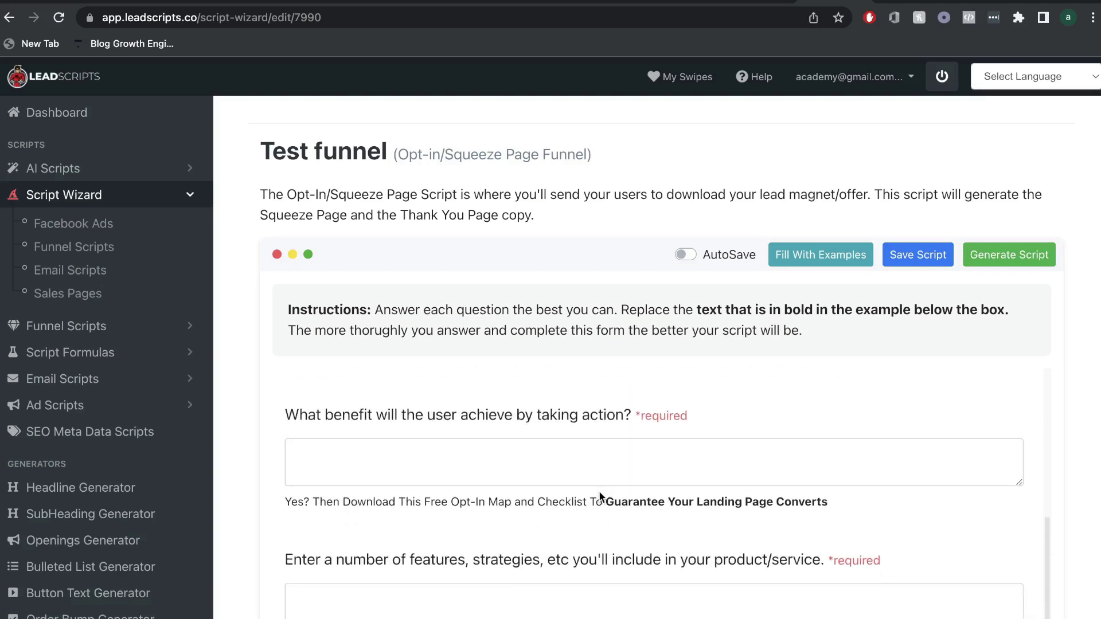
scroll(598, 490, down, 8)
scroll(659, 424, down, 4)
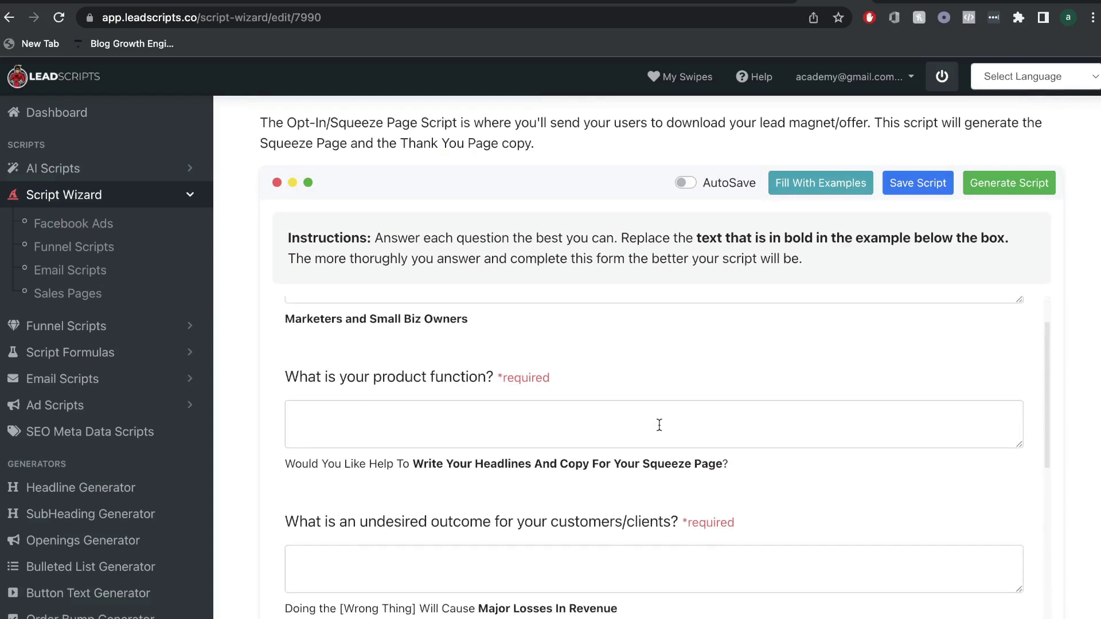
scroll(659, 424, down, 4)
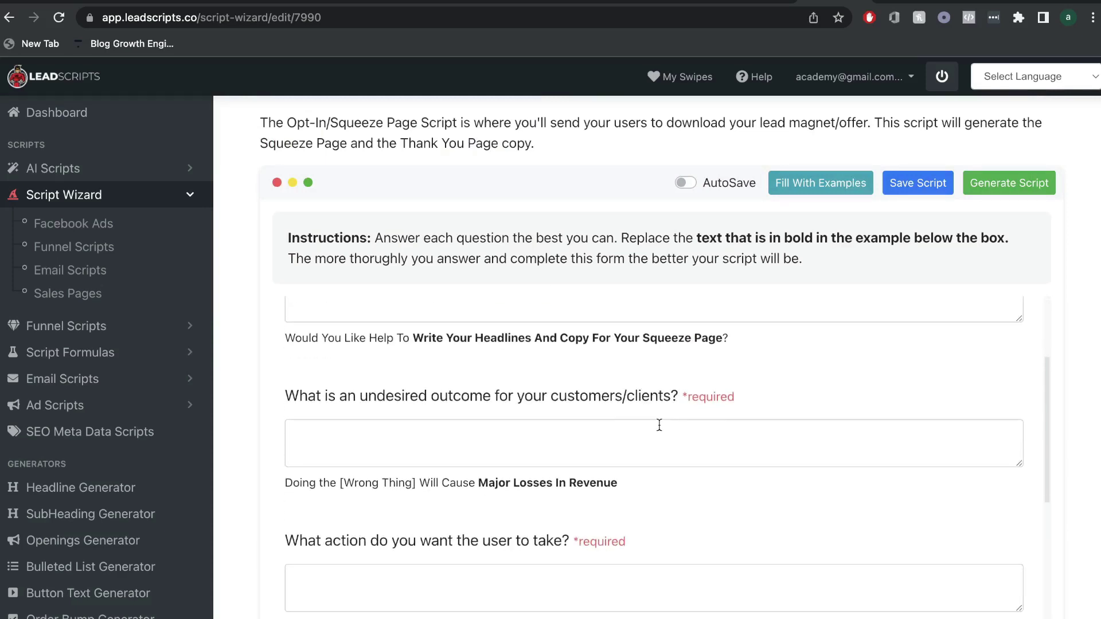
scroll(659, 425, down, 2)
scroll(658, 427, down, 4)
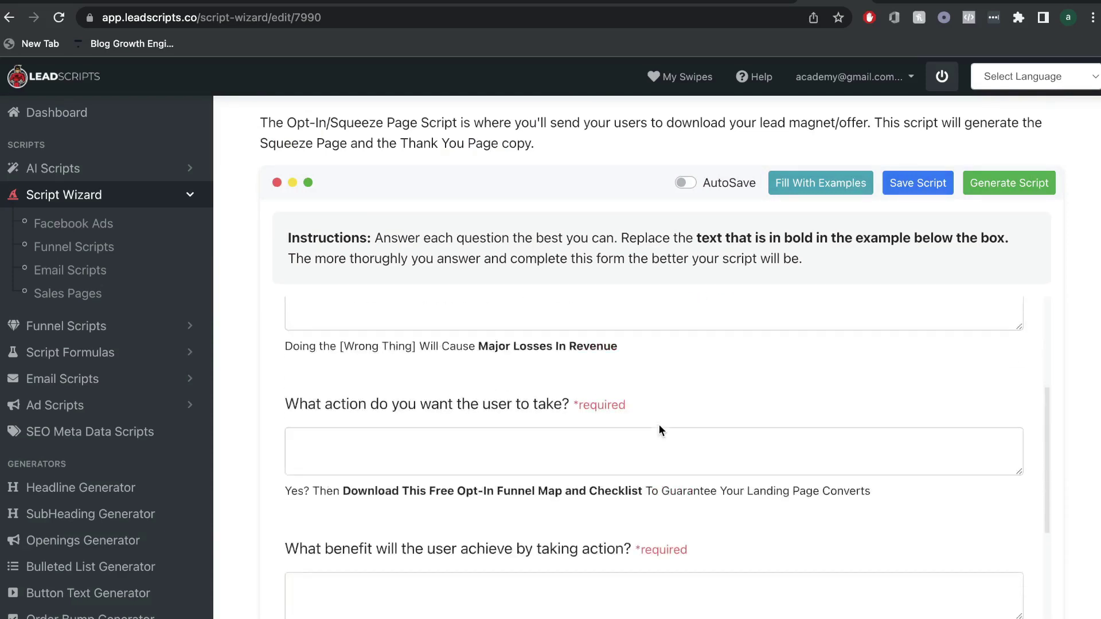
scroll(658, 424, down, 4)
scroll(635, 462, up, 1)
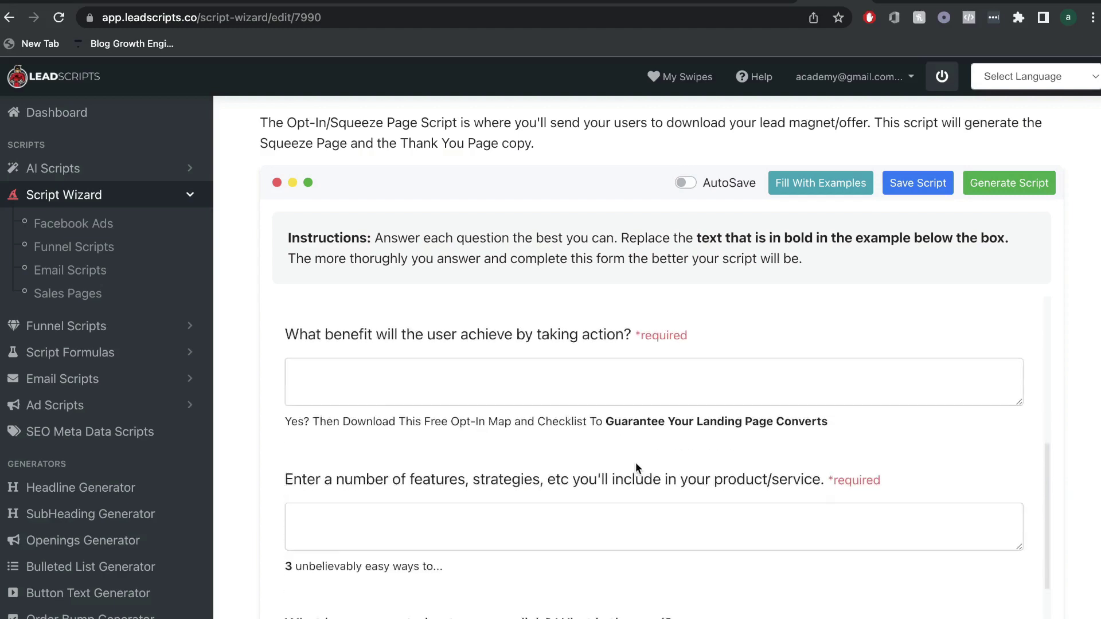
scroll(635, 462, down, 4)
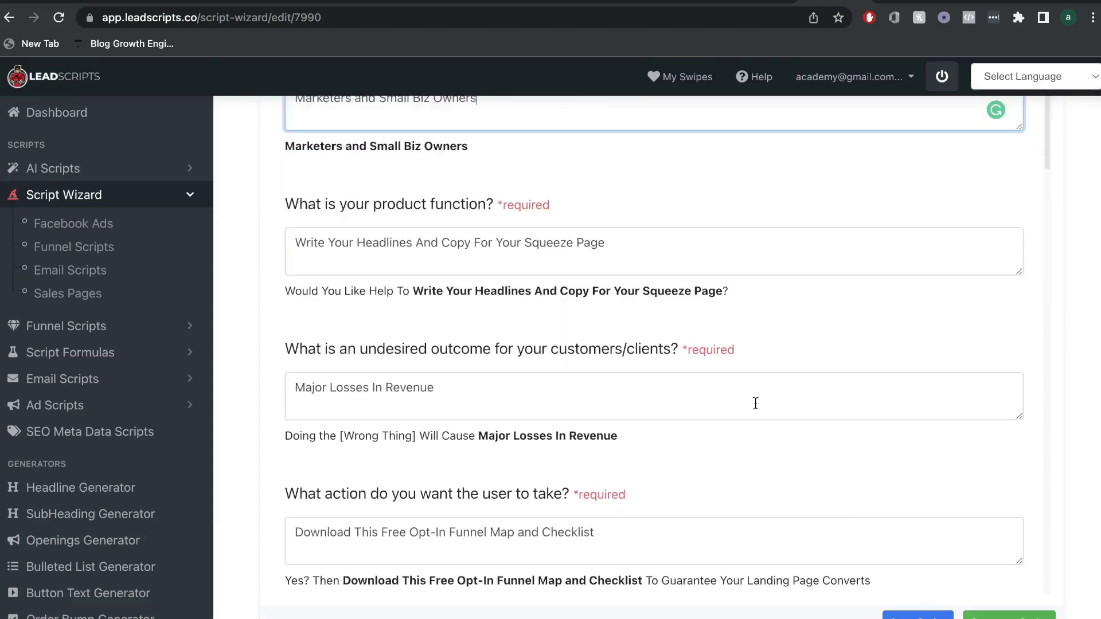
scroll(755, 403, up, 3)
scroll(755, 403, down, 18)
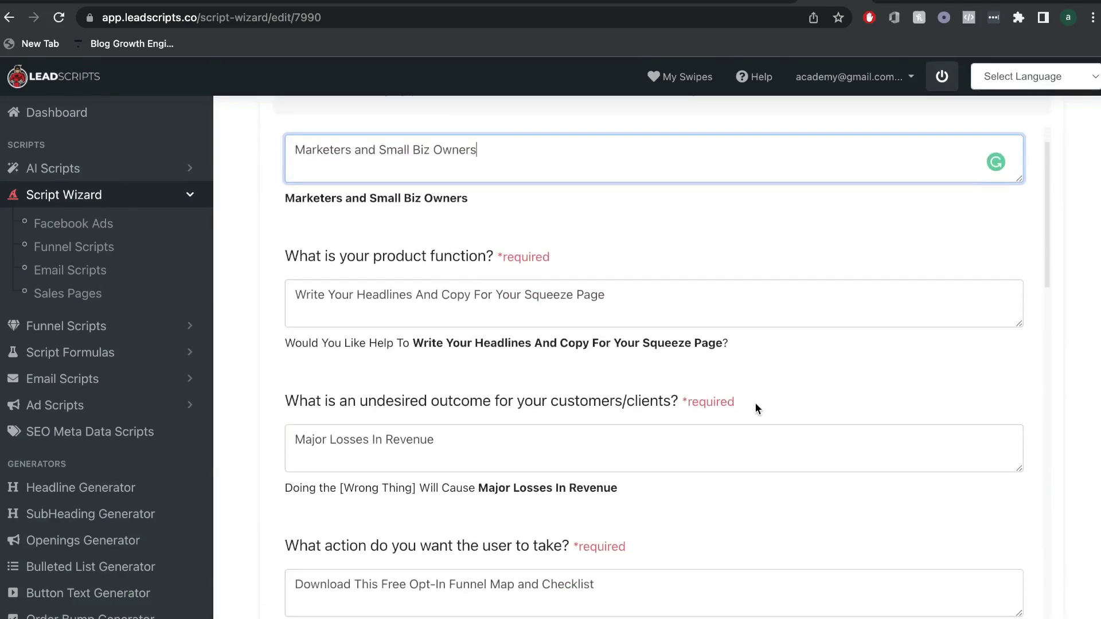
scroll(754, 407, down, 17)
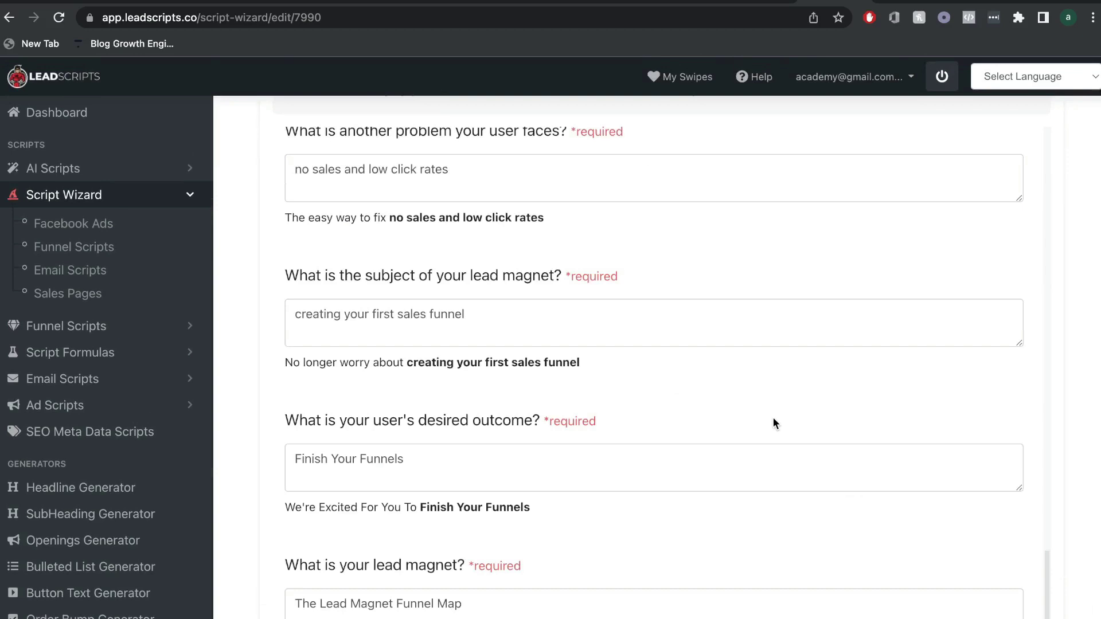
scroll(773, 417, down, 4)
- Generate the squeeze page script, read through the opt-in and thank-you copy, and click into it to edit
click(990, 617)
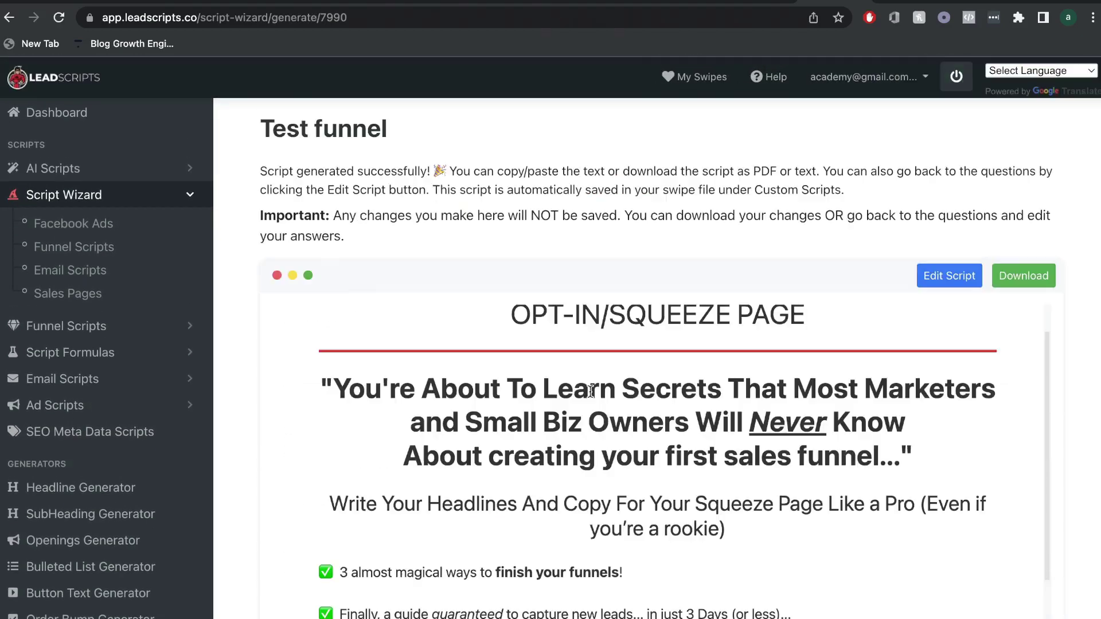
scroll(590, 392, down, 1)
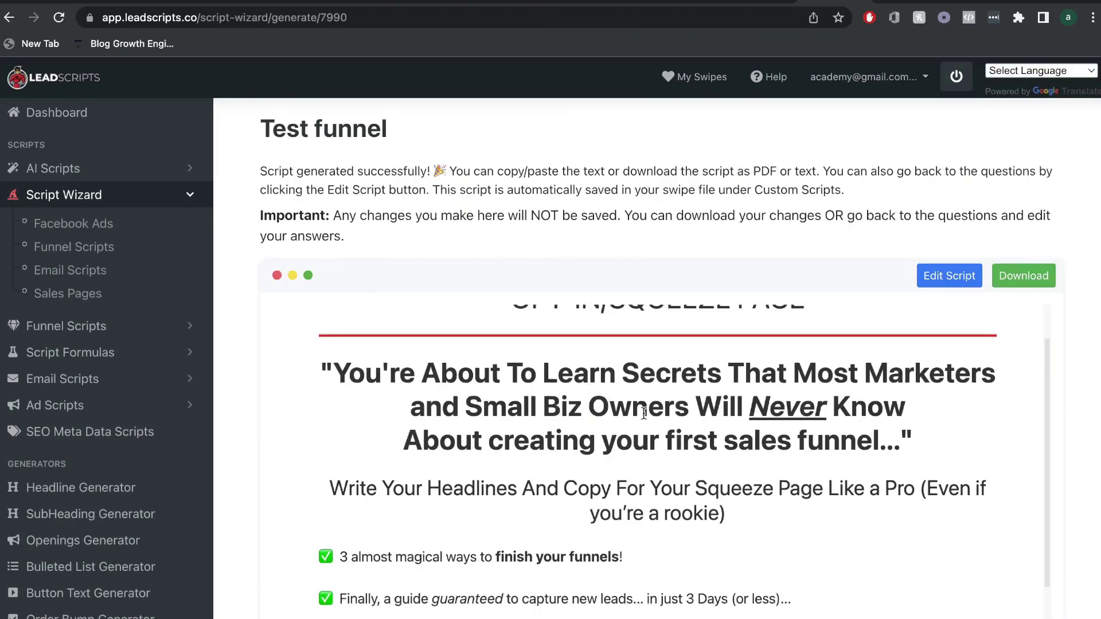
scroll(819, 405, down, 1)
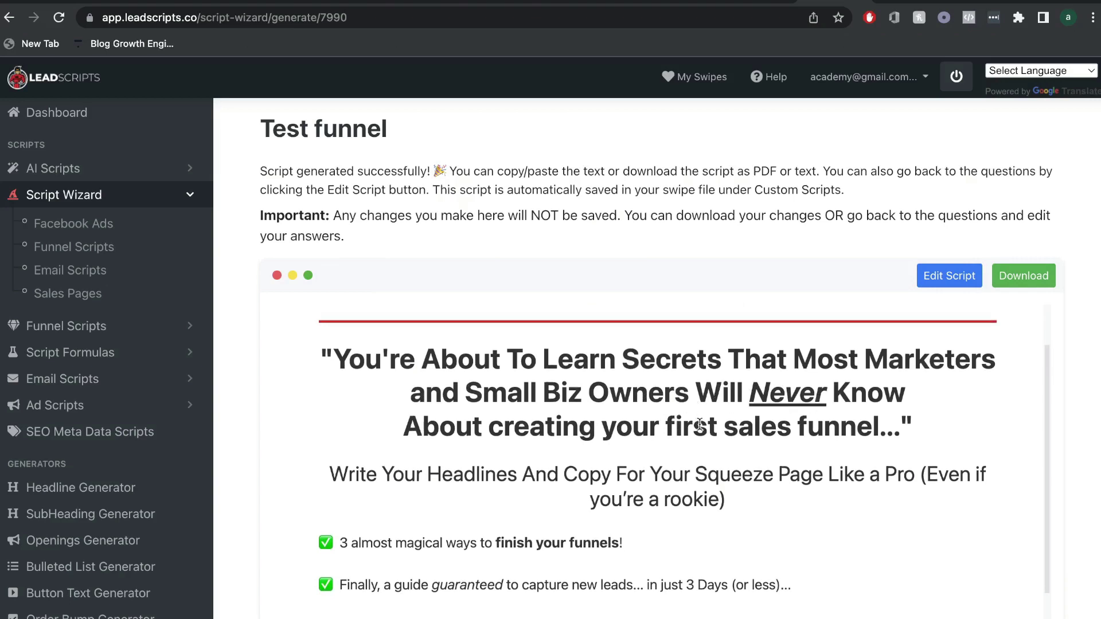
scroll(597, 437, up, 4)
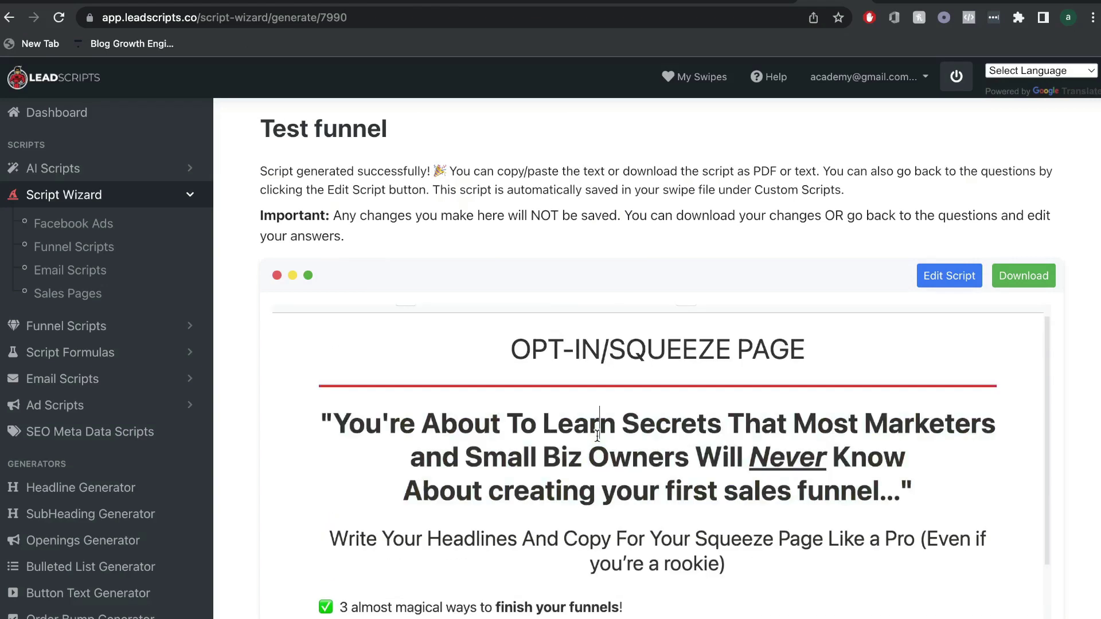
scroll(597, 437, down, 8)
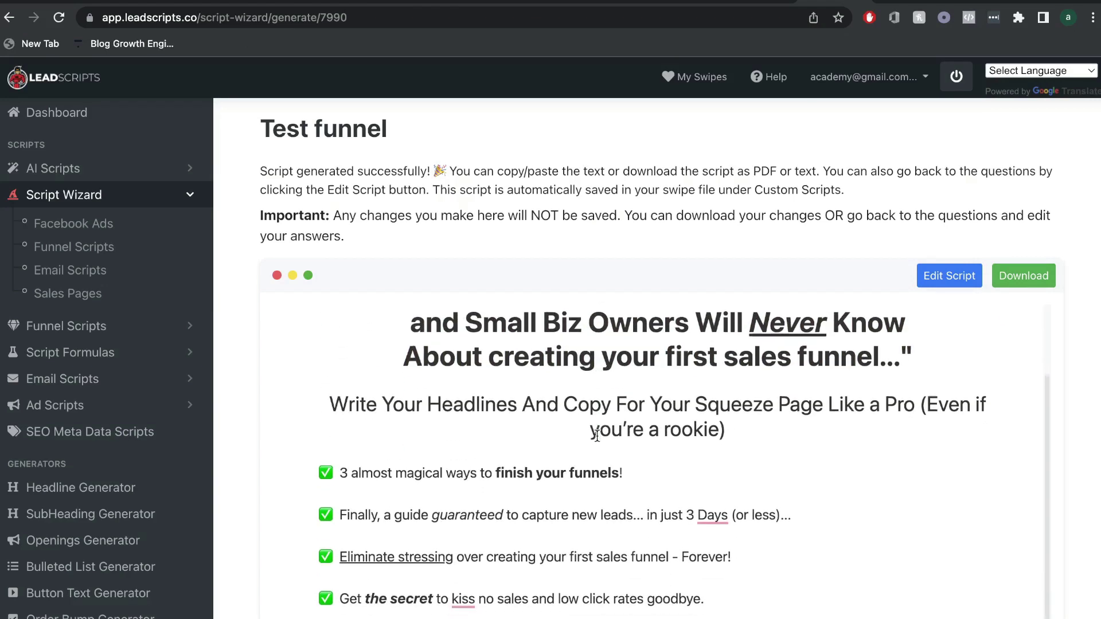
scroll(538, 479, down, 3)
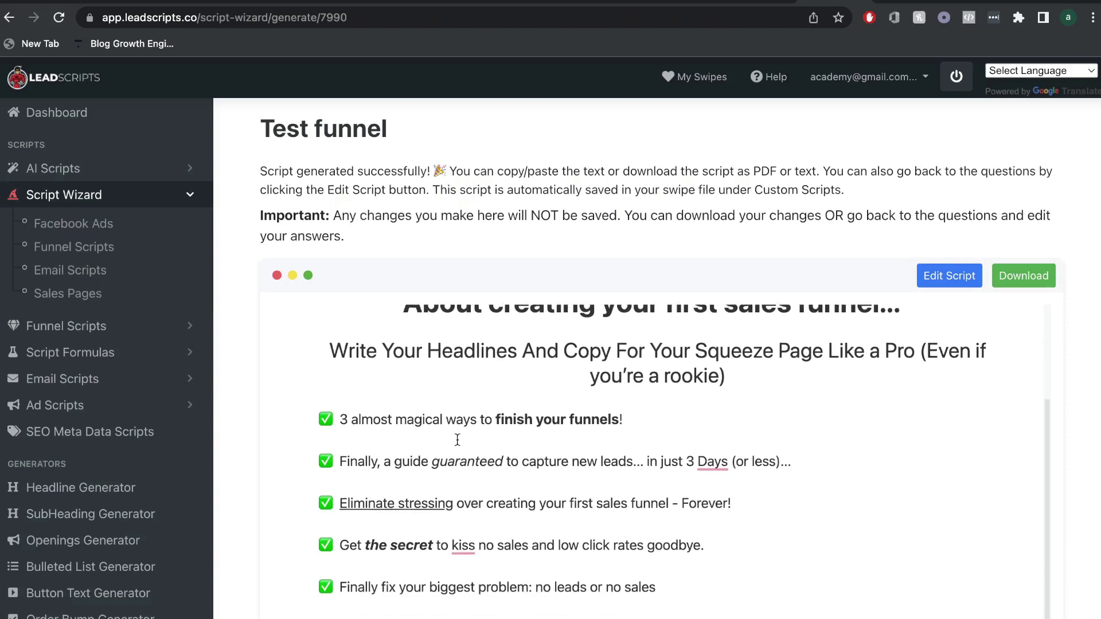
scroll(546, 436, down, 4)
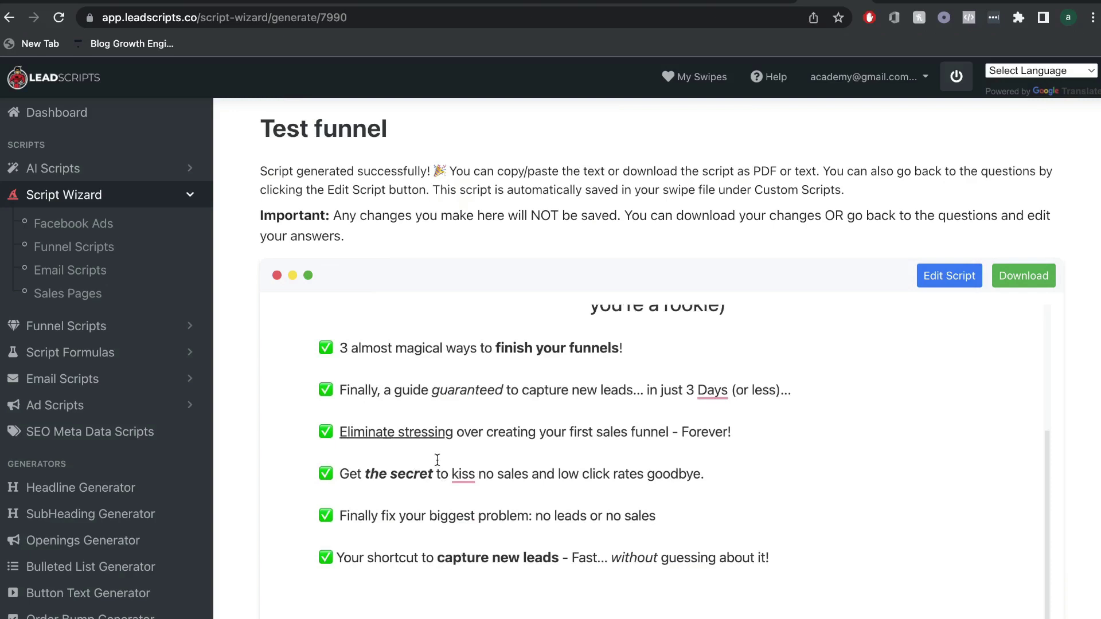
scroll(550, 455, down, 3)
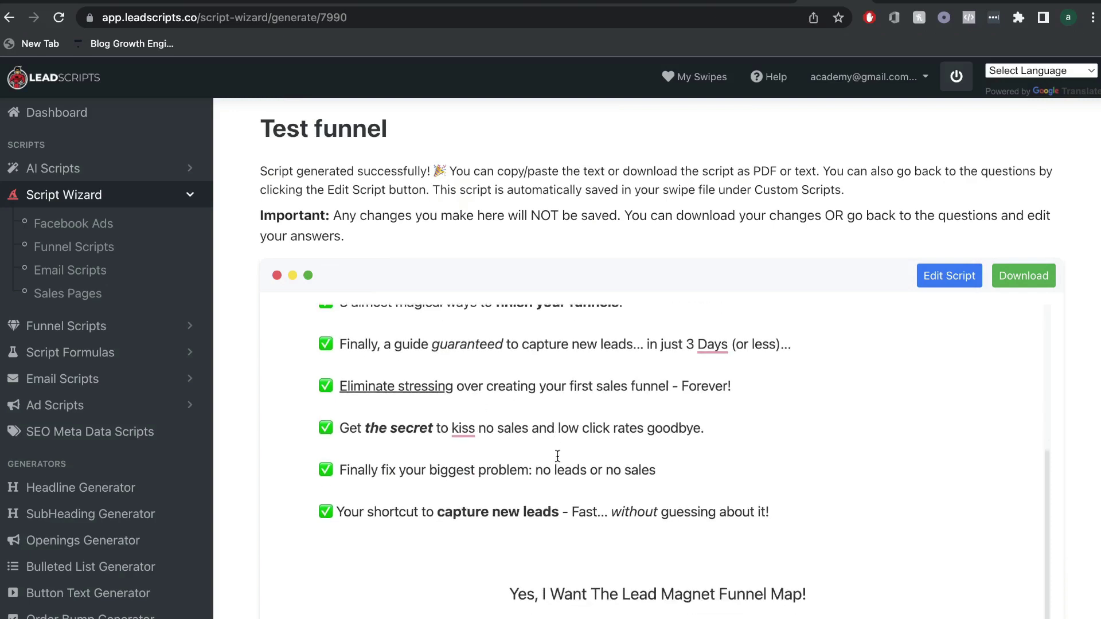
scroll(524, 488, down, 8)
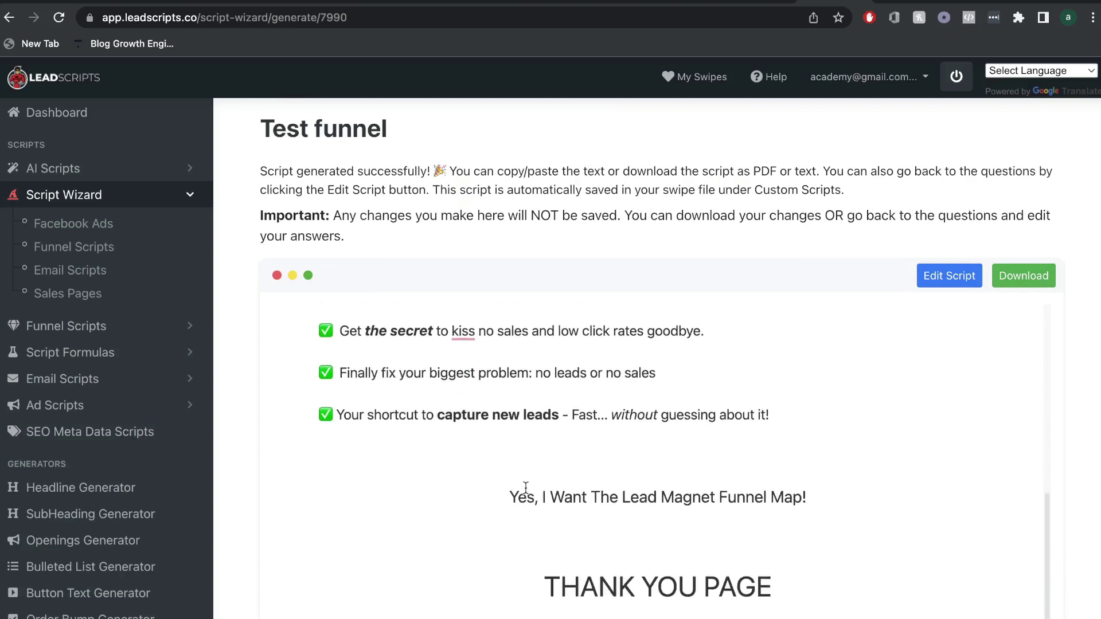
scroll(525, 488, down, 12)
scroll(500, 348, up, 20)
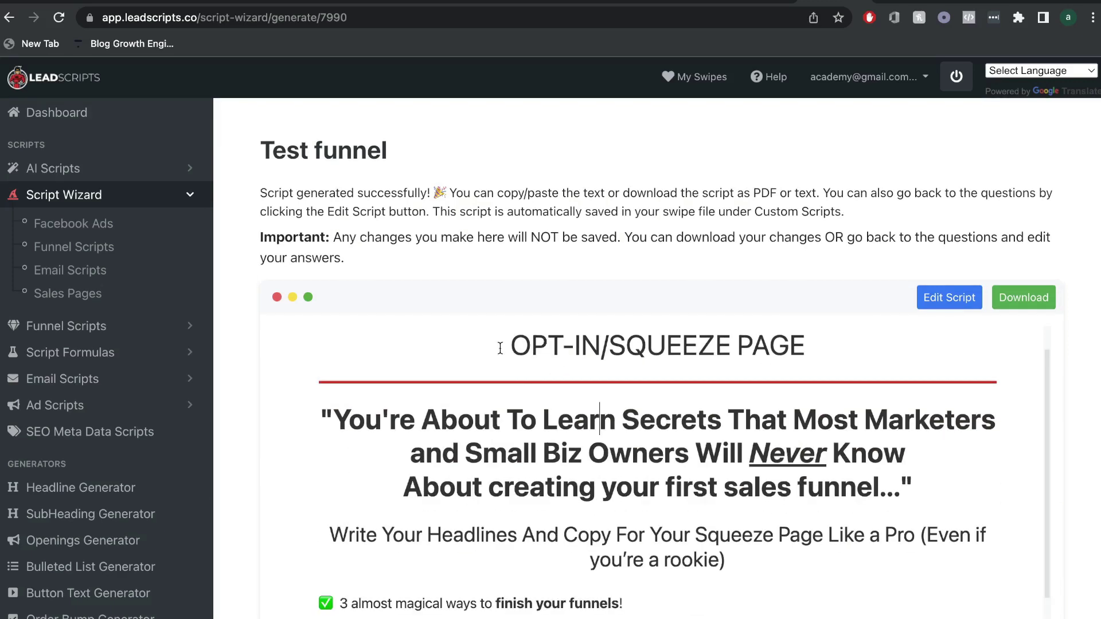
click(551, 387)
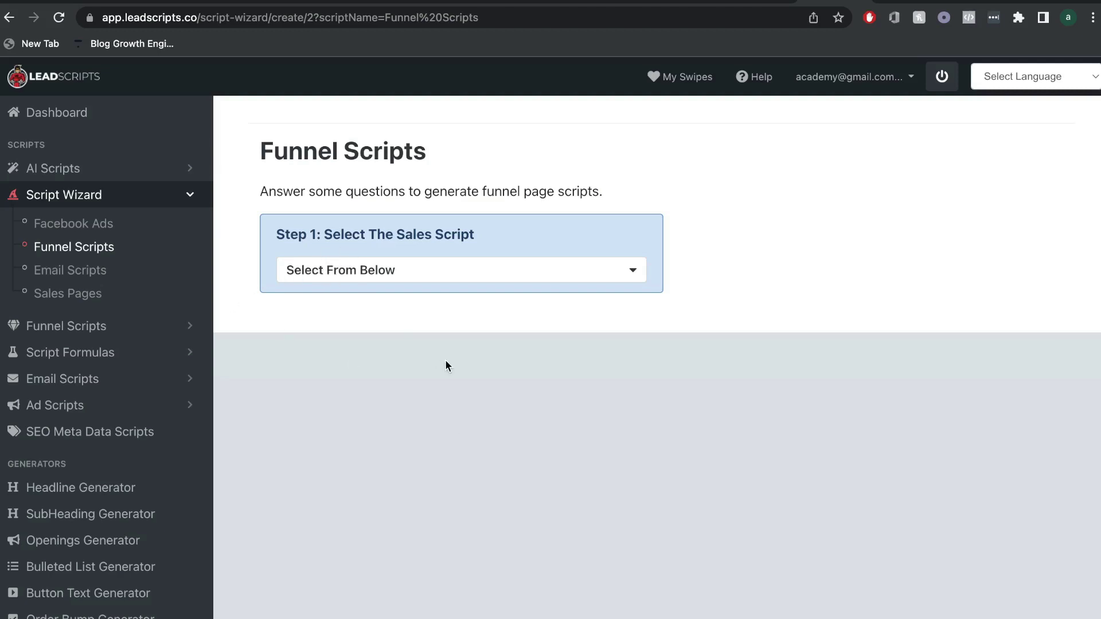
- Choose the 'PAS: Problem. Aggravate. Solve.' script in the Sales Pages wizard
click(146, 291)
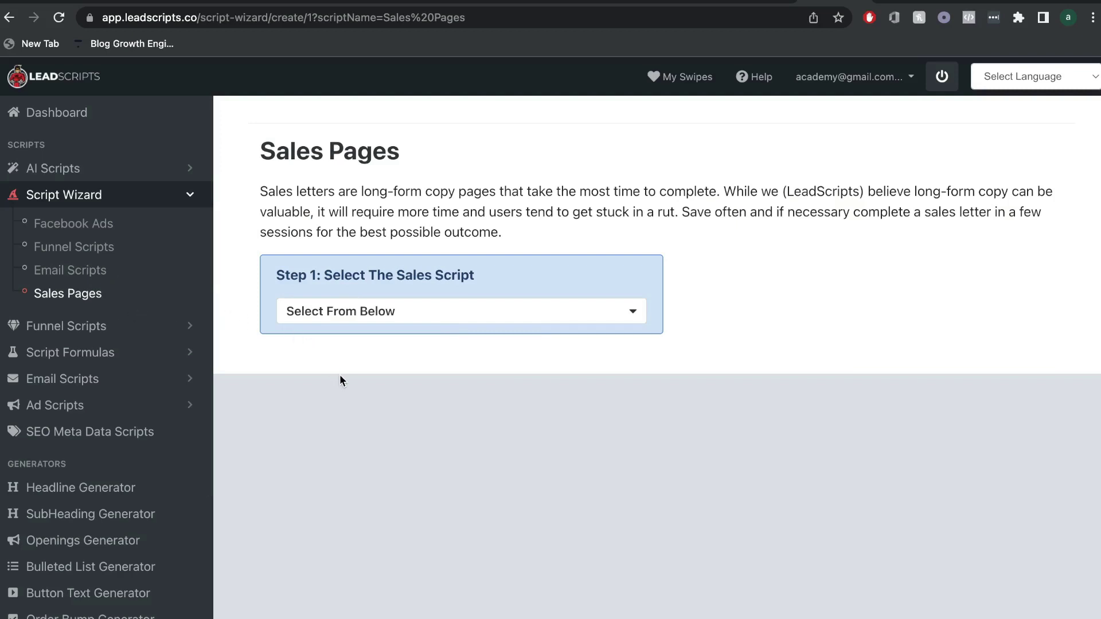
click(381, 311)
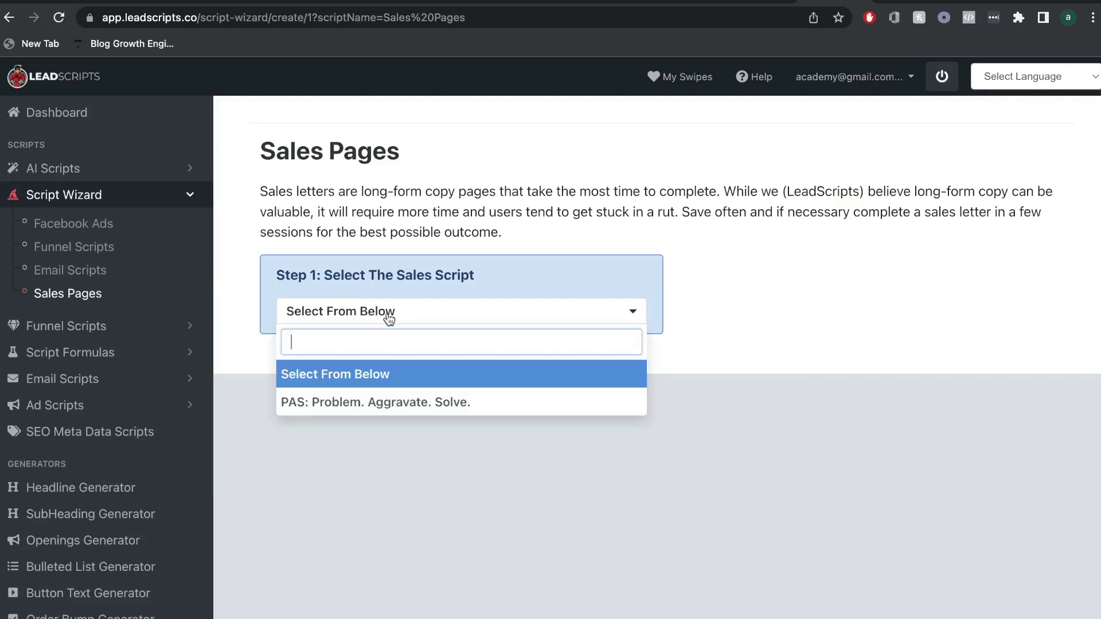
click(370, 403)
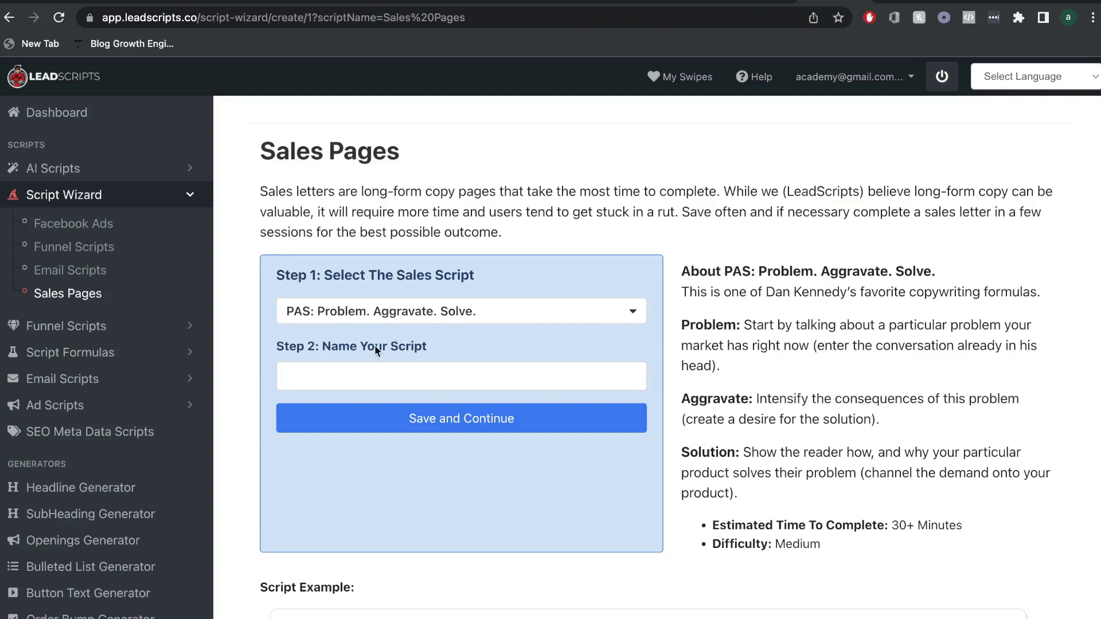
- Work through the Test sales script questions, answered with example sales-funnel answers
scroll(578, 398, down, 8)
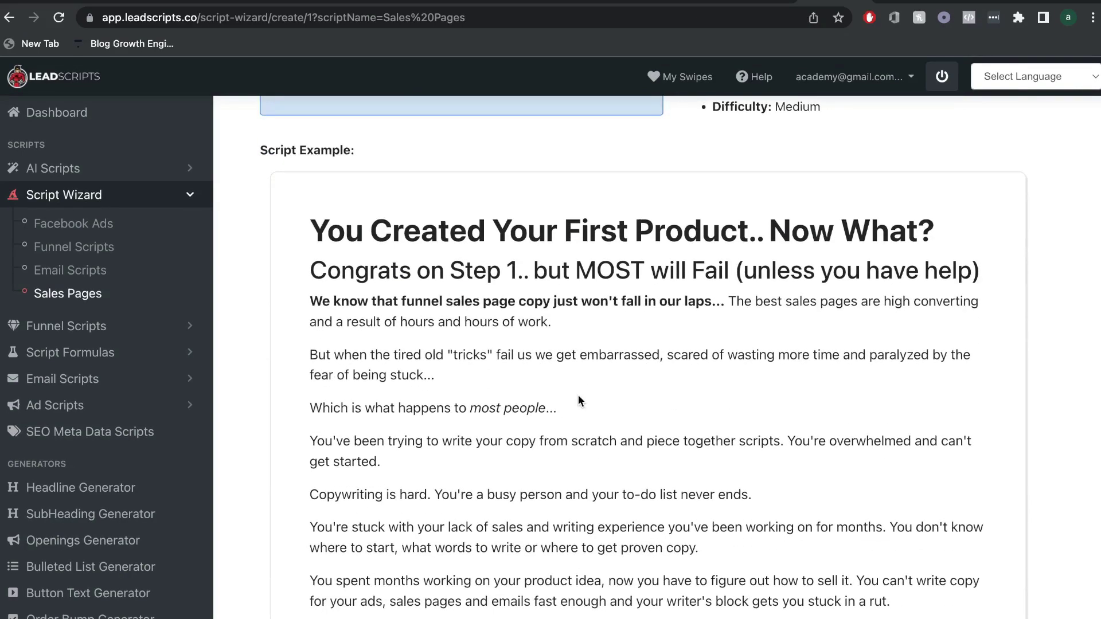
scroll(578, 394, down, 3)
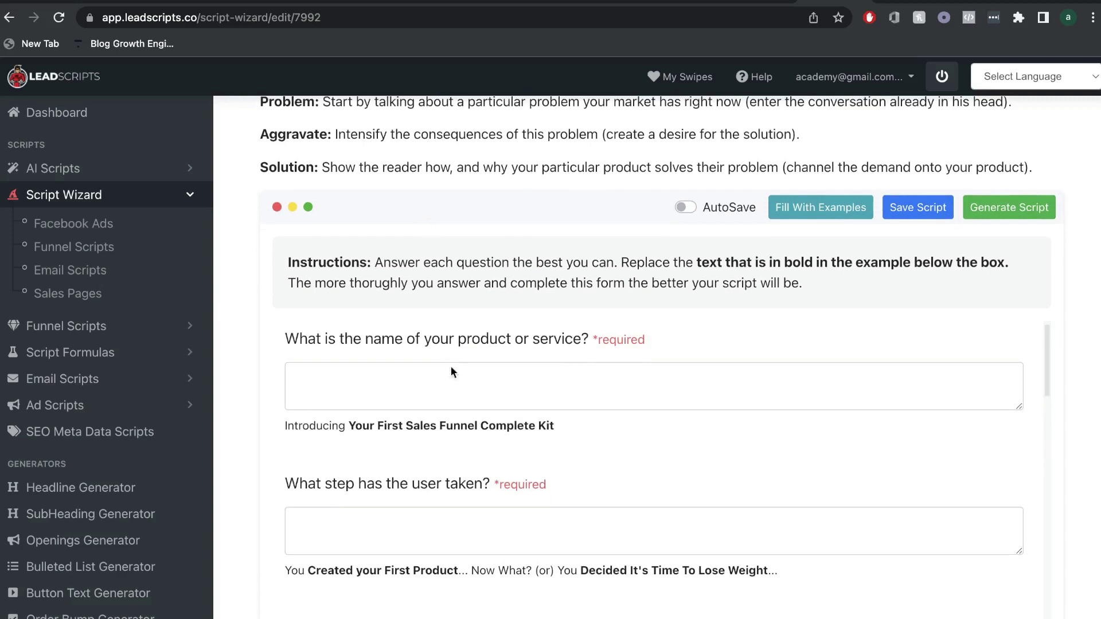
scroll(516, 413, down, 3)
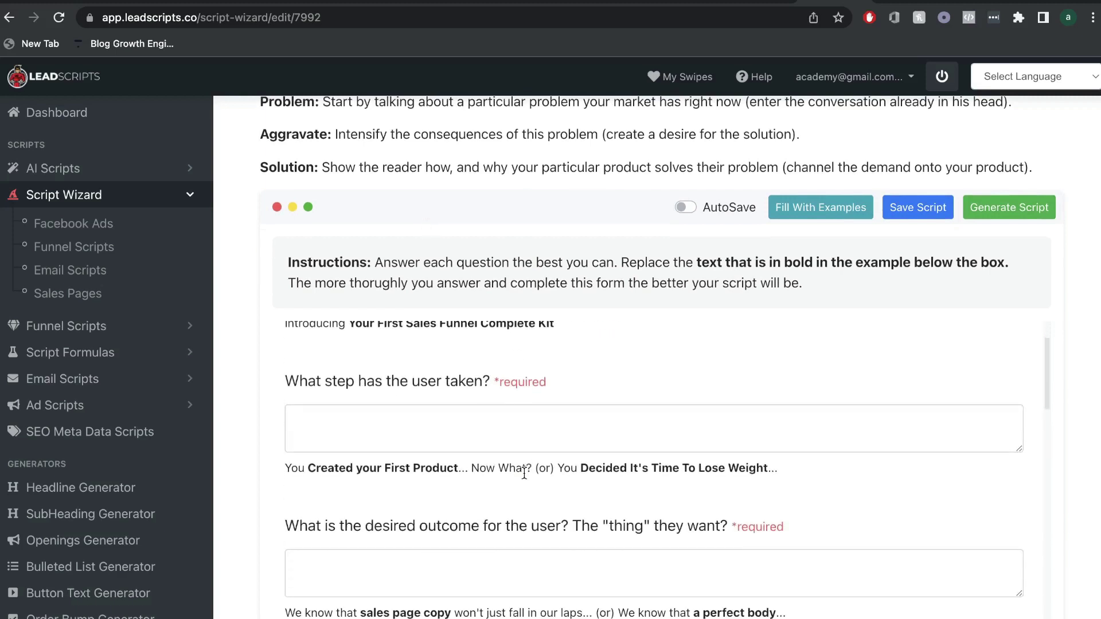
scroll(524, 472, down, 4)
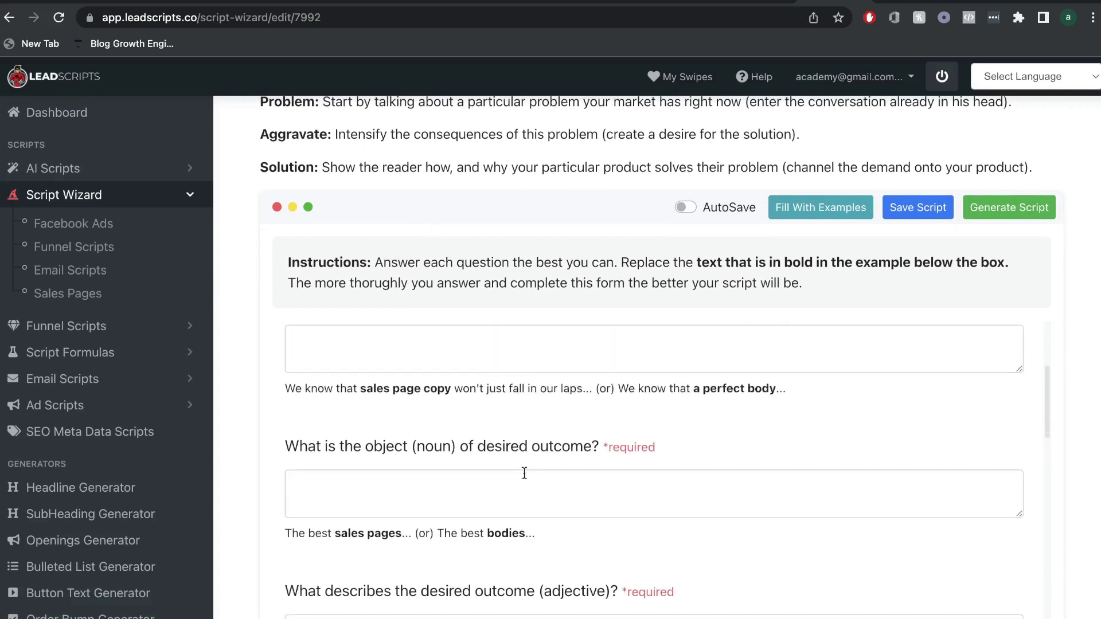
scroll(524, 473, down, 15)
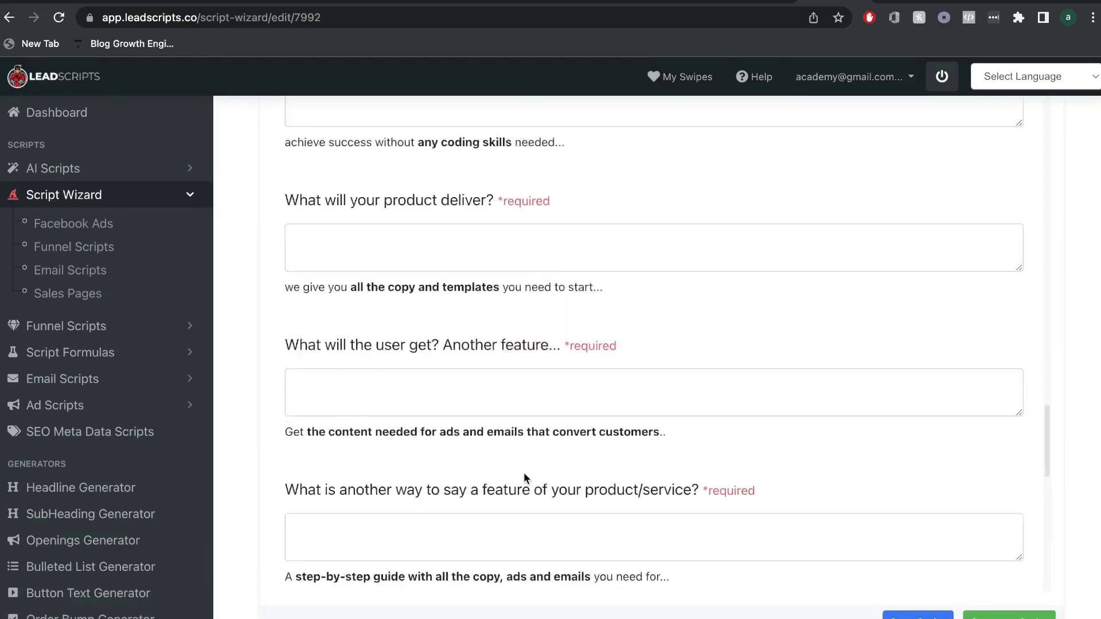
scroll(524, 472, up, 15)
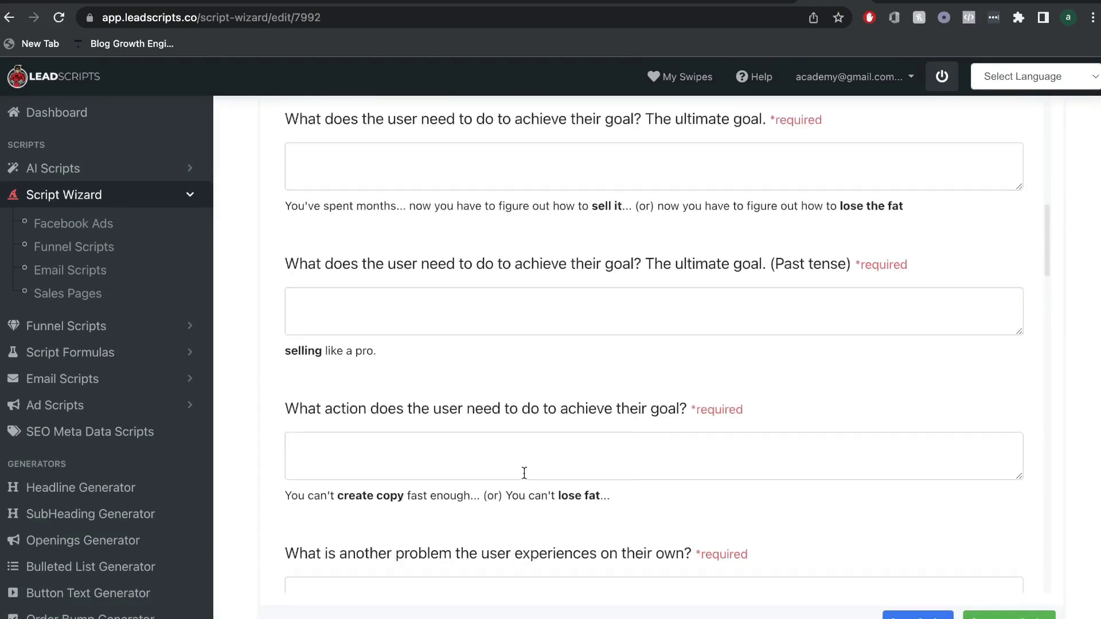
scroll(524, 473, up, 15)
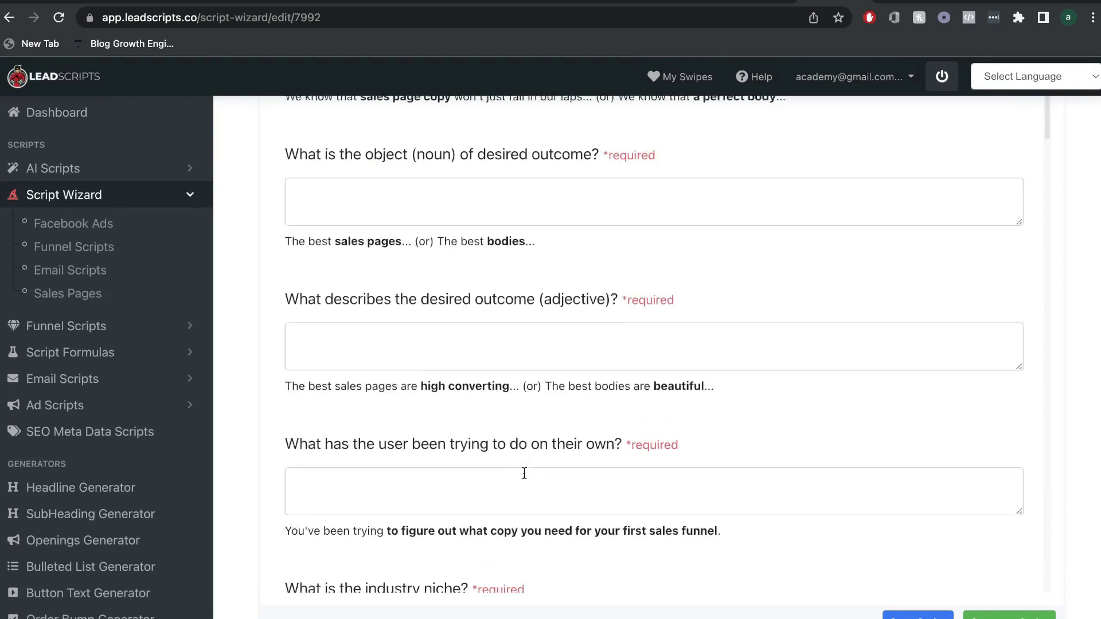
scroll(524, 473, up, 10)
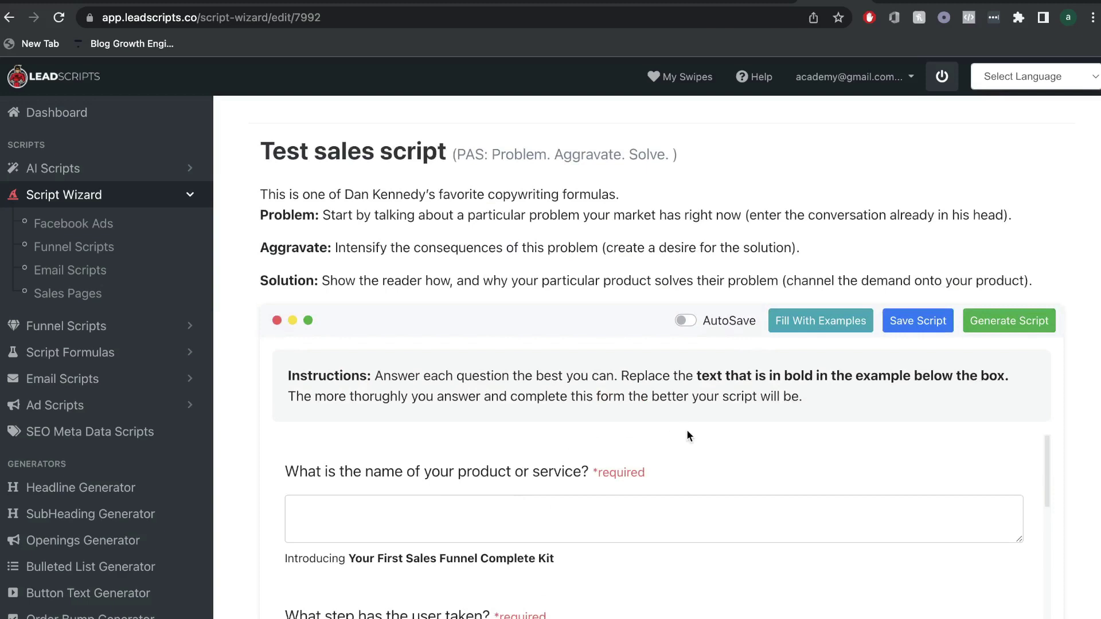
scroll(687, 435, down, 1)
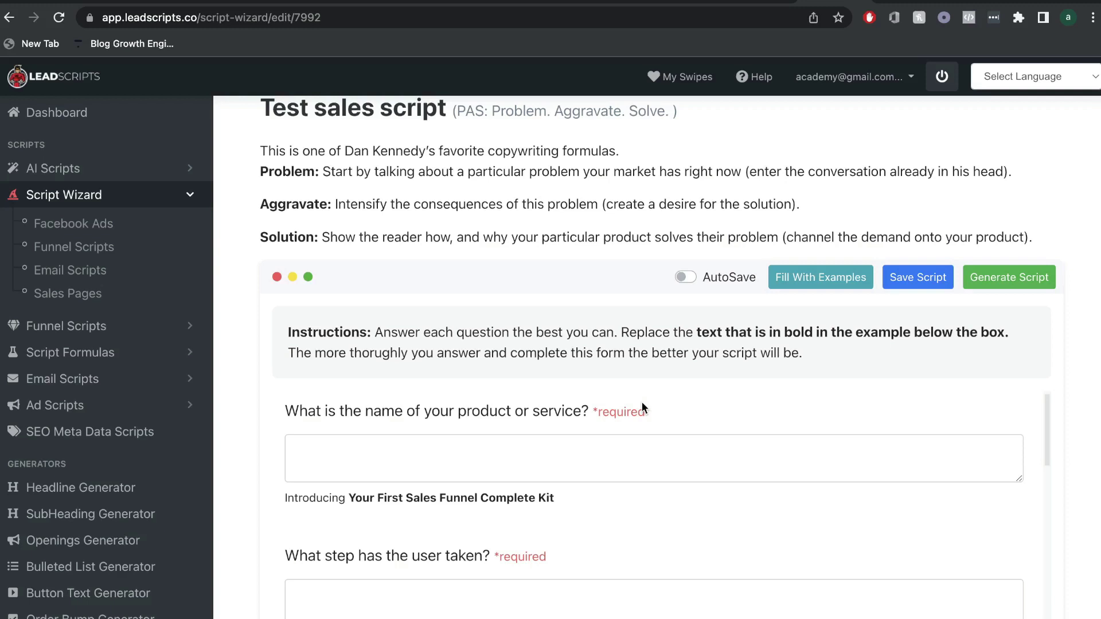
scroll(641, 403, down, 1)
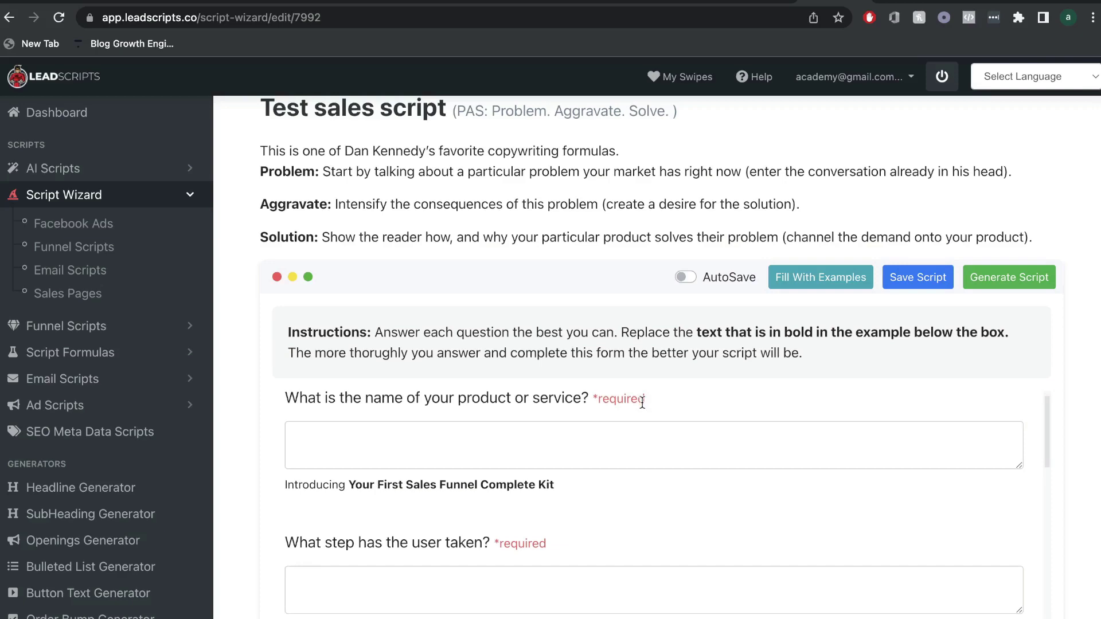
scroll(642, 403, down, 5)
scroll(752, 374, down, 20)
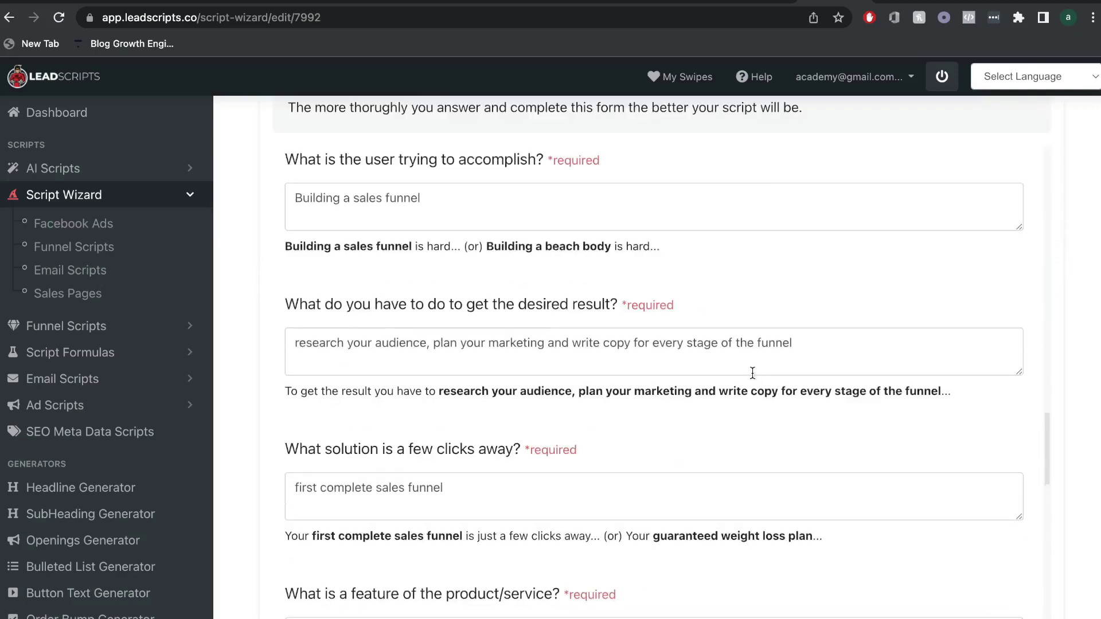
scroll(753, 374, down, 10)
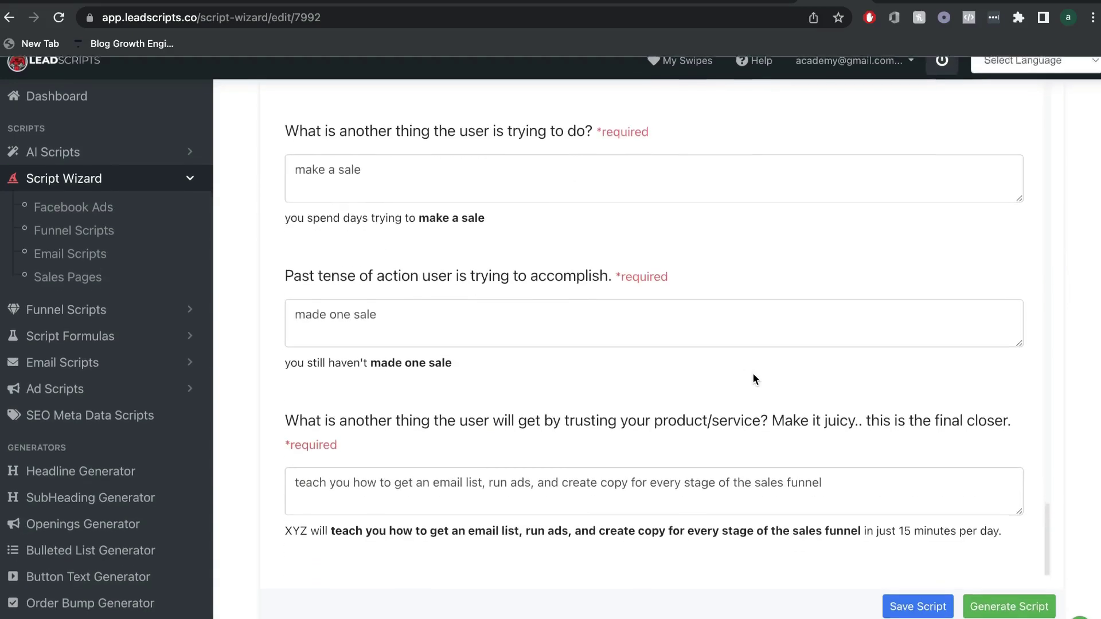
- Generate the PAS sales page script and scroll through the start of its copy
click(979, 614)
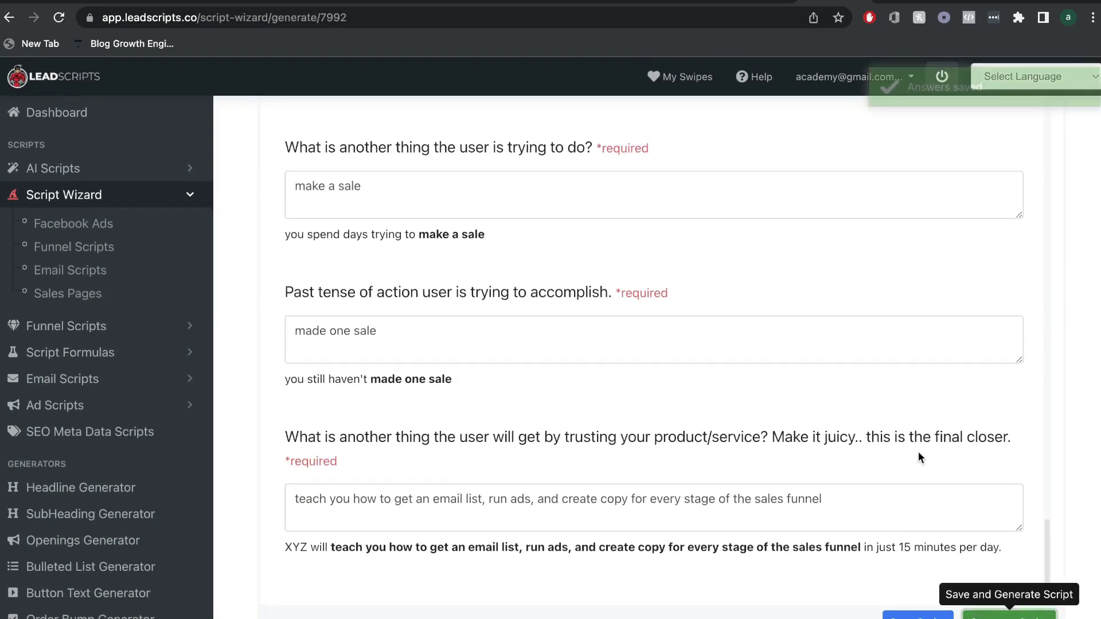
scroll(656, 269, down, 1)
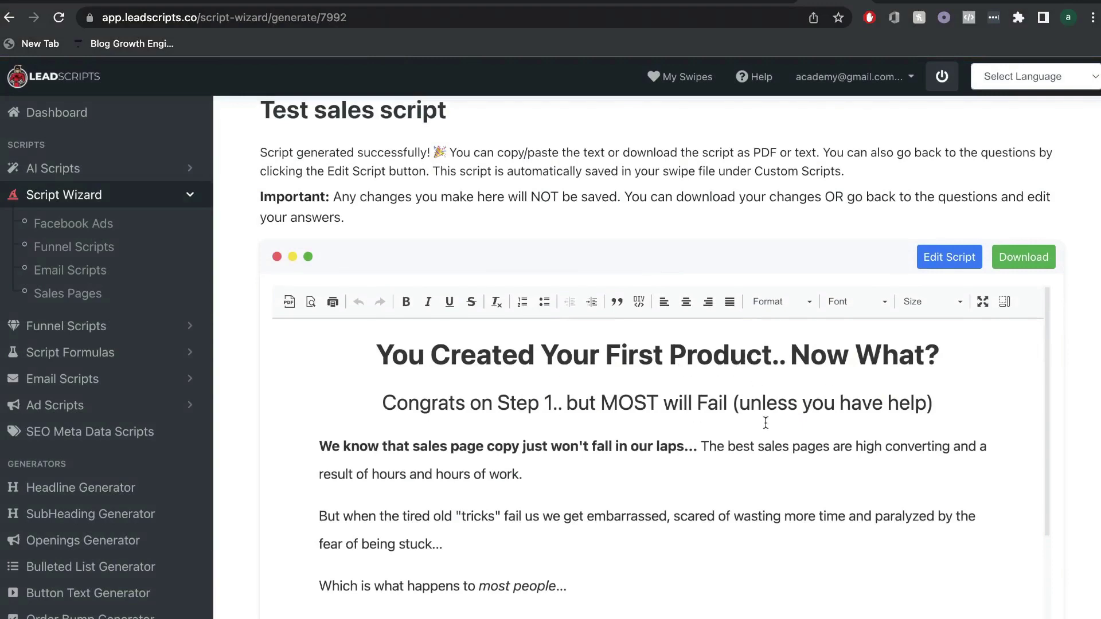
drag(767, 423, 430, 265)
scroll(430, 266, down, 3)
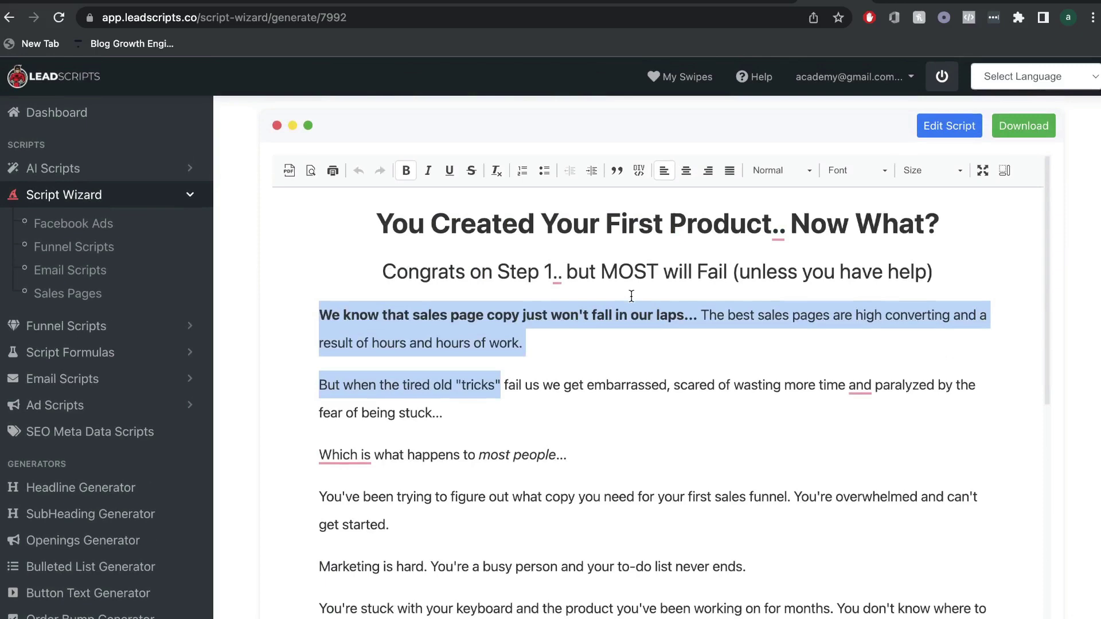
scroll(648, 453, down, 1)
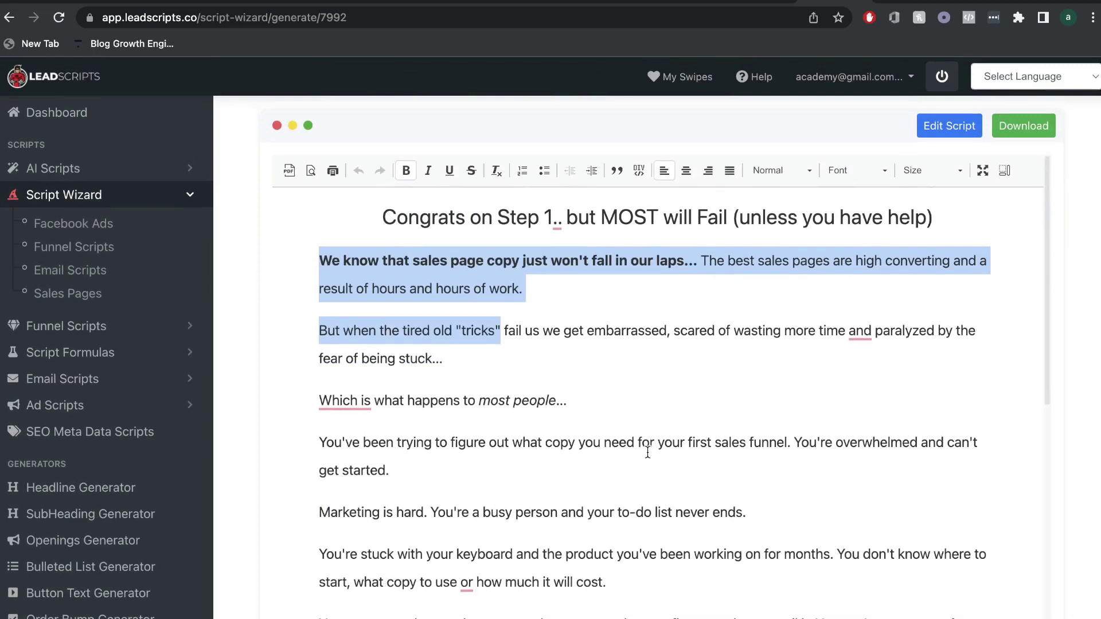
scroll(648, 452, down, 1)
scroll(647, 453, down, 2)
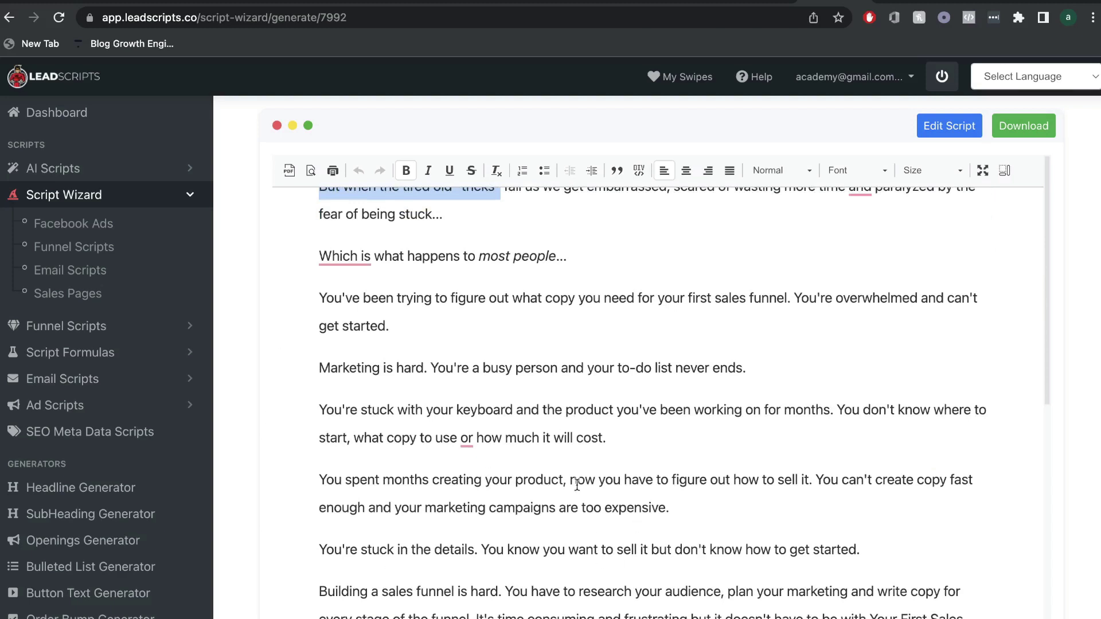
- Review the rest of the PAS copy, clear the text selection, and switch to the Facebook Ads wizard
scroll(635, 479, down, 3)
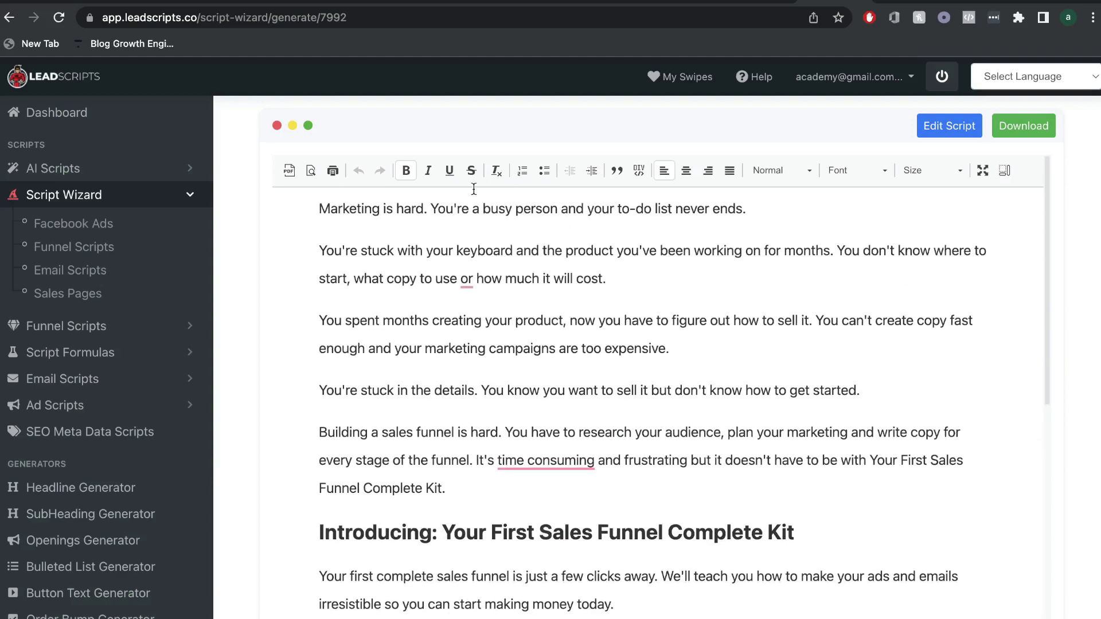
scroll(539, 511, down, 2)
scroll(540, 510, down, 5)
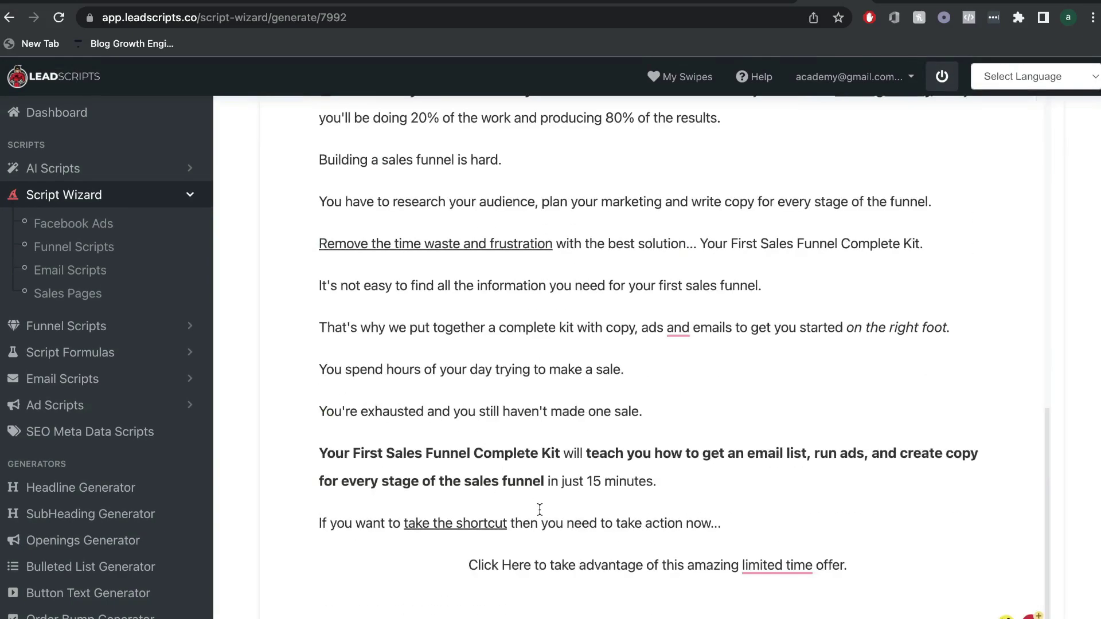
scroll(540, 509, up, 9)
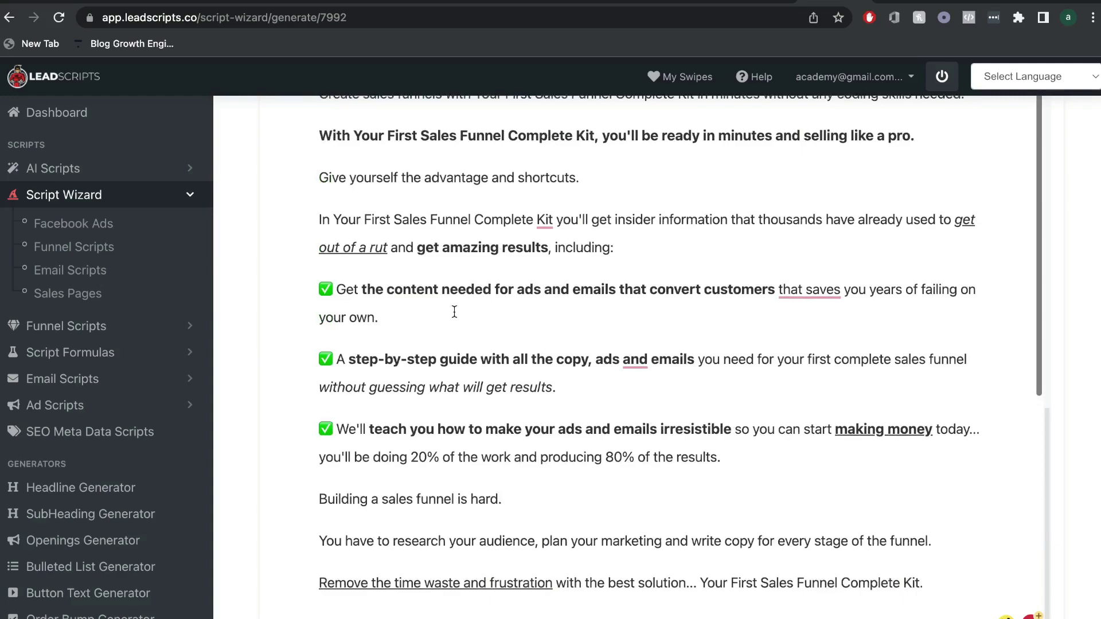
scroll(454, 311, up, 9)
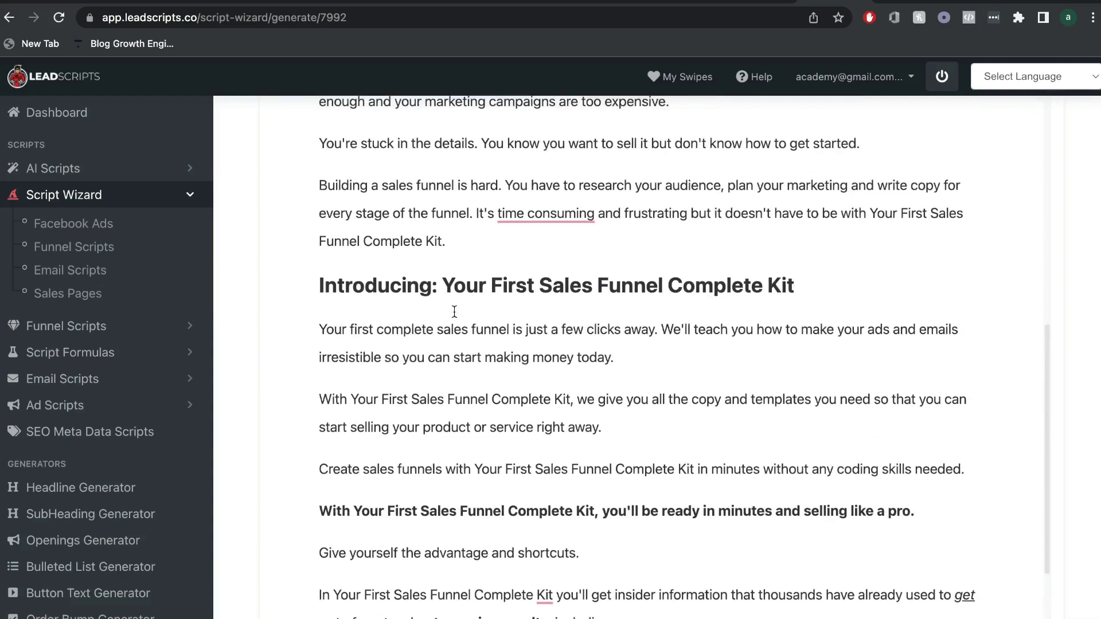
scroll(454, 311, up, 6)
click(553, 402)
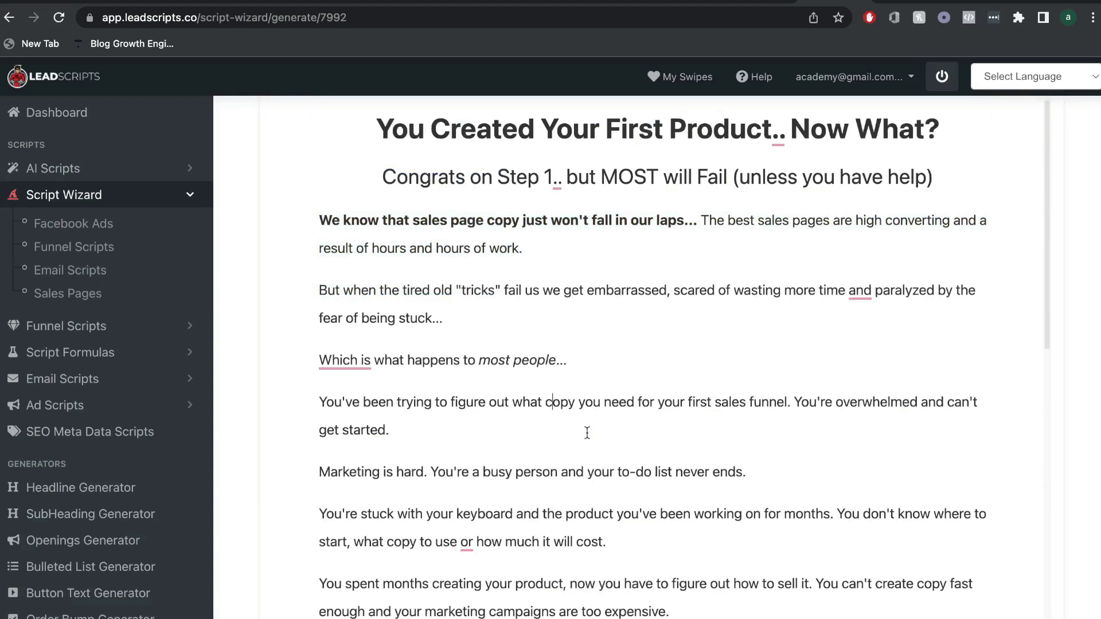
click(123, 231)
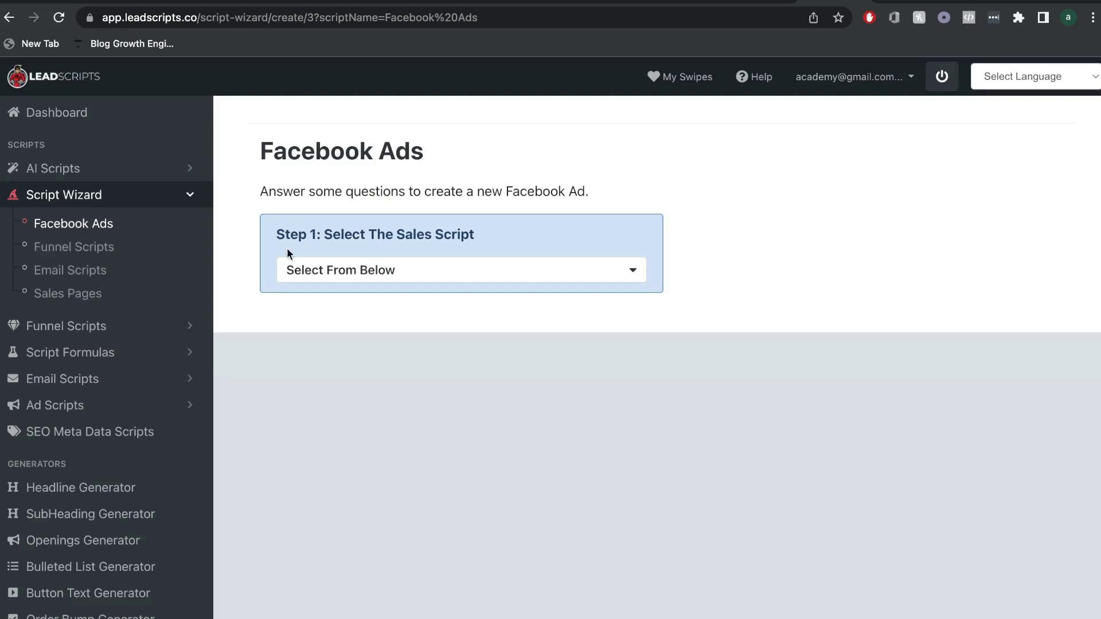
- Choose the Ad with Lead Magnet Offer script, name it 'Test ad', and scroll through the example
click(348, 270)
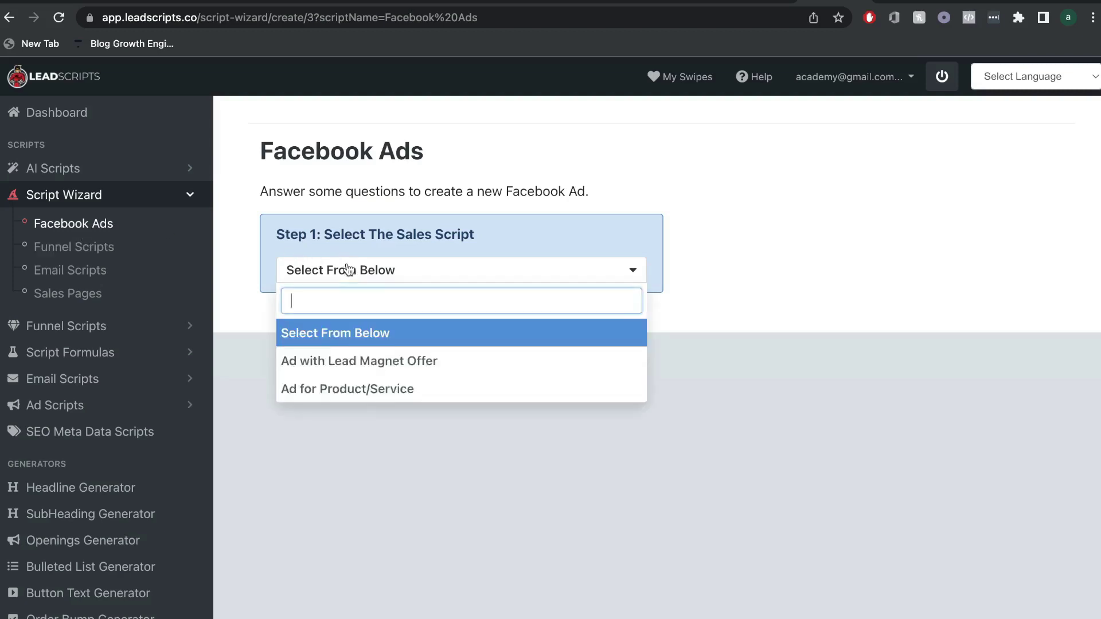
click(369, 362)
click(417, 337)
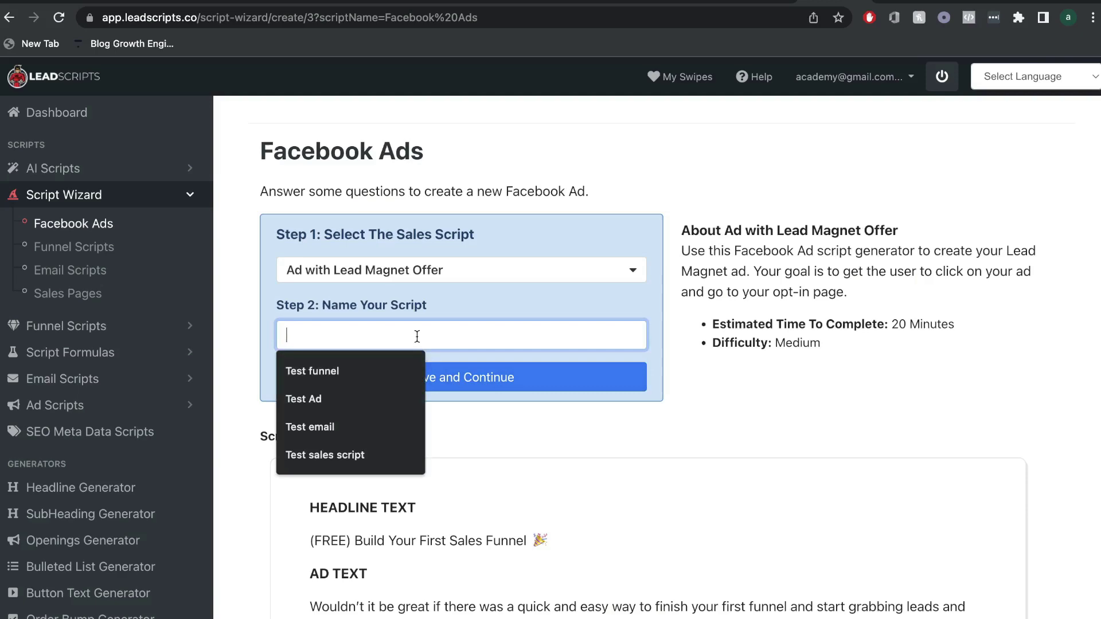
text(Test ad)
scroll(728, 532, down, 4)
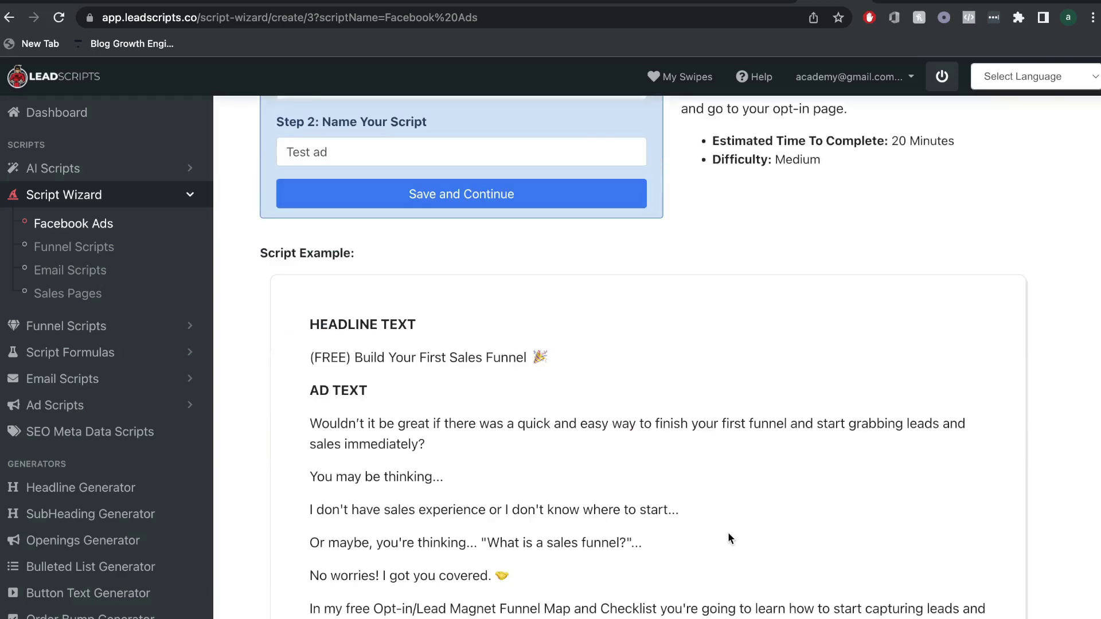
scroll(589, 462, down, 2)
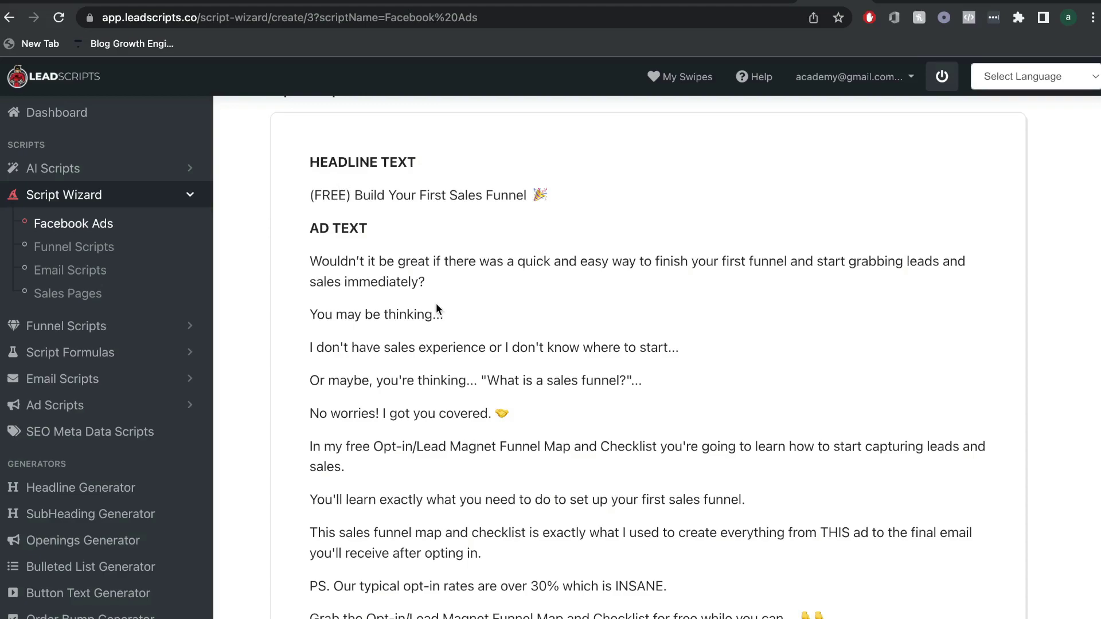
scroll(390, 470, down, 2)
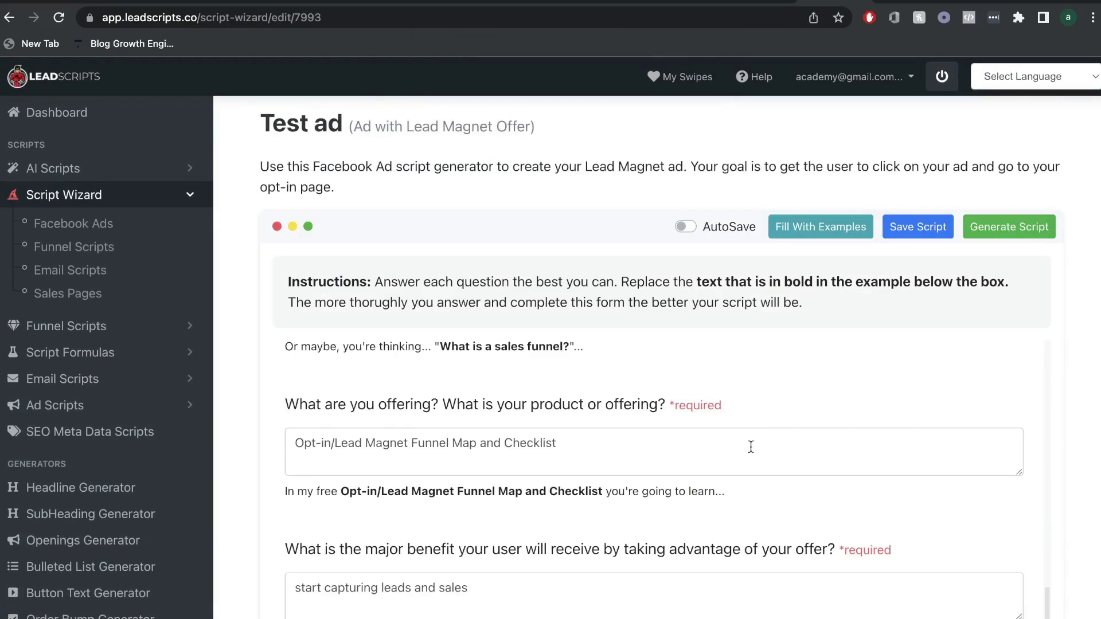
- Generate the Test ad script and highlight its headline and opening AD TEXT paragraph
scroll(751, 447, down, 10)
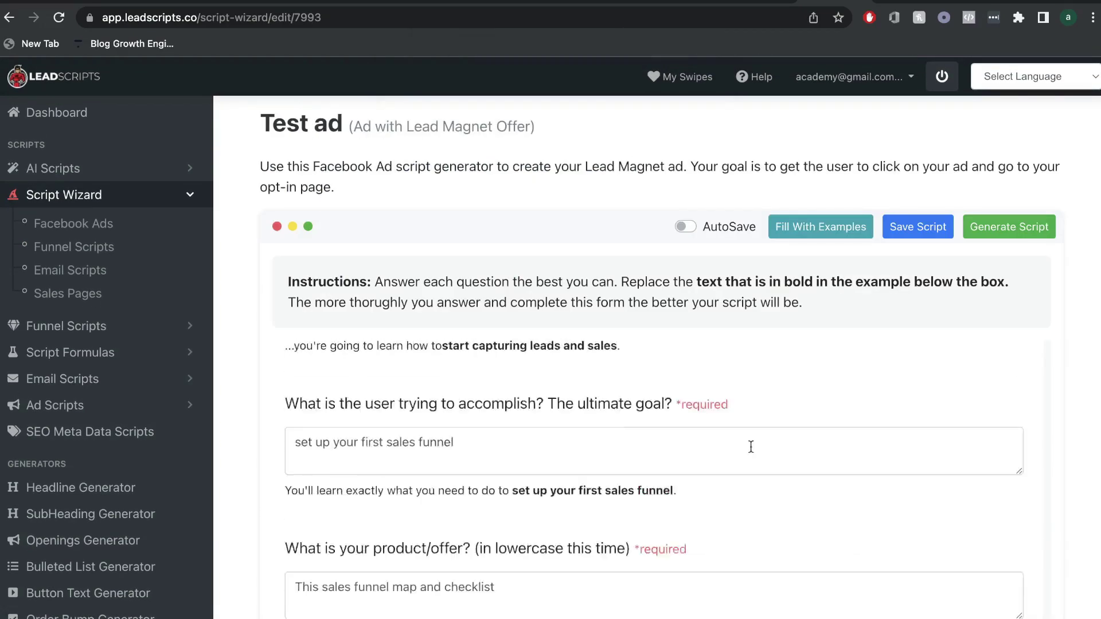
click(1043, 617)
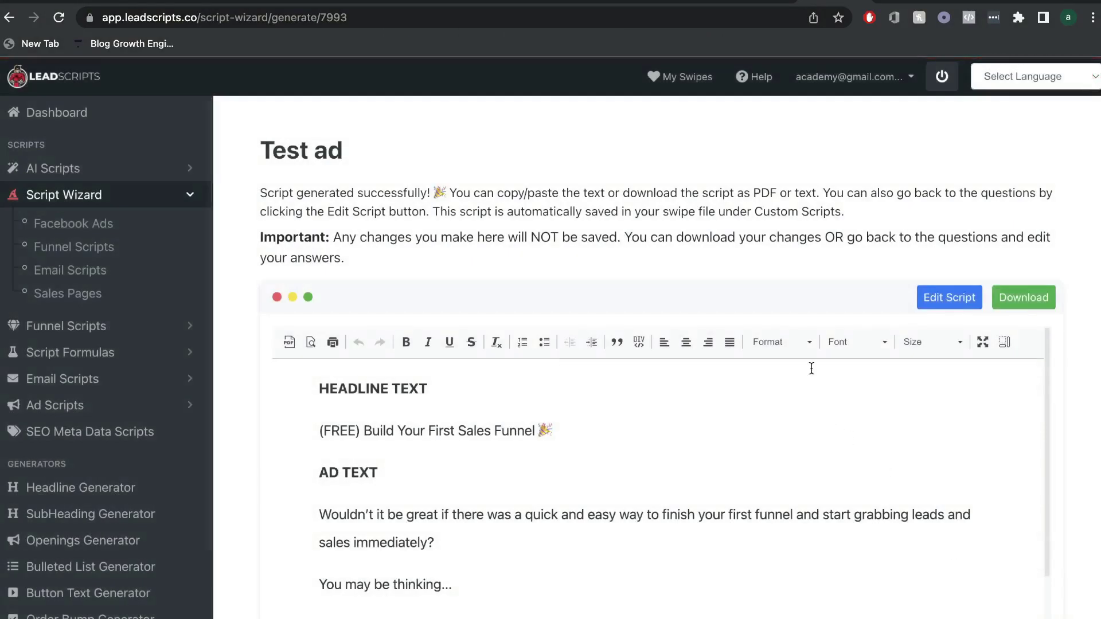
scroll(774, 351, down, 1)
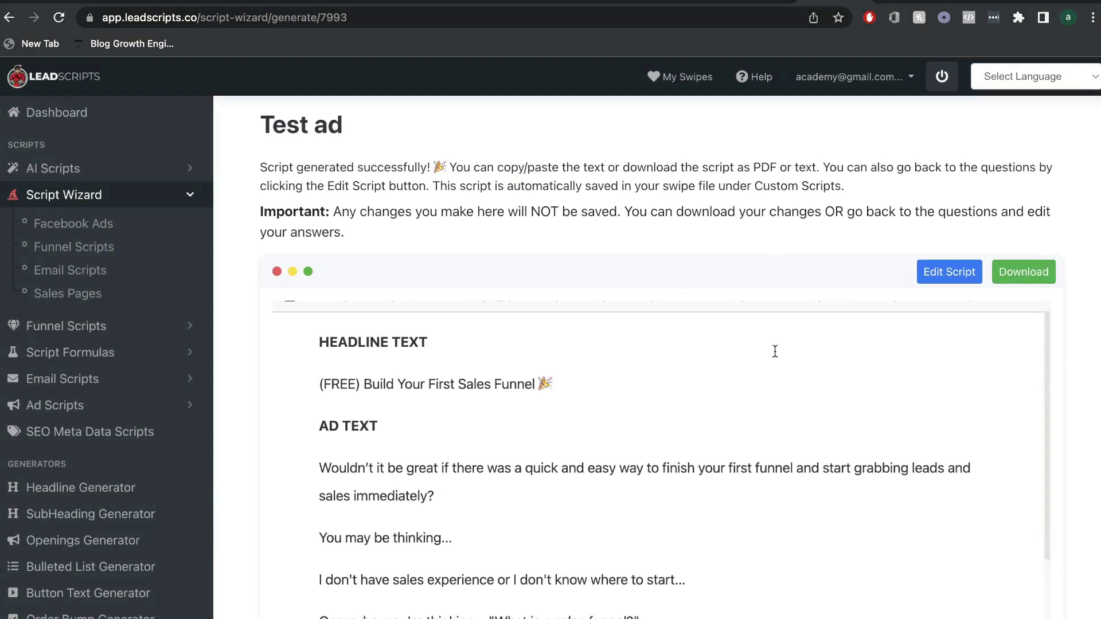
drag(379, 406, 559, 408)
drag(318, 425, 486, 442)
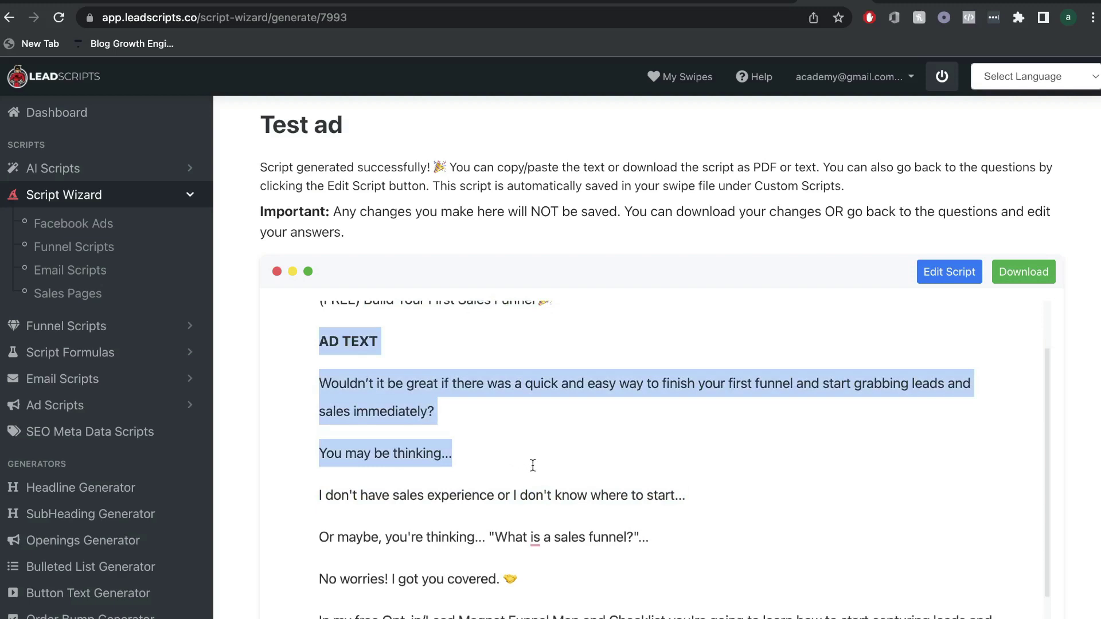
drag(533, 468, 538, 488)
- Highlight more of the generated ad copy, then return to the ad's question form
scroll(545, 499, down, 2)
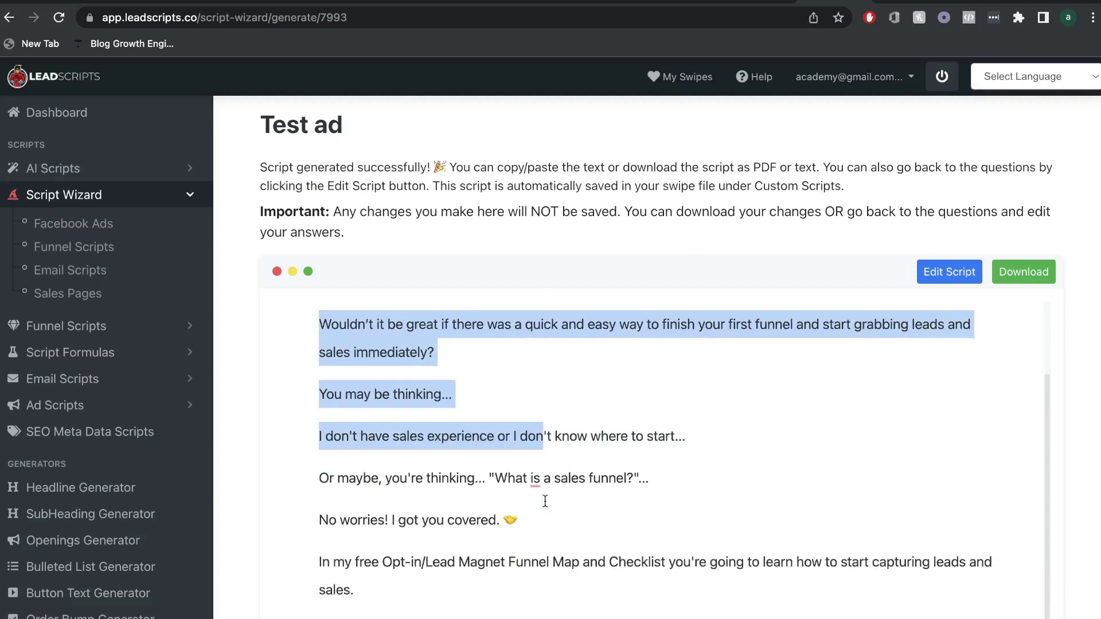
scroll(544, 501, down, 5)
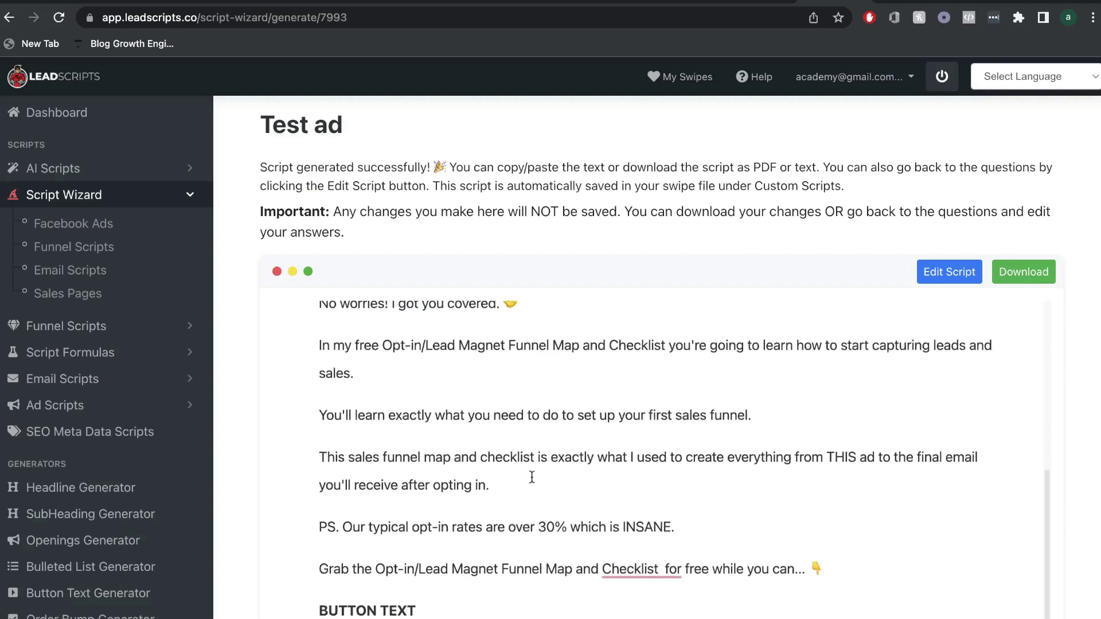
scroll(511, 486, down, 1)
drag(328, 492, 555, 510)
scroll(470, 606, down, 2)
drag(420, 533, 308, 500)
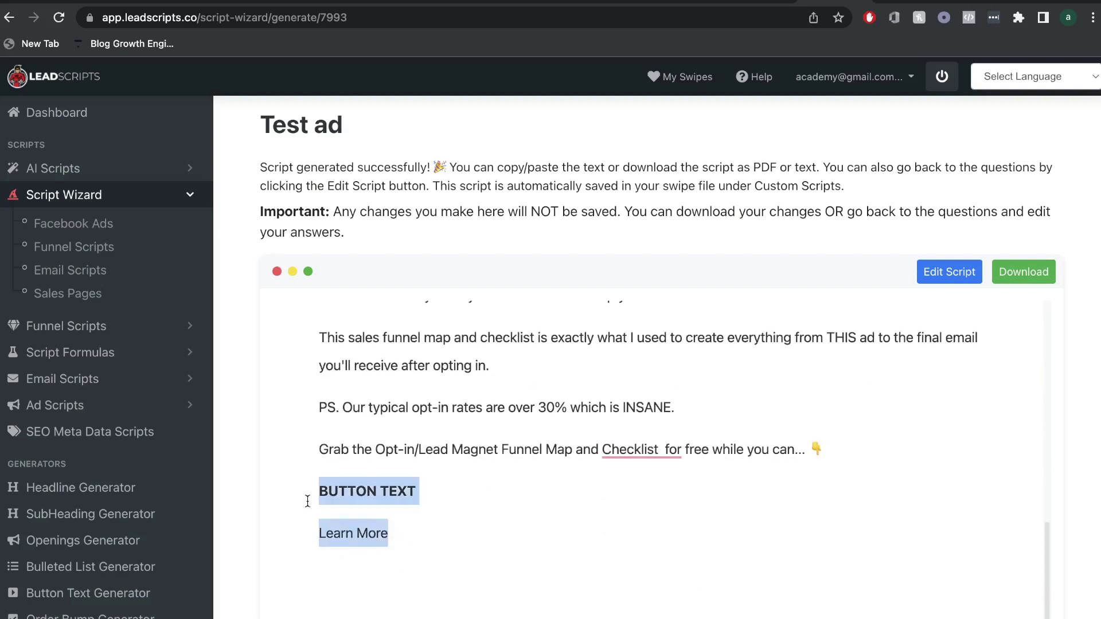
scroll(521, 482, up, 15)
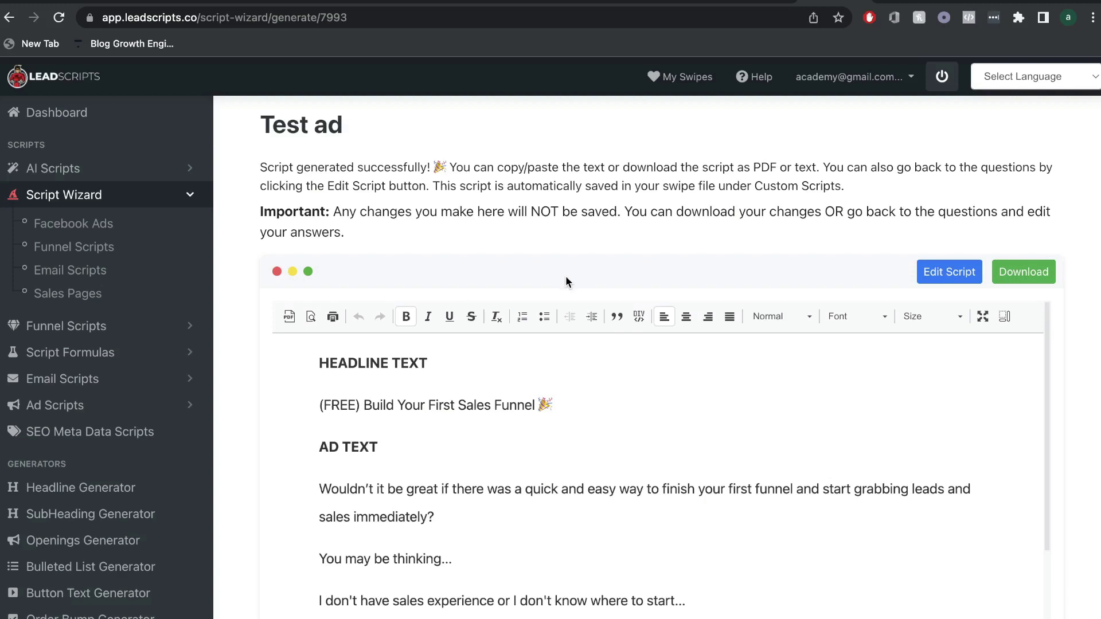
key(super+bracketleft)
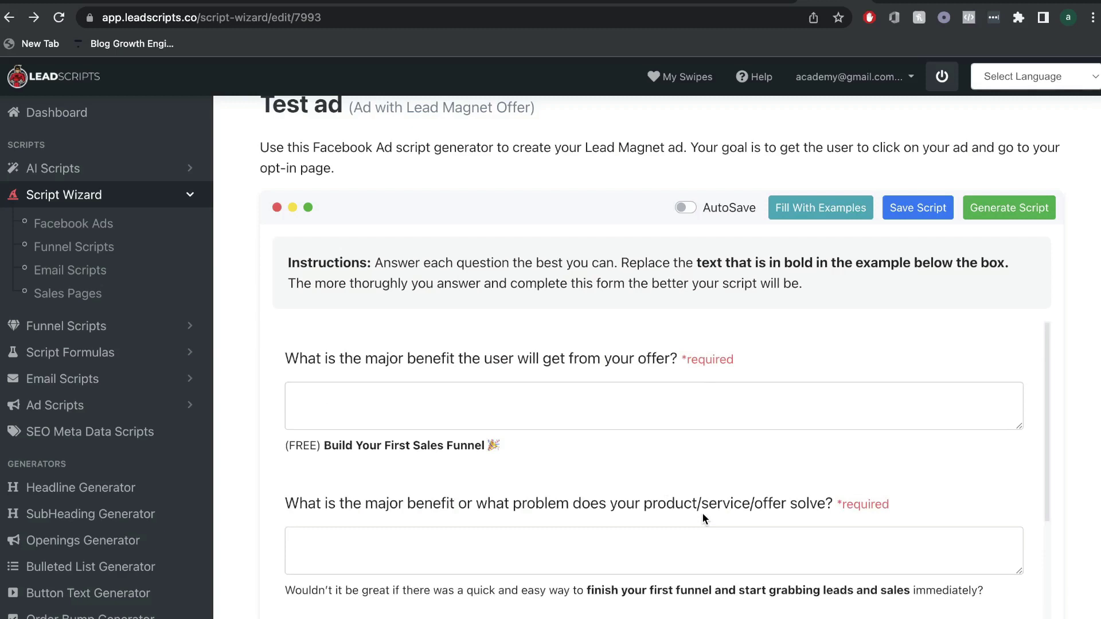
scroll(708, 394, down, 5)
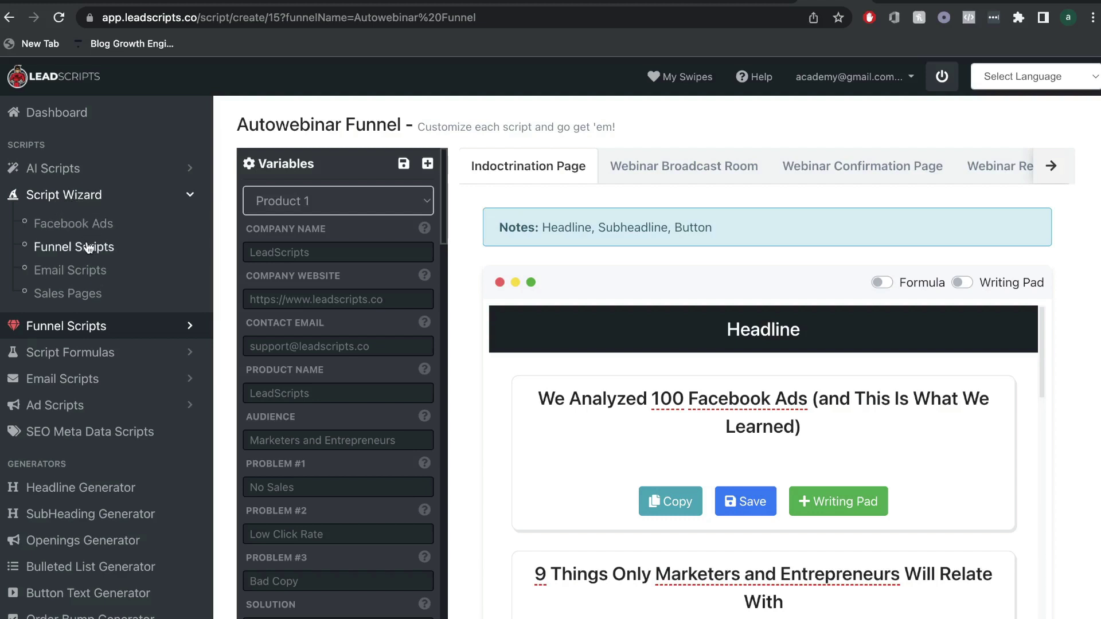
- Open the Bridge Page Funnel script from the funnel script types and scroll through it
click(115, 326)
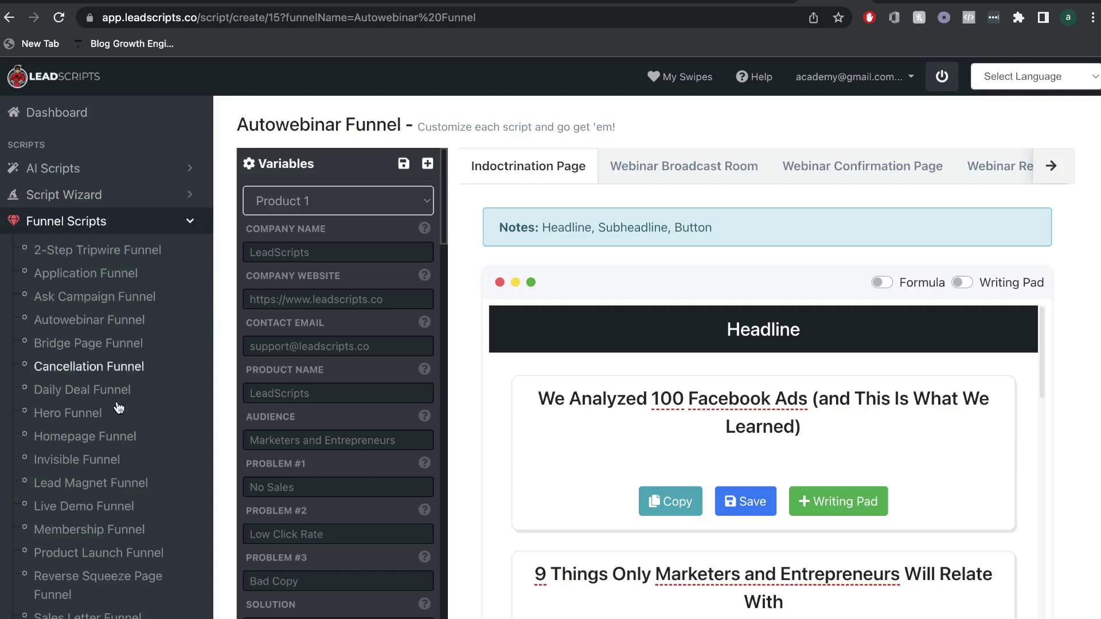
scroll(109, 395, down, 3)
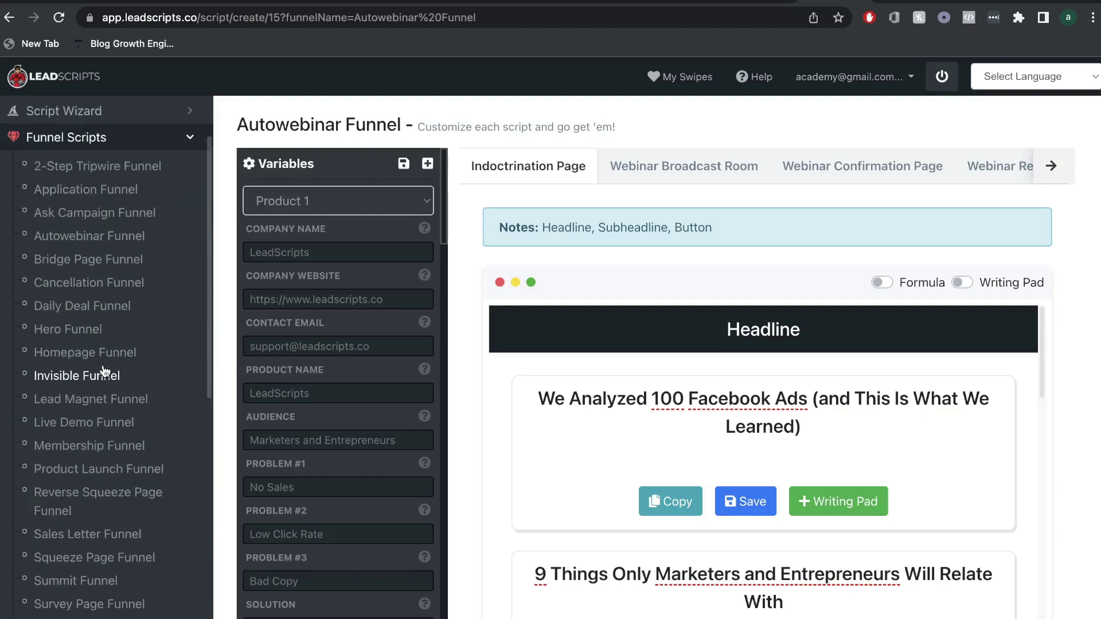
click(107, 248)
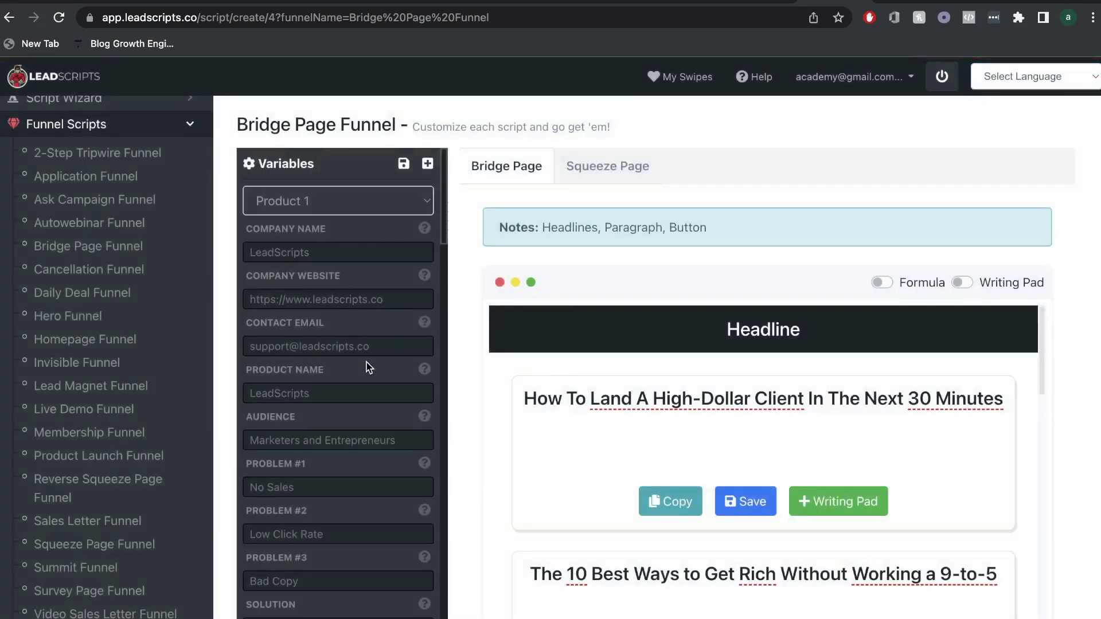
scroll(720, 325, down, 1)
scroll(728, 389, down, 6)
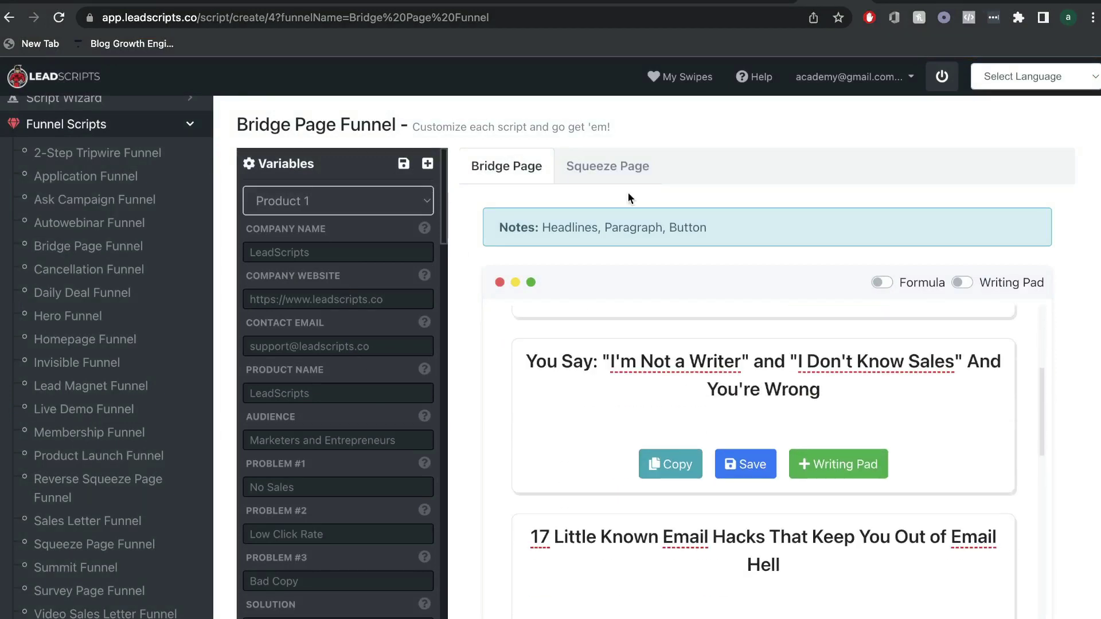
- Open the Live Demo Funnel script and scroll through it
click(84, 408)
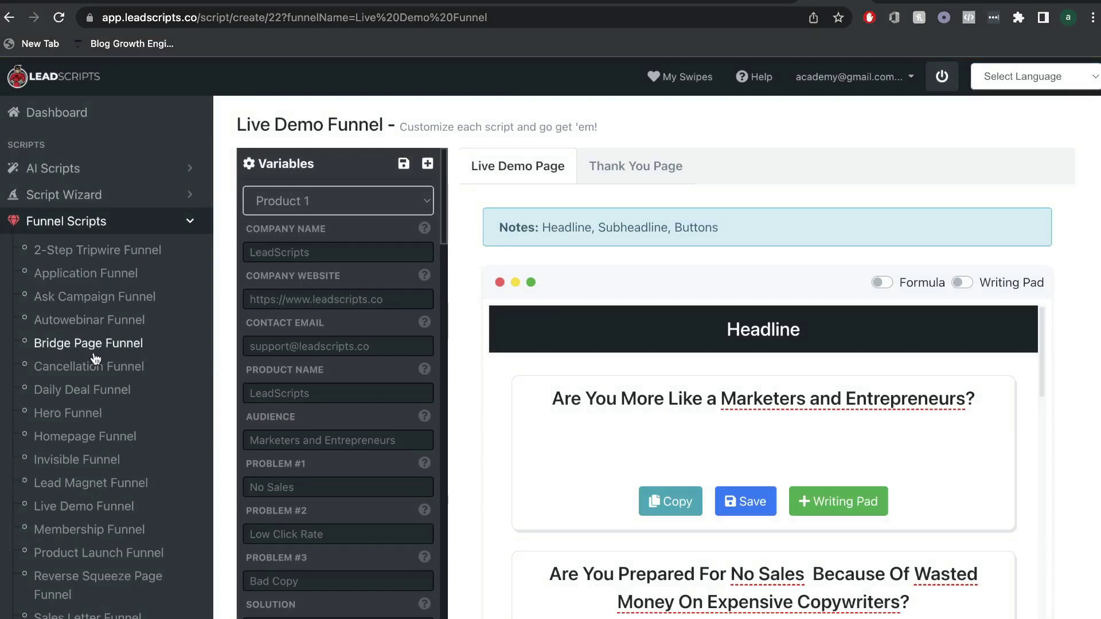
scroll(87, 499, down, 4)
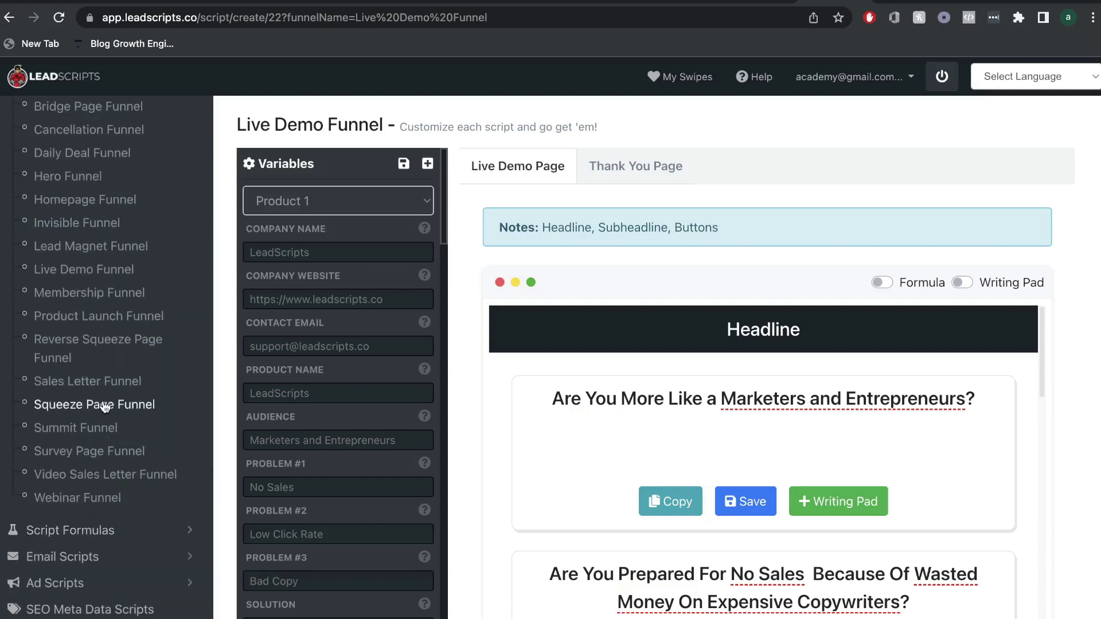
scroll(105, 407, up, 4)
scroll(104, 407, down, 2)
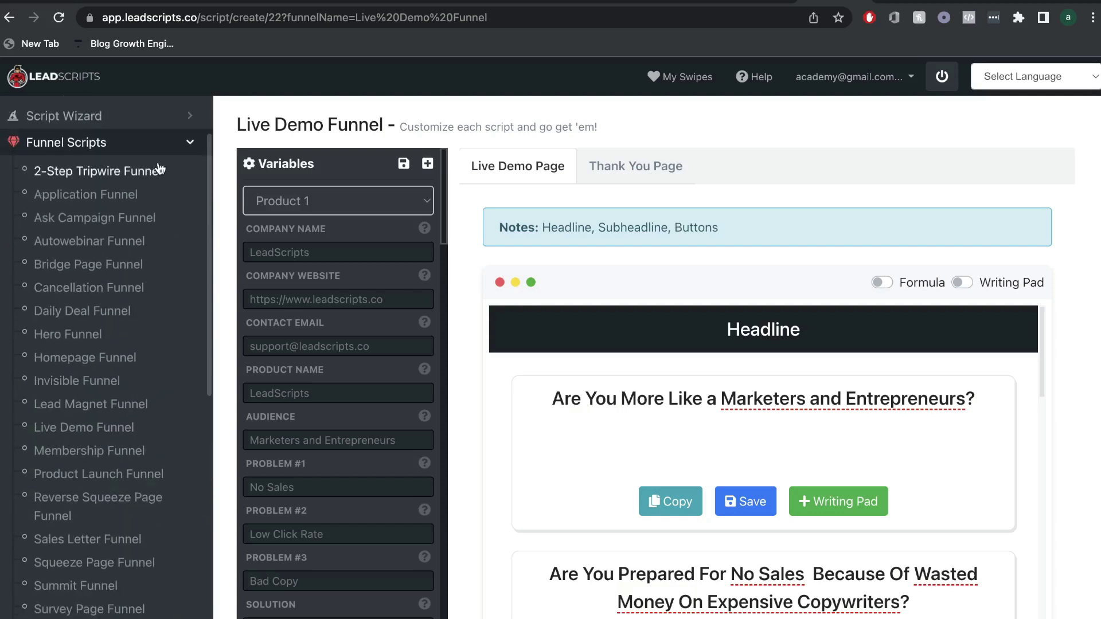
- Collapse the funnel types list and open the Email Scripts templates
click(161, 142)
scroll(165, 185, up, 2)
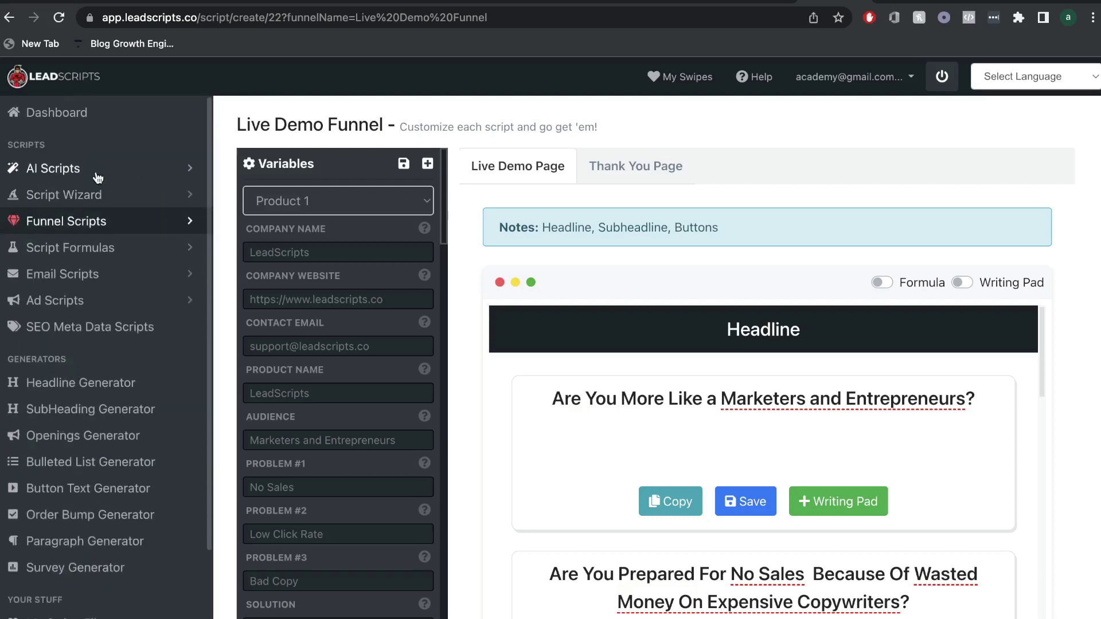
click(116, 195)
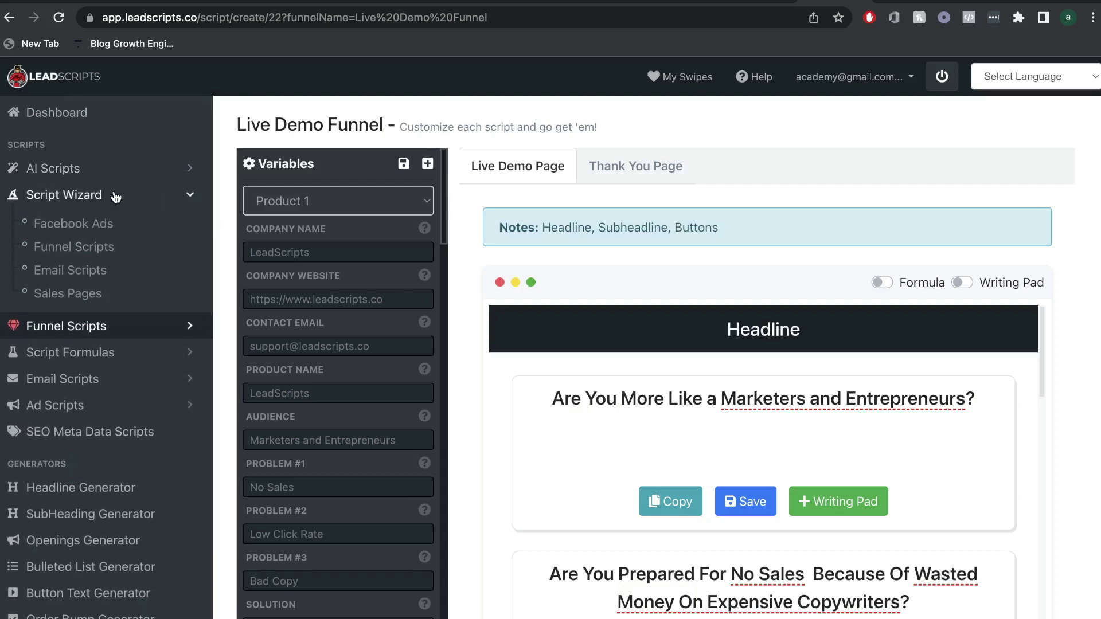
click(86, 325)
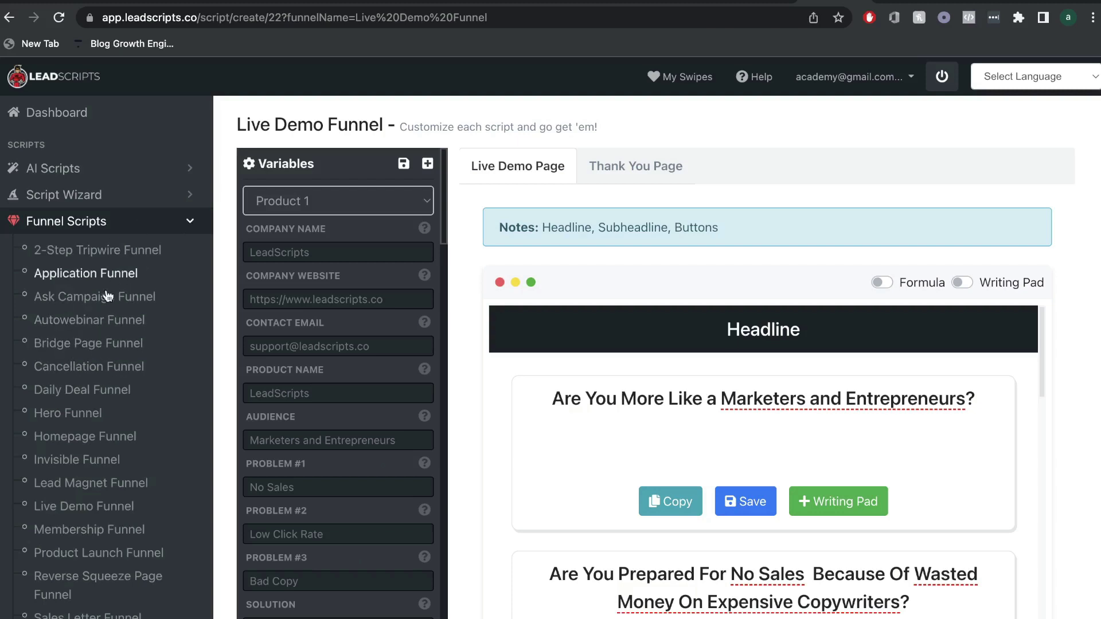
click(106, 225)
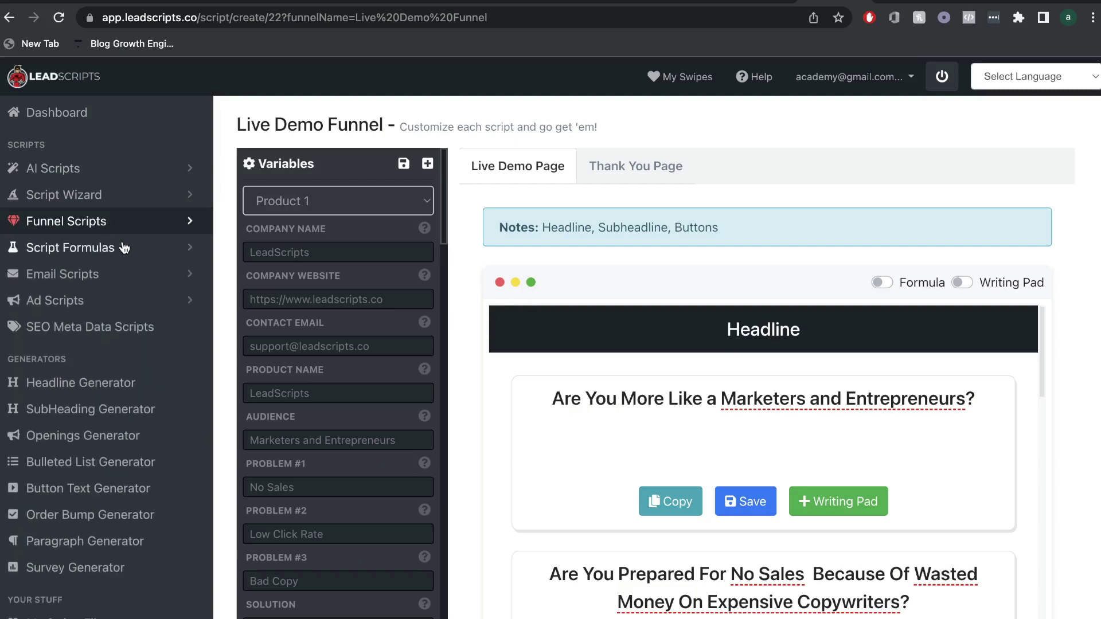
click(92, 276)
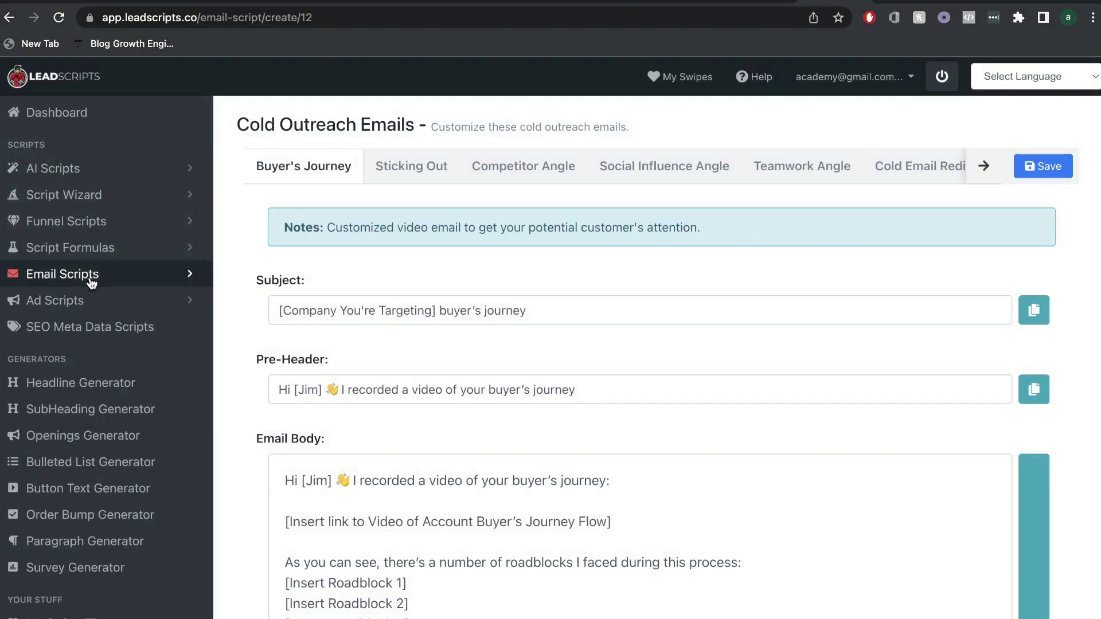
- Expand the email series list and the ad script types in the sidebar
click(91, 275)
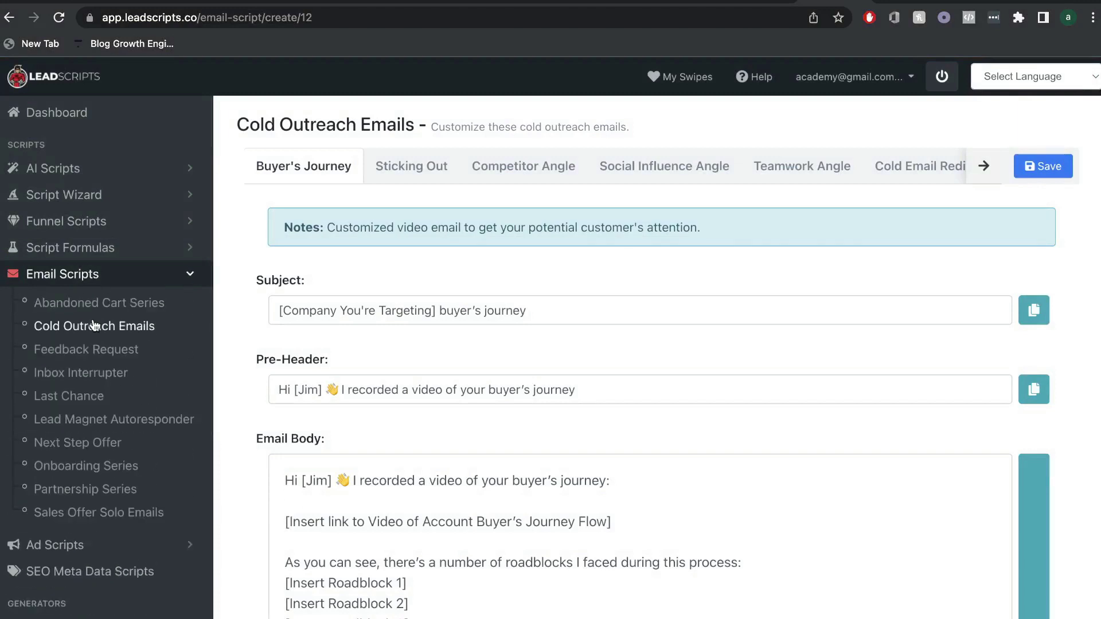
scroll(95, 321, down, 2)
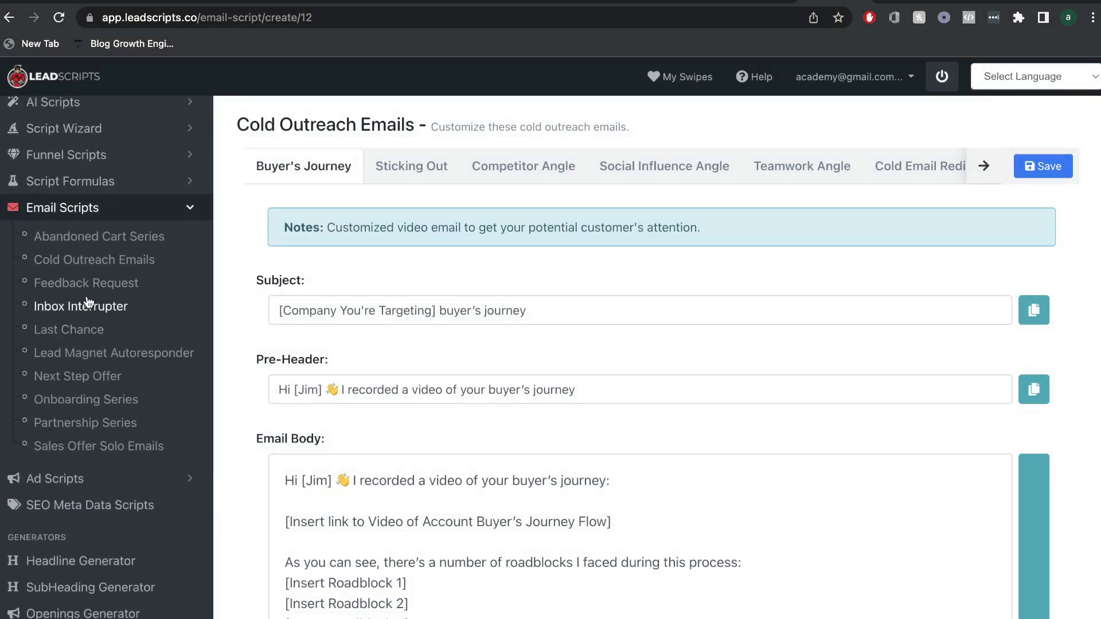
click(81, 478)
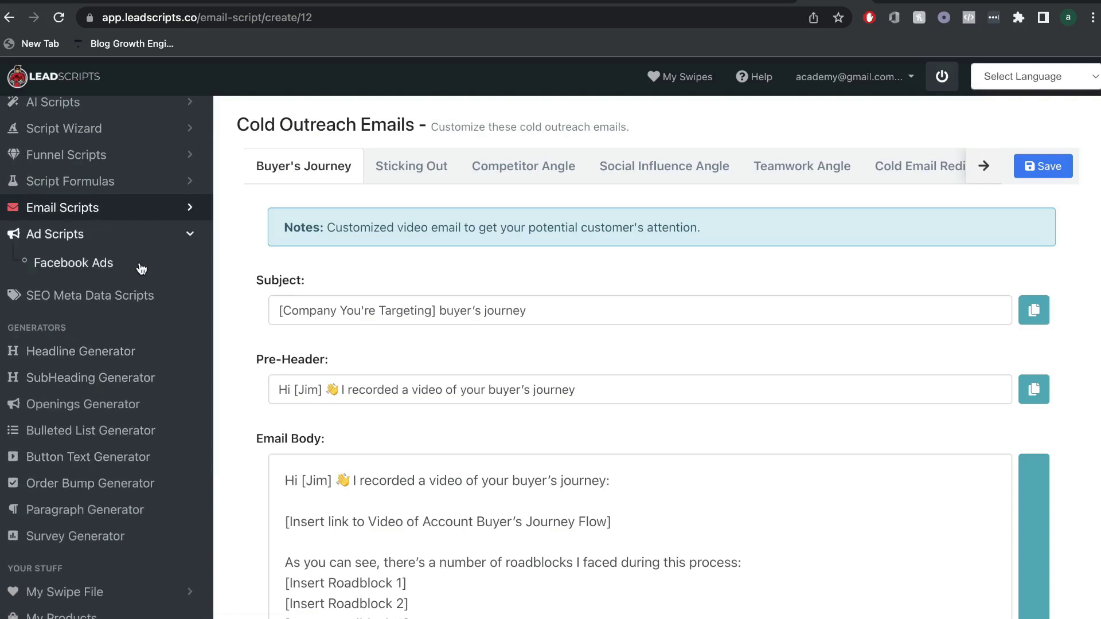
click(143, 215)
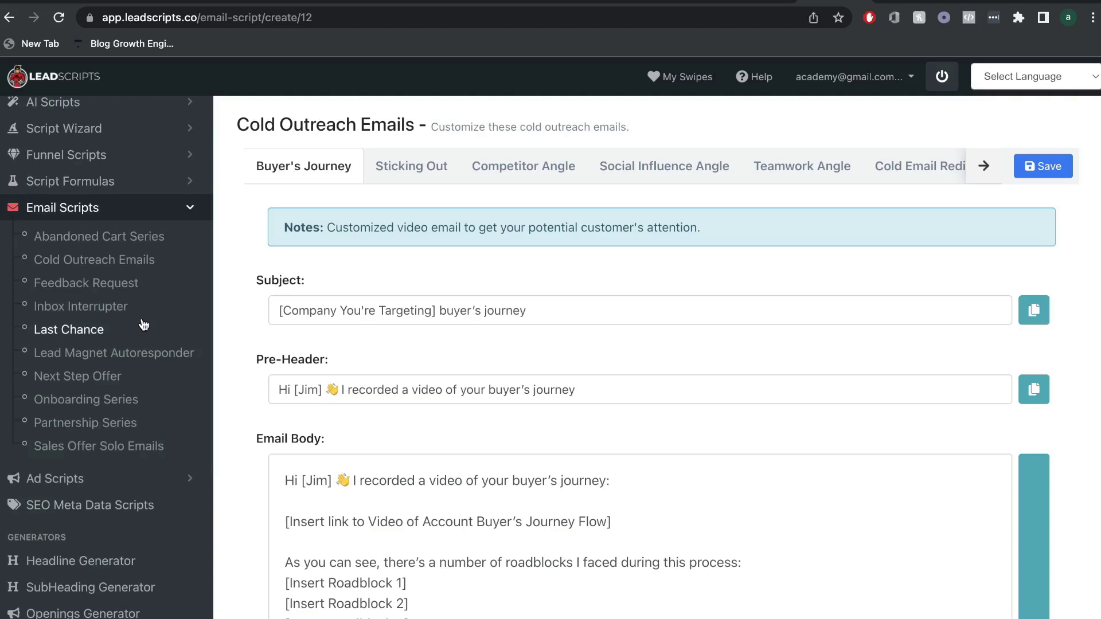
- Open the SEO Meta Data Scripts page
click(90, 505)
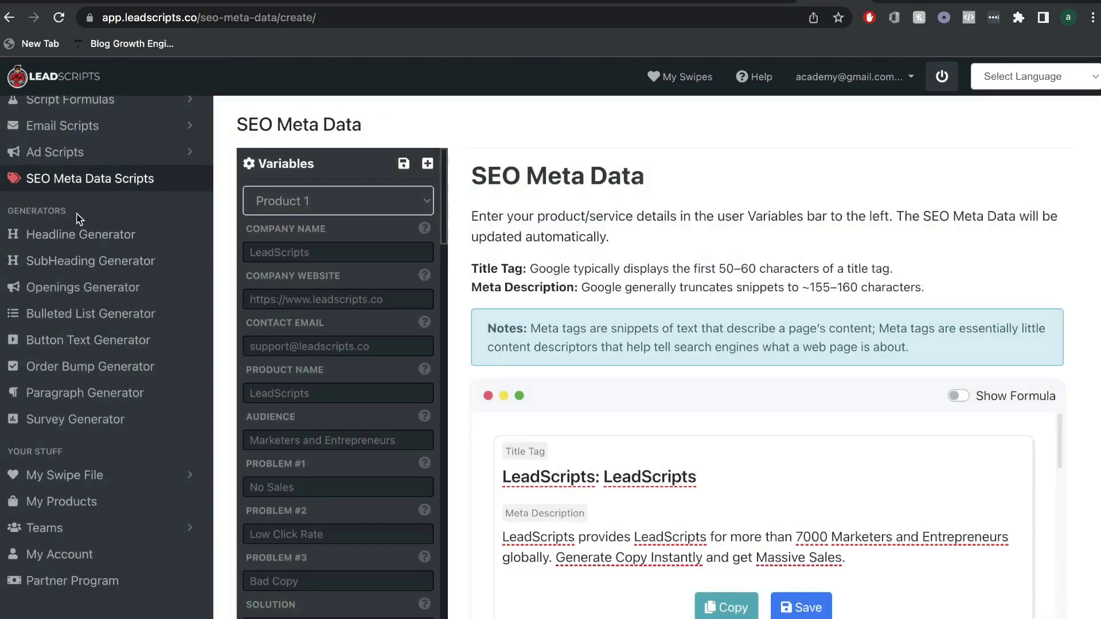